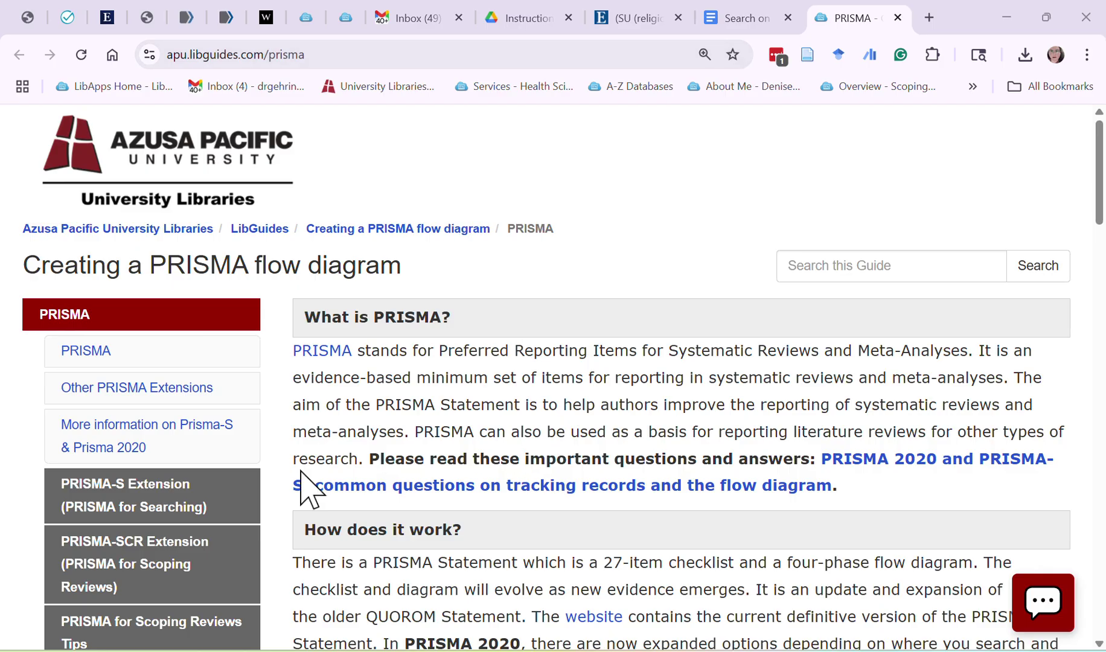
Step: Open the "STEP BY STEP: Using PRISMA2020" page of the Creating a PRISMA flow diagram guide
scroll(399, 415, "down", 3)
scroll(399, 415, "up", 2)
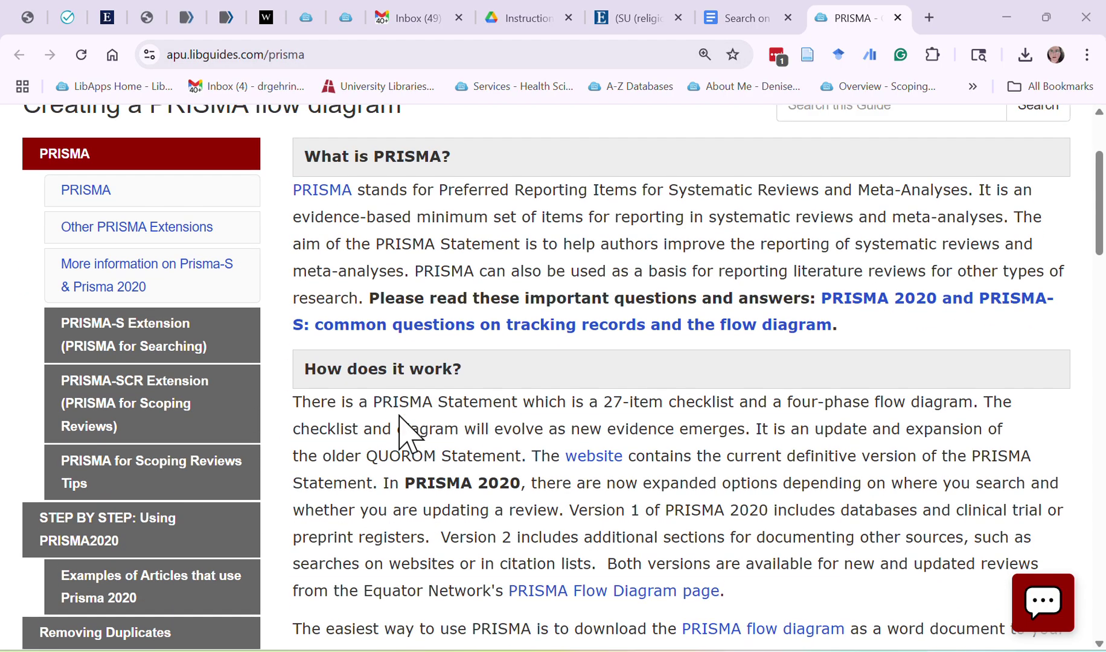
scroll(187, 561, "down", 2)
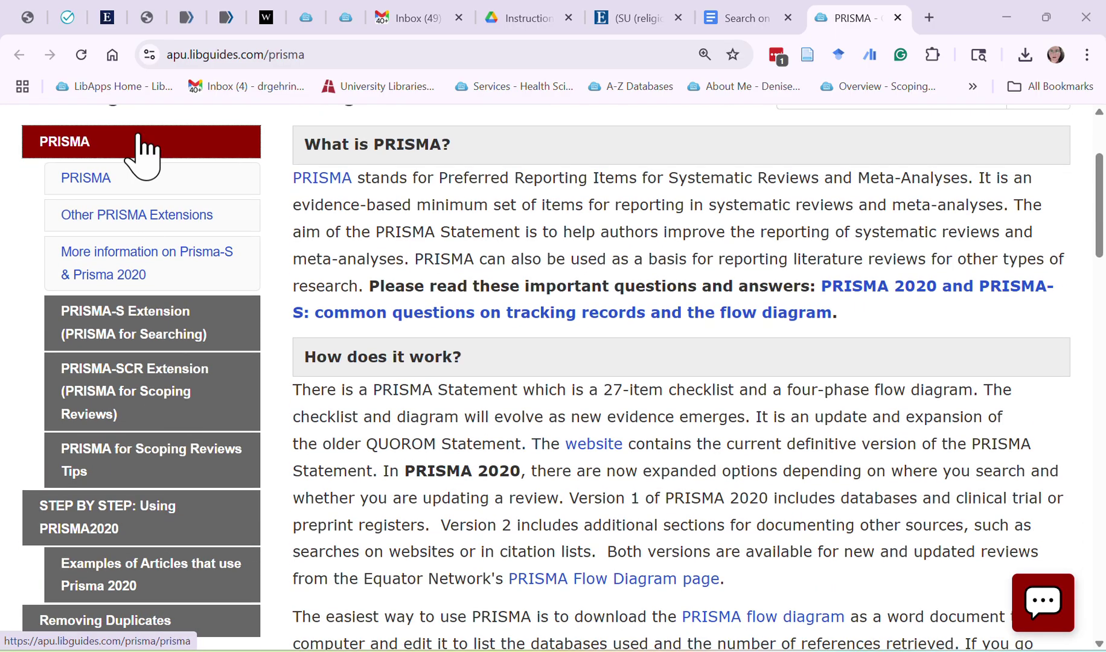
scroll(148, 482, "down", 2)
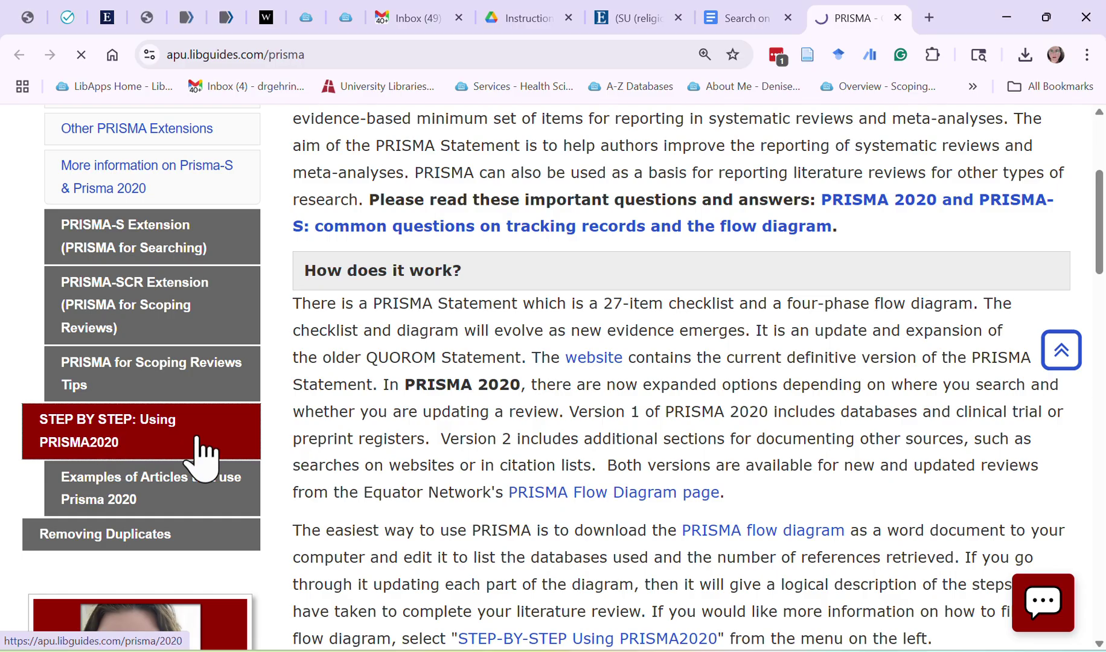
left_click(124, 444)
Step: Examine the PRISMA 2020 V1 and V2 flow diagram templates for new systematic reviews
scroll(761, 432, "down", 3)
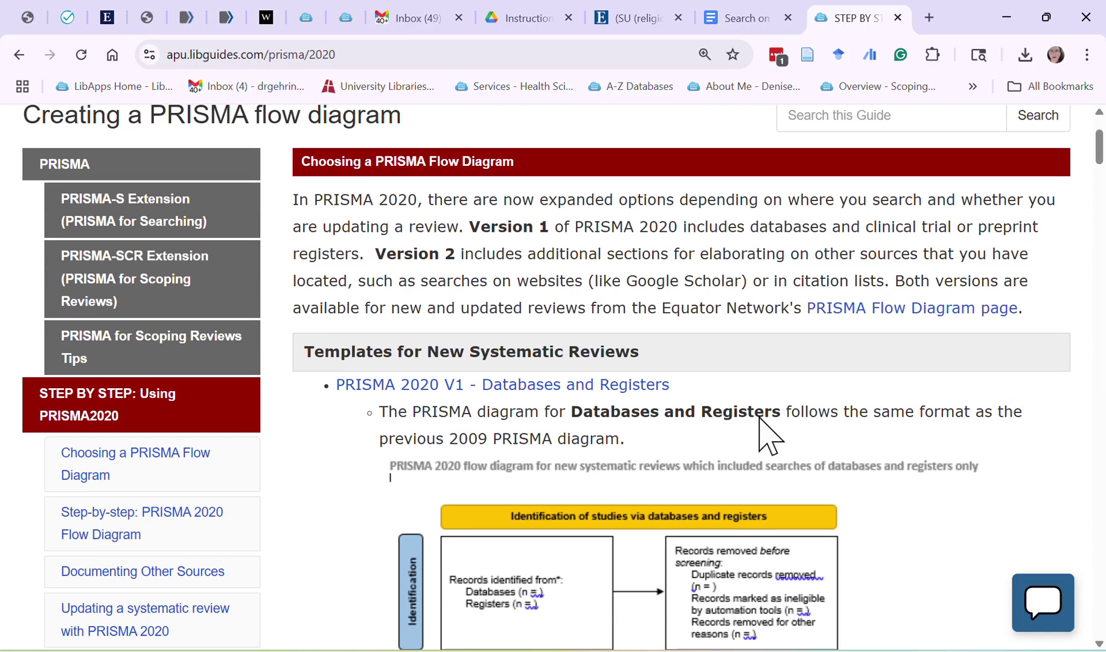
scroll(761, 431, "up", 2)
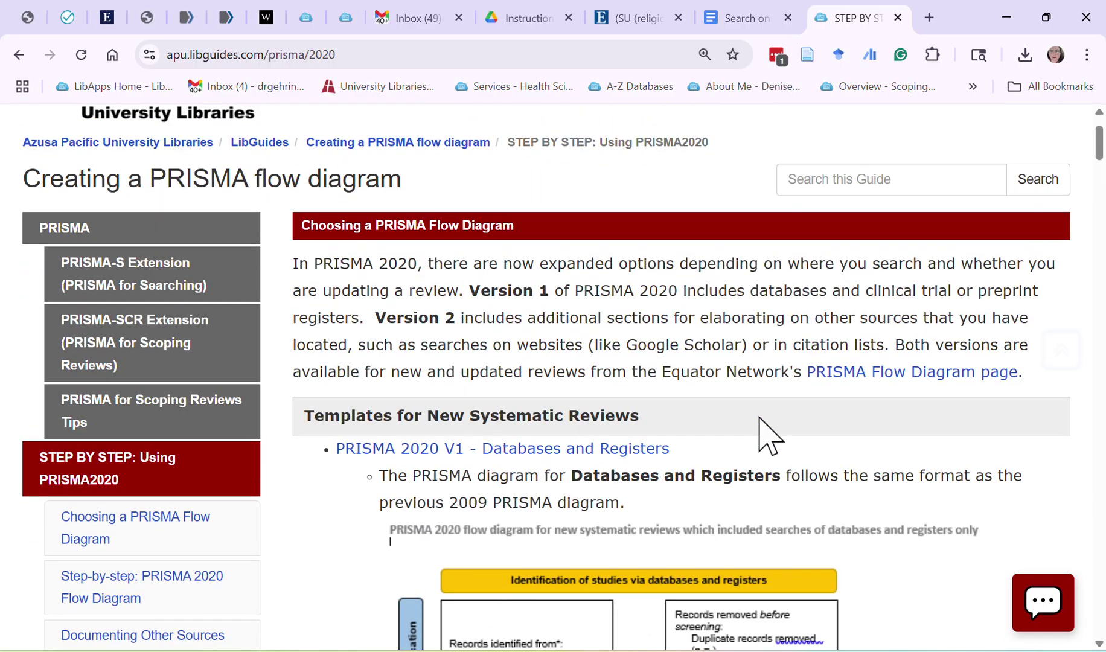
scroll(767, 434, "down", 2)
scroll(767, 434, "up", 2)
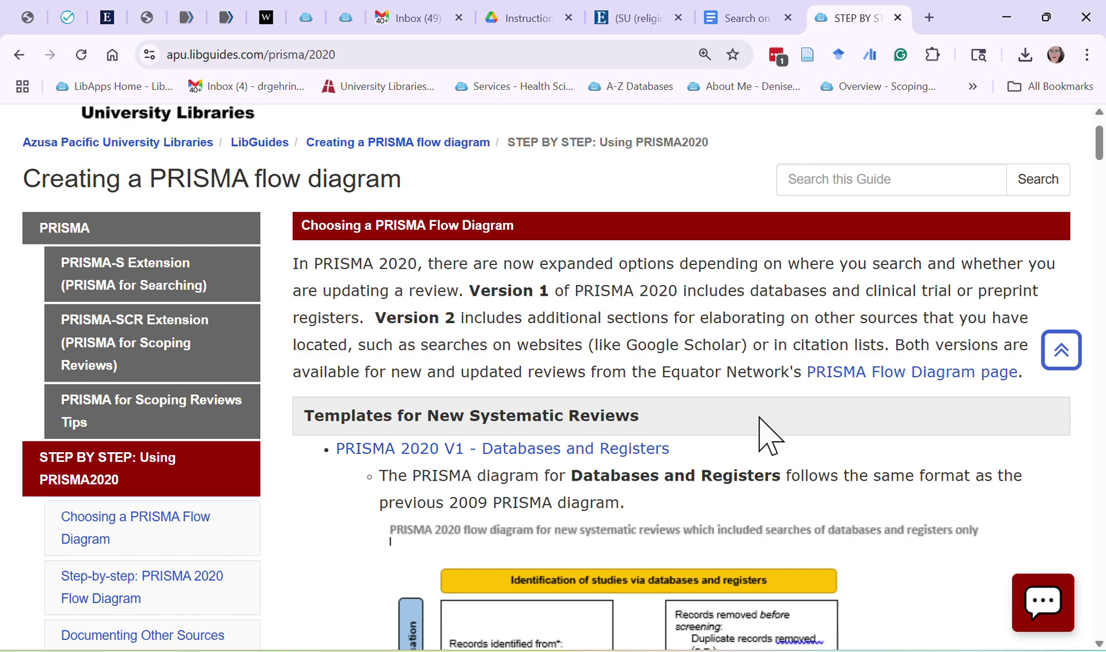
scroll(754, 432, "down", 3)
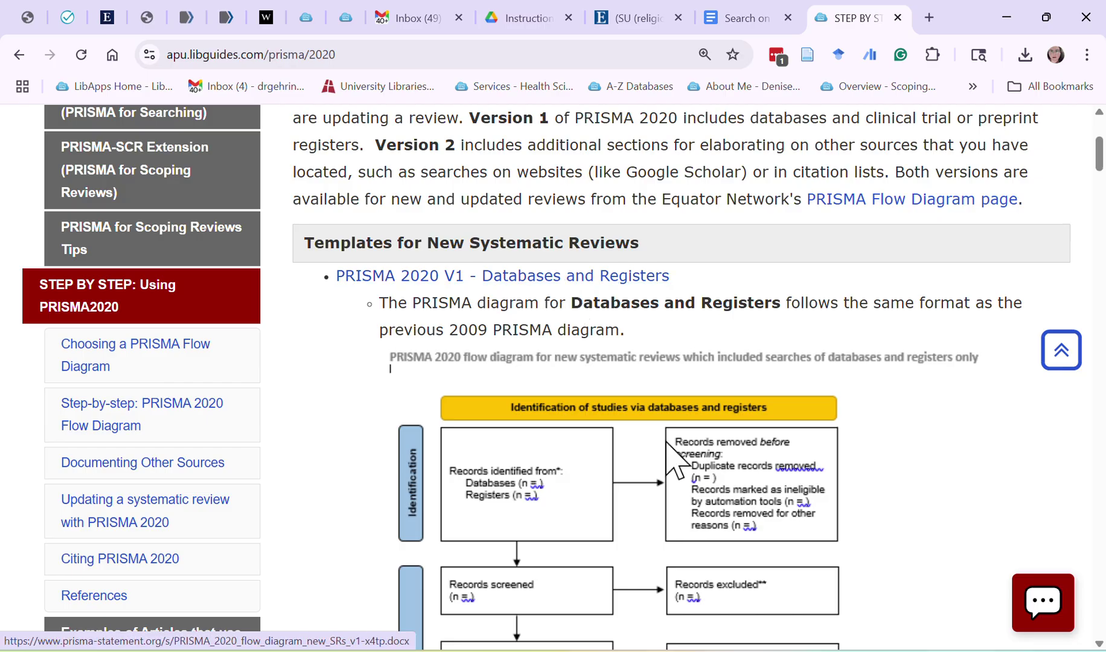
scroll(670, 458, "down", 10)
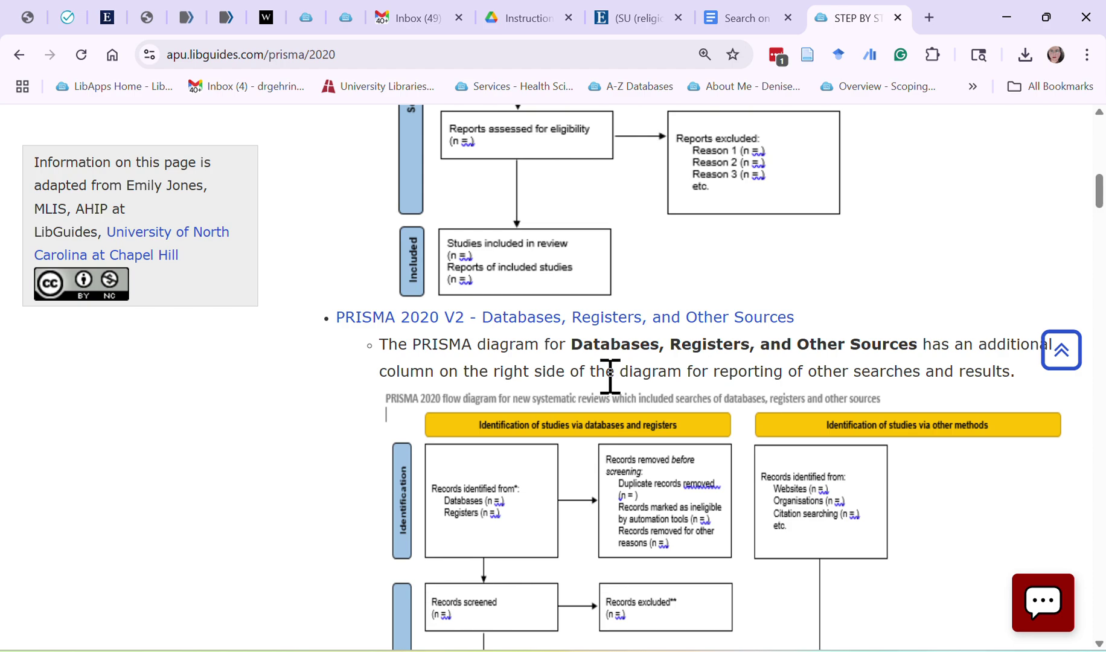
scroll(609, 375, "down", 1)
scroll(616, 365, "up", 2)
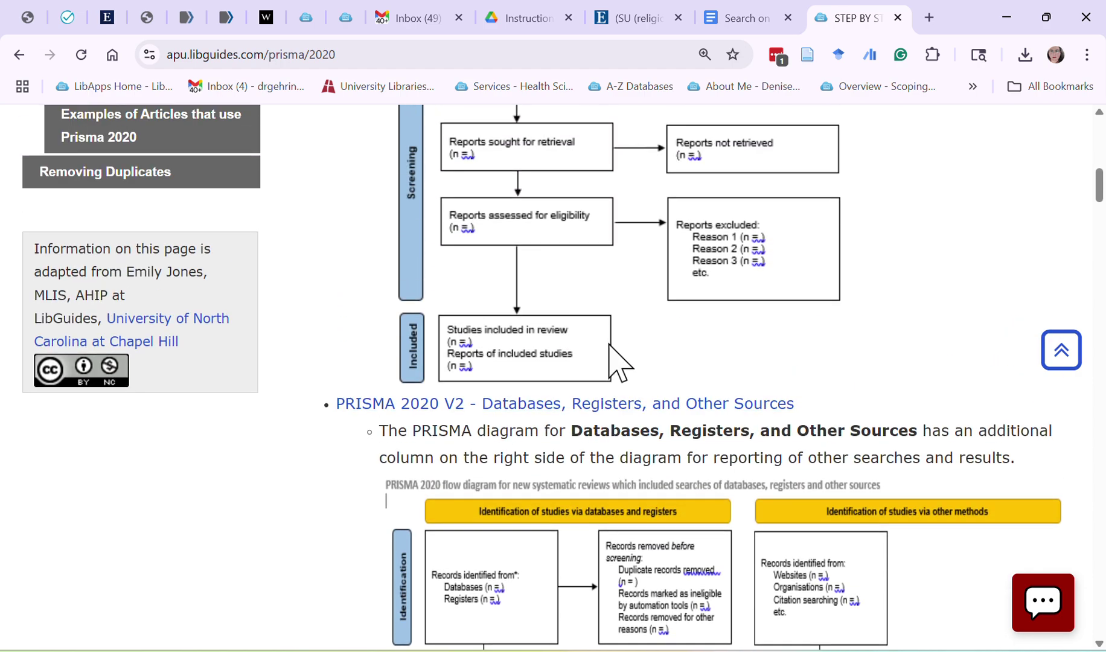
Step: Download the PRISMA 2020 V2 - Databases, Registers, and Other Sources template to Downloads and open it in Word with editing enabled
left_click(606, 405)
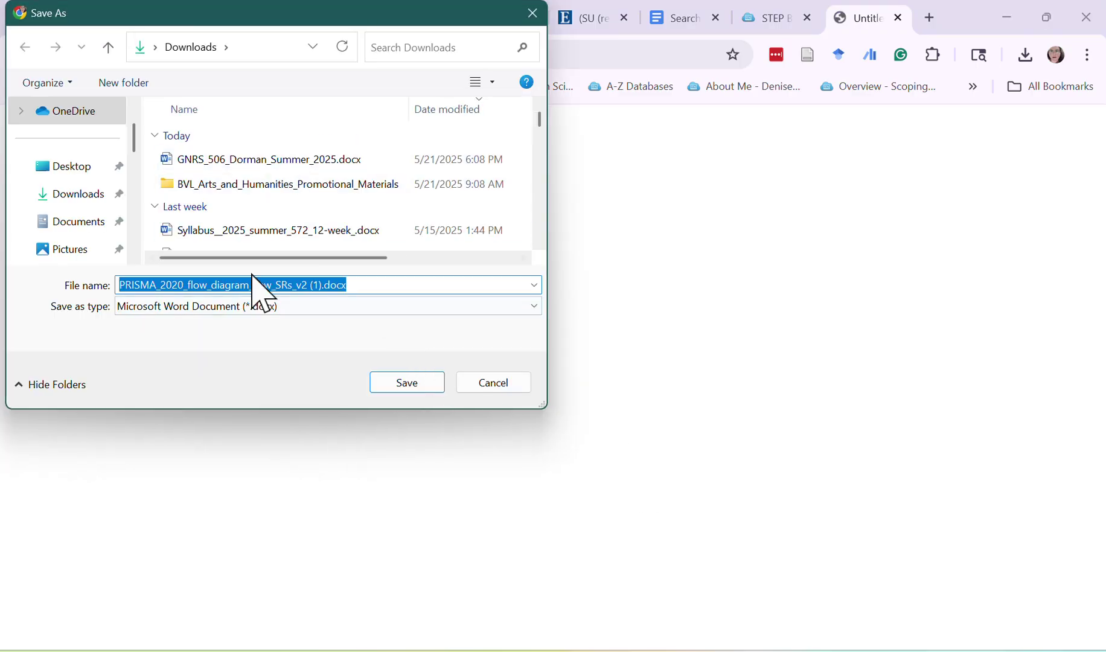
left_click(408, 386)
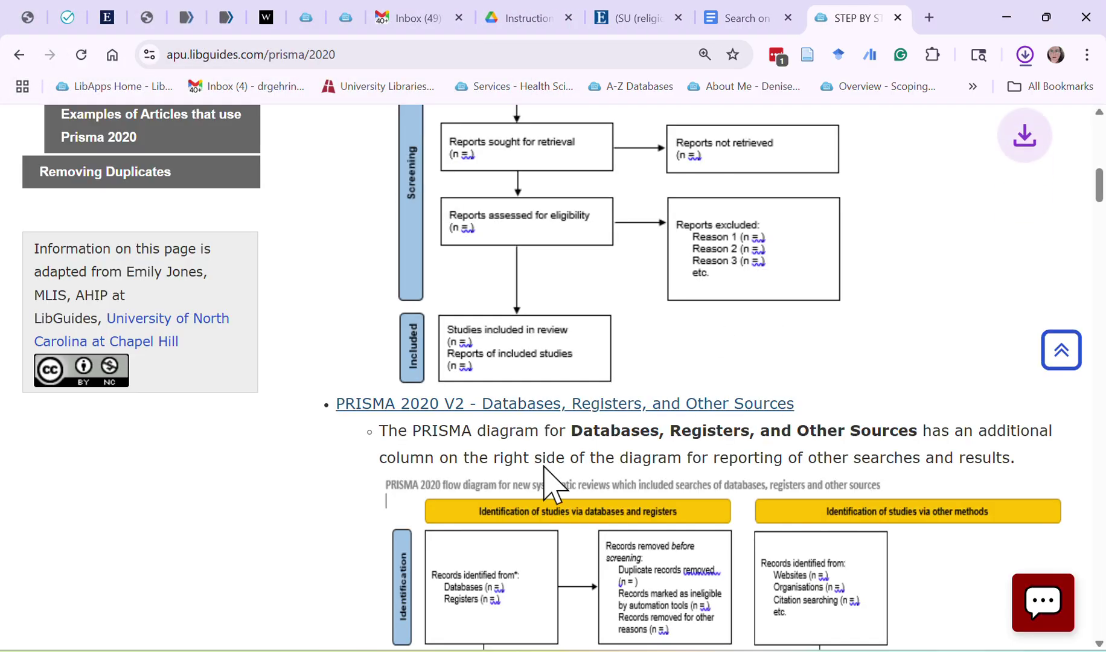
left_click(875, 127)
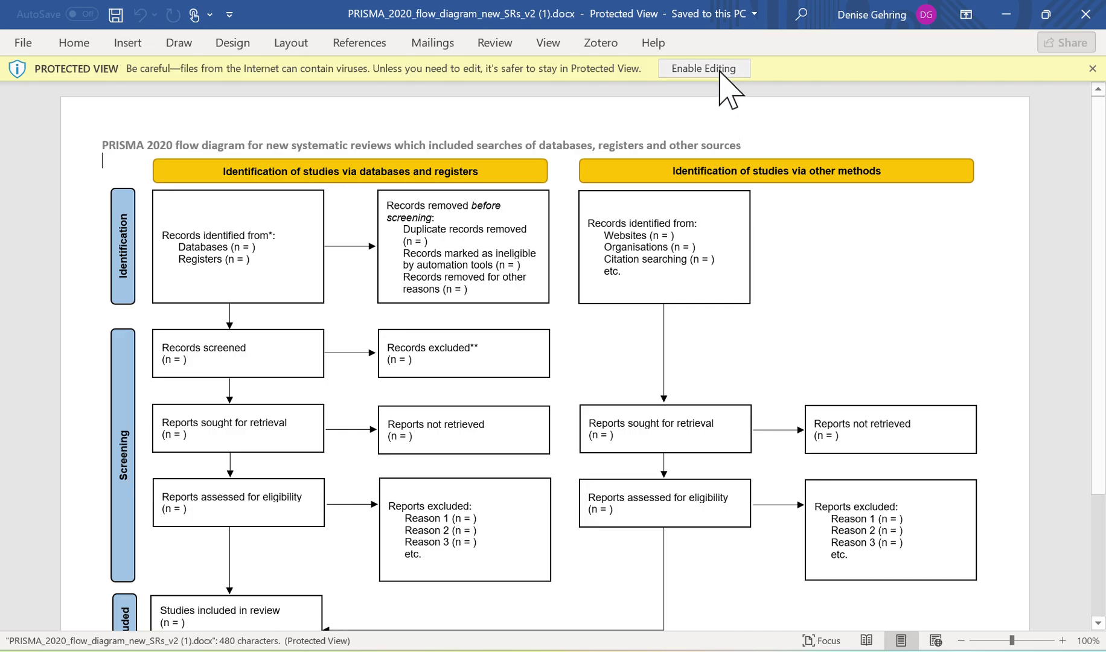
left_click(719, 70)
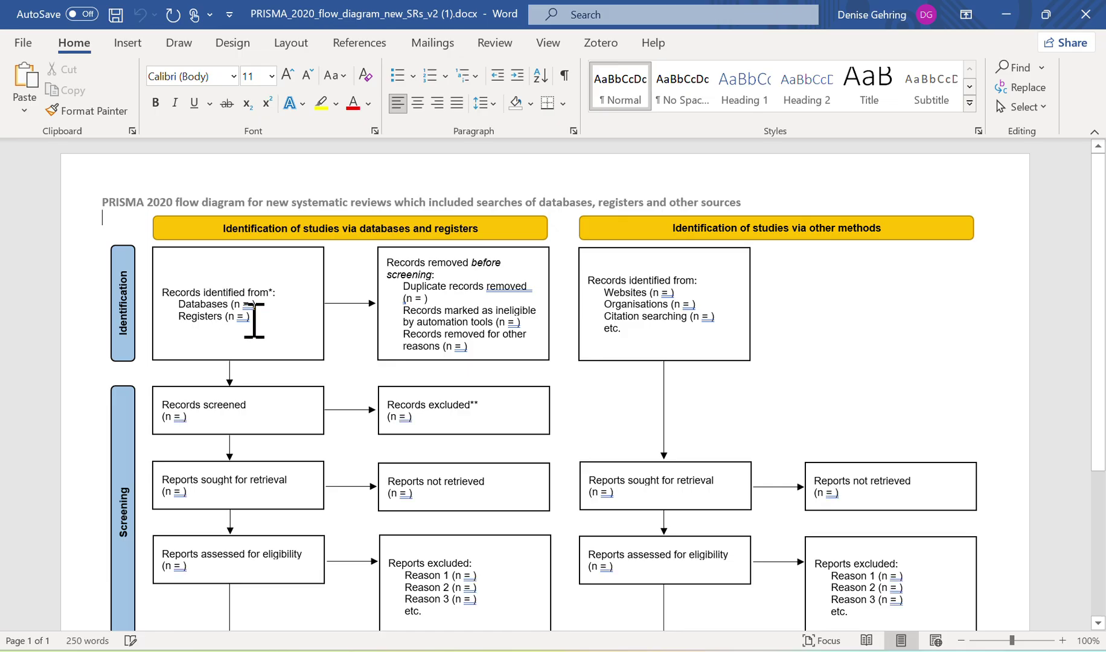
Step: Delete the Registers line from the "Records identified from" box under databases and registers
left_click_drag(249, 320, 176, 312)
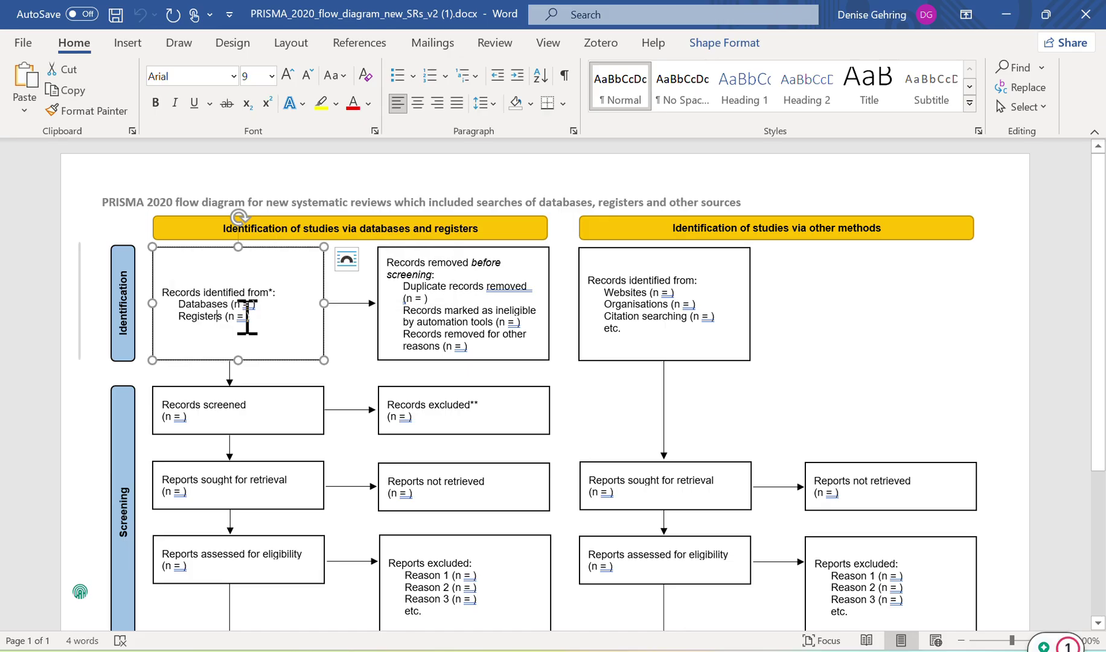
left_click_drag(255, 316, 190, 320)
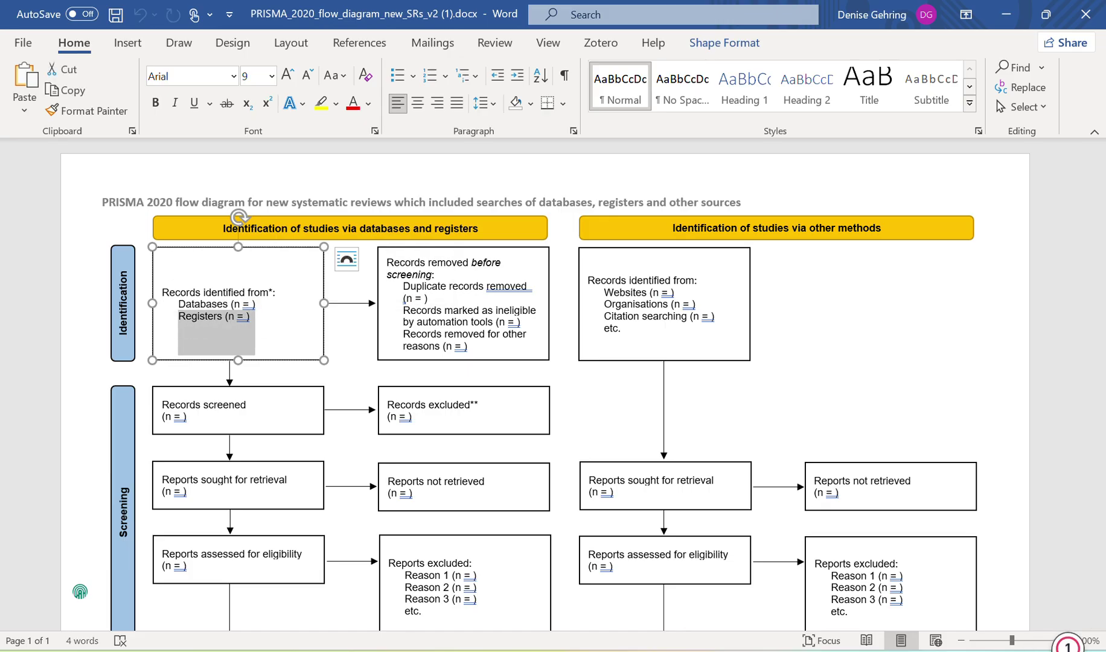
key("Delete")
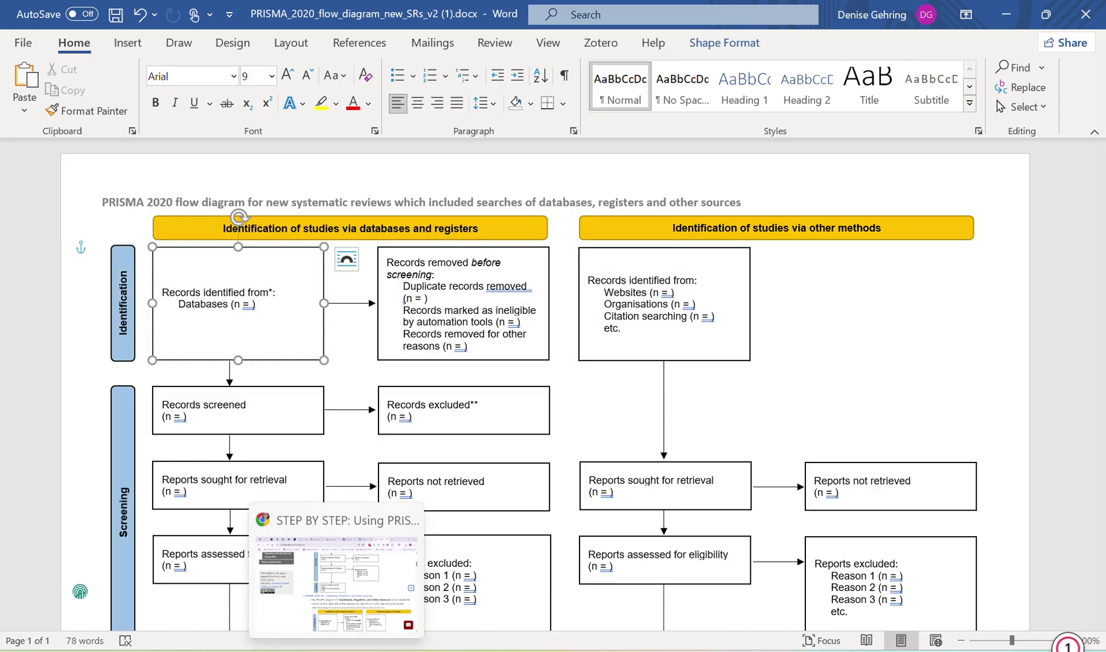
Step: Switch to the Google Doc "Search on the new Ebsco user interface" and review the query with NOT TI terms, its results and databases
left_click(337, 650)
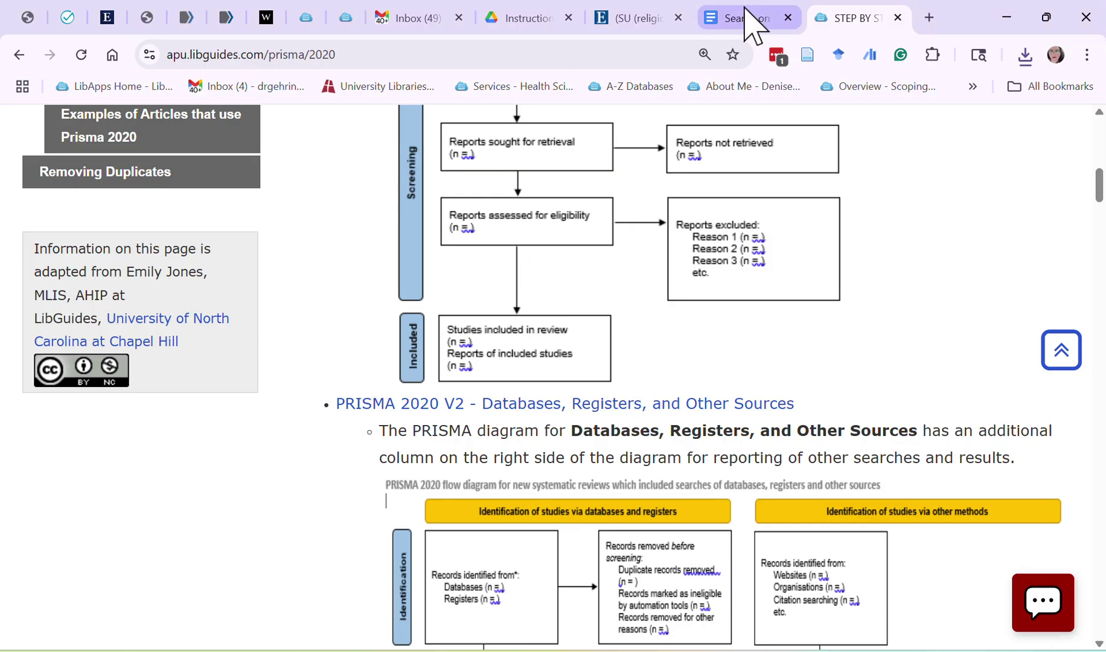
left_click(748, 24)
scroll(628, 362, "up", 4)
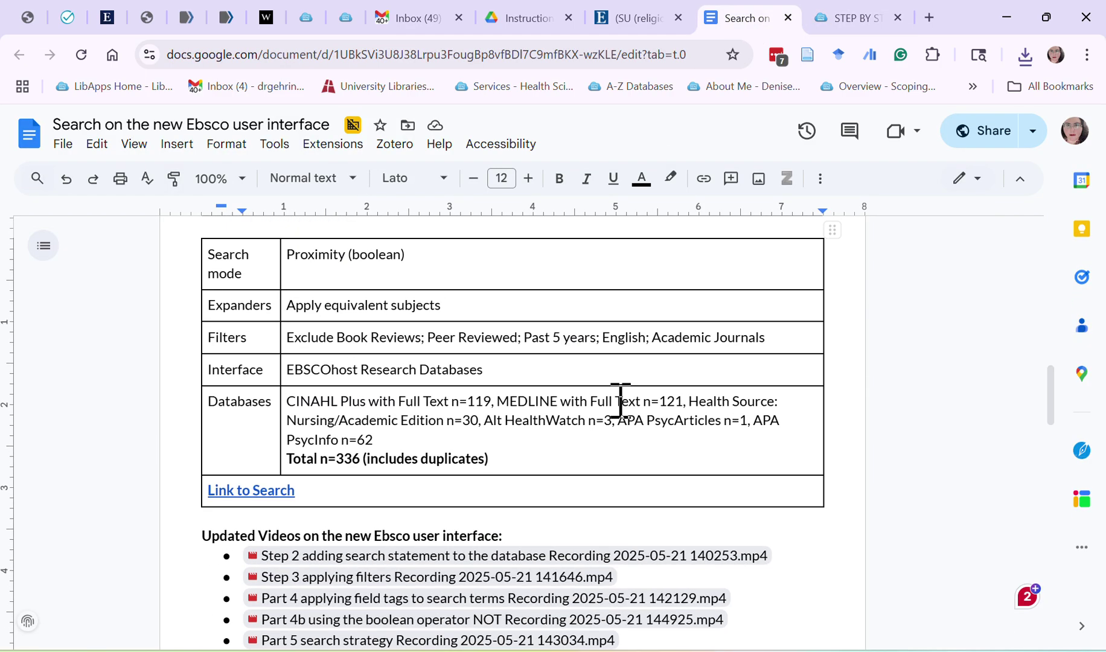
scroll(603, 422, "up", 6)
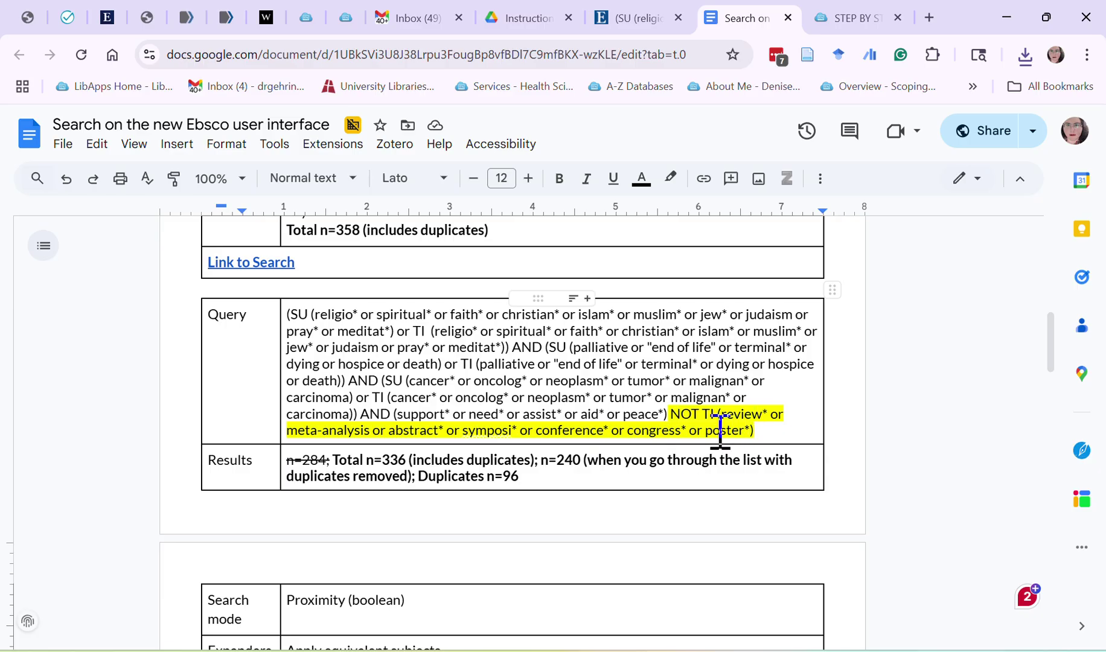
left_click_drag(669, 415, 765, 430)
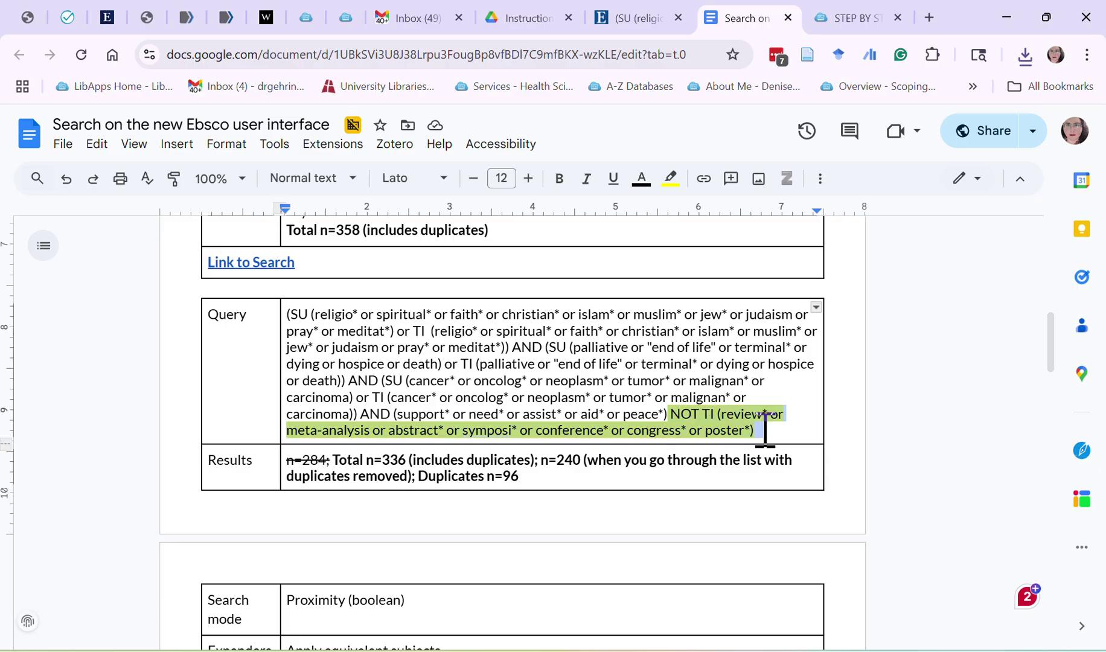
scroll(595, 449, "down", 6)
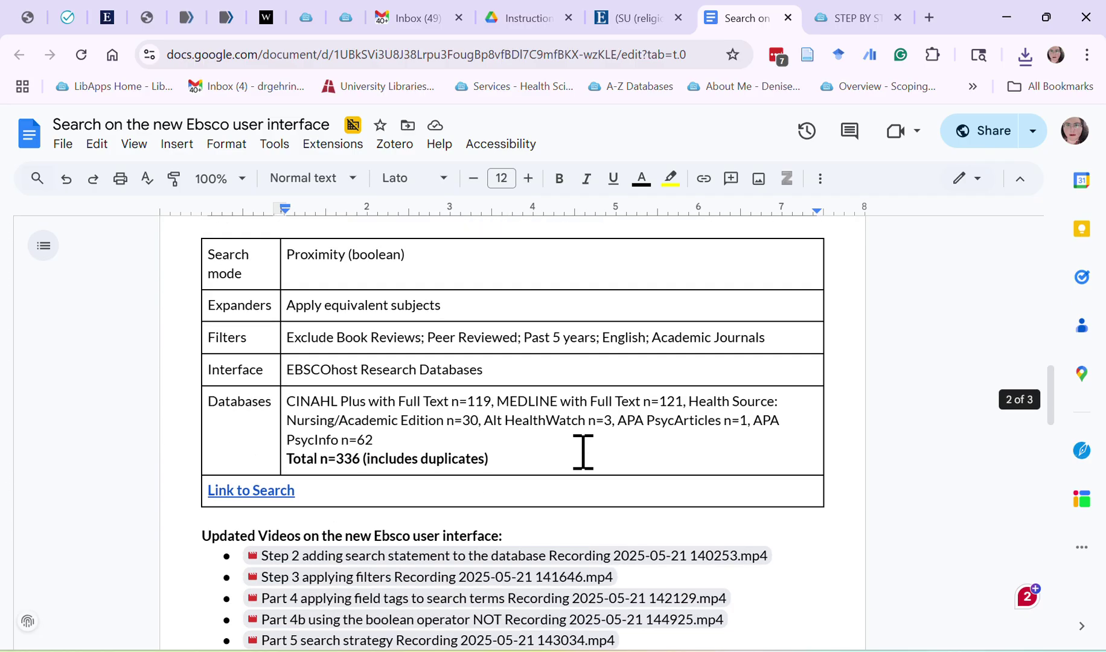
scroll(582, 451, "up", 5)
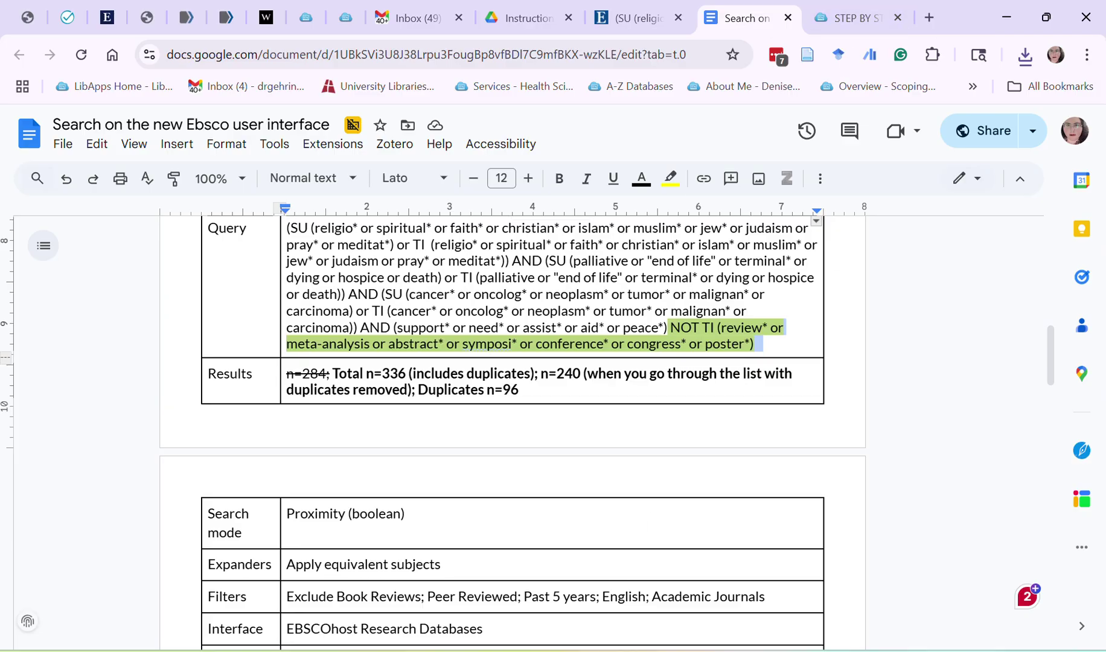
Step: Switch back to Word and enter 336 as the Databases count in the "Records identified from" box
key("alt+Tab")
left_click(249, 304)
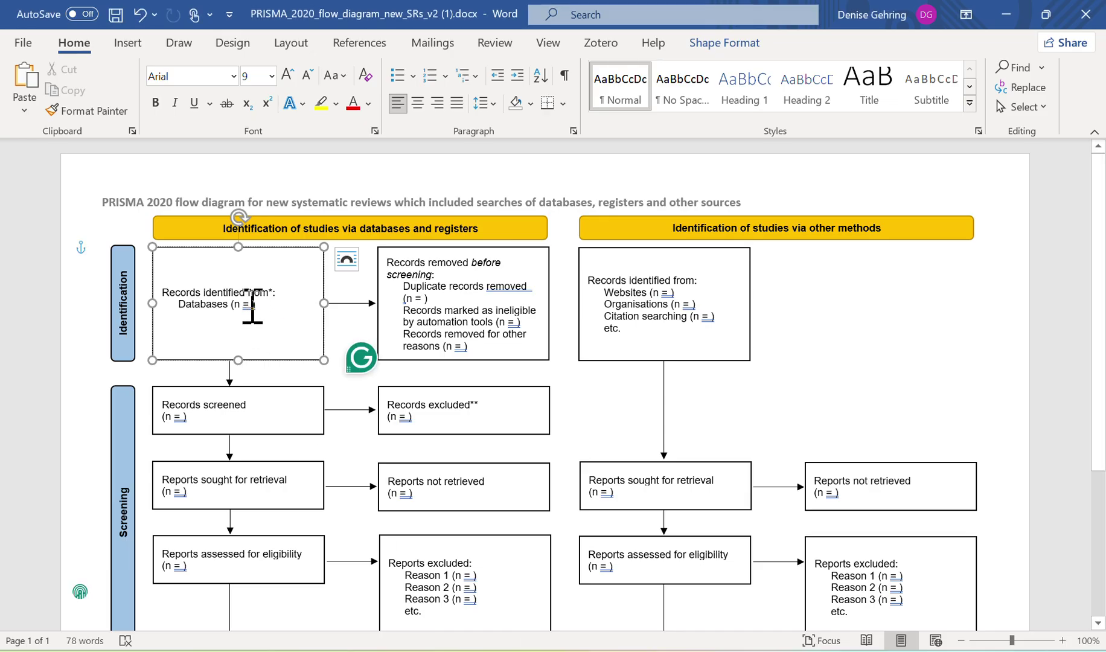
type("33")
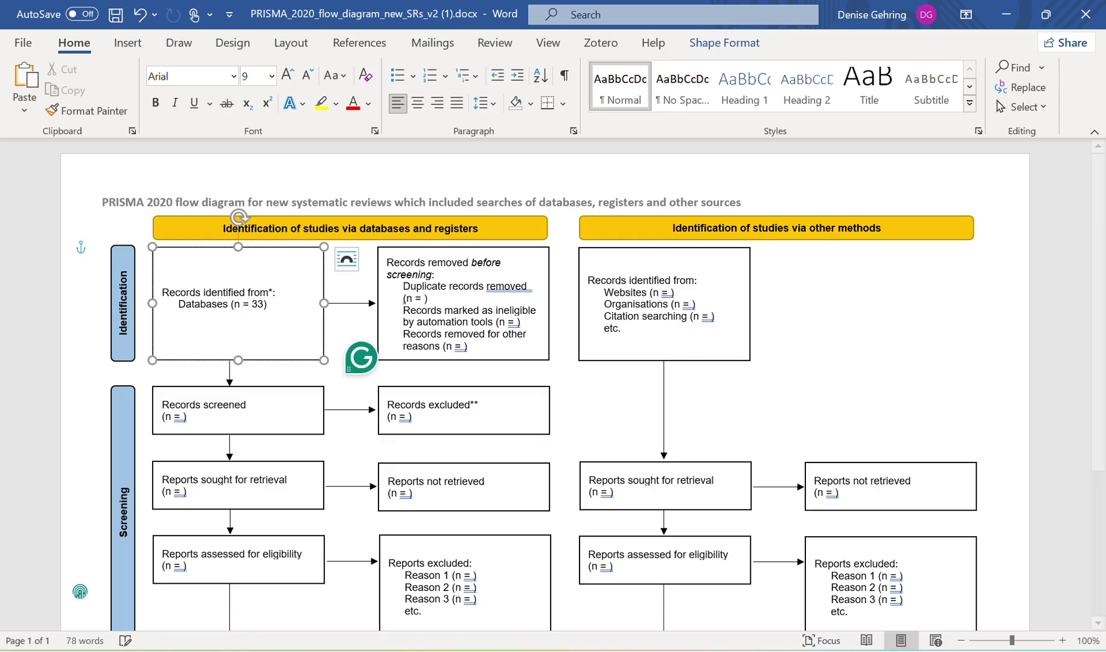
type("6")
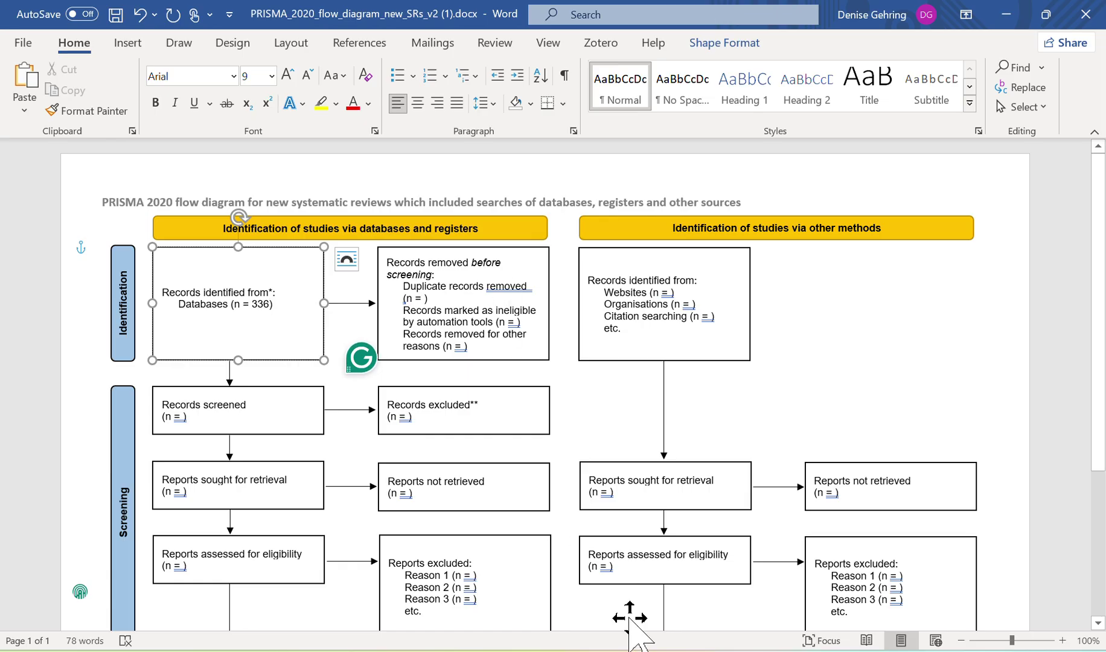
Step: Look up the duplicates count in the Google Doc's Results row and enter 96 for duplicate records removed in the Word diagram
mouse_move(336, 649)
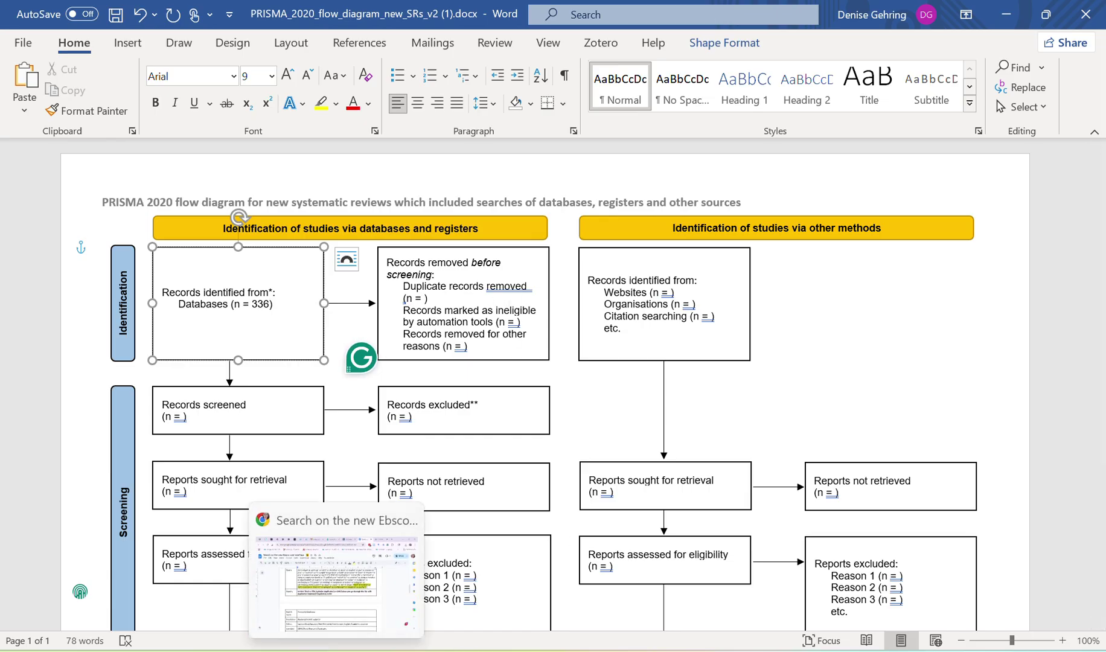
left_click(337, 650)
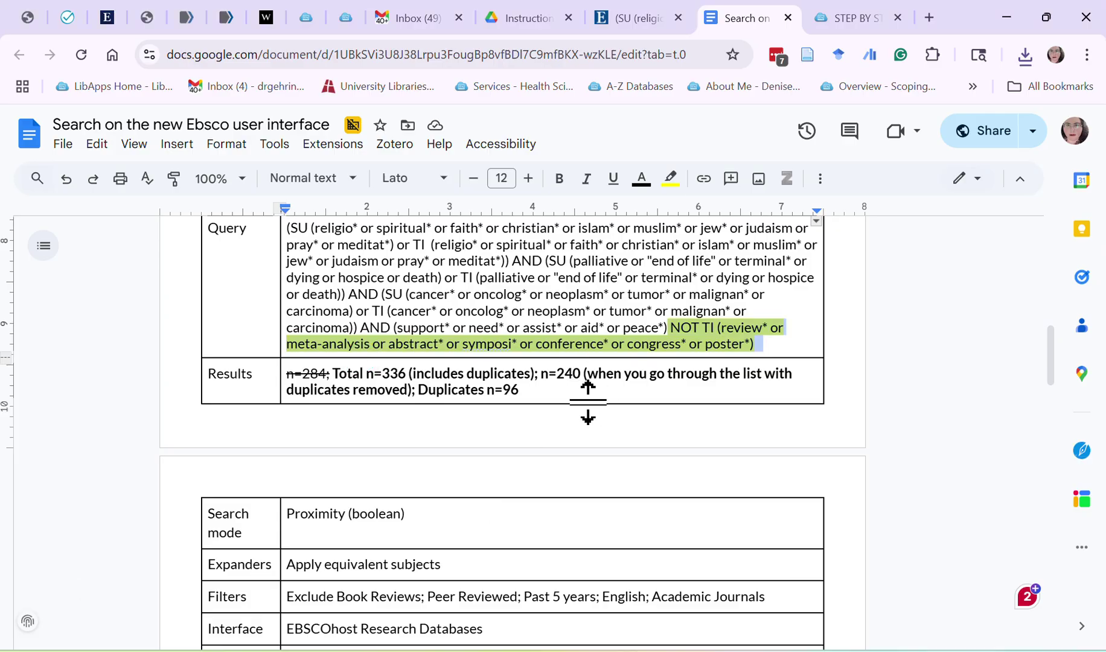
left_click_drag(520, 391, 501, 391)
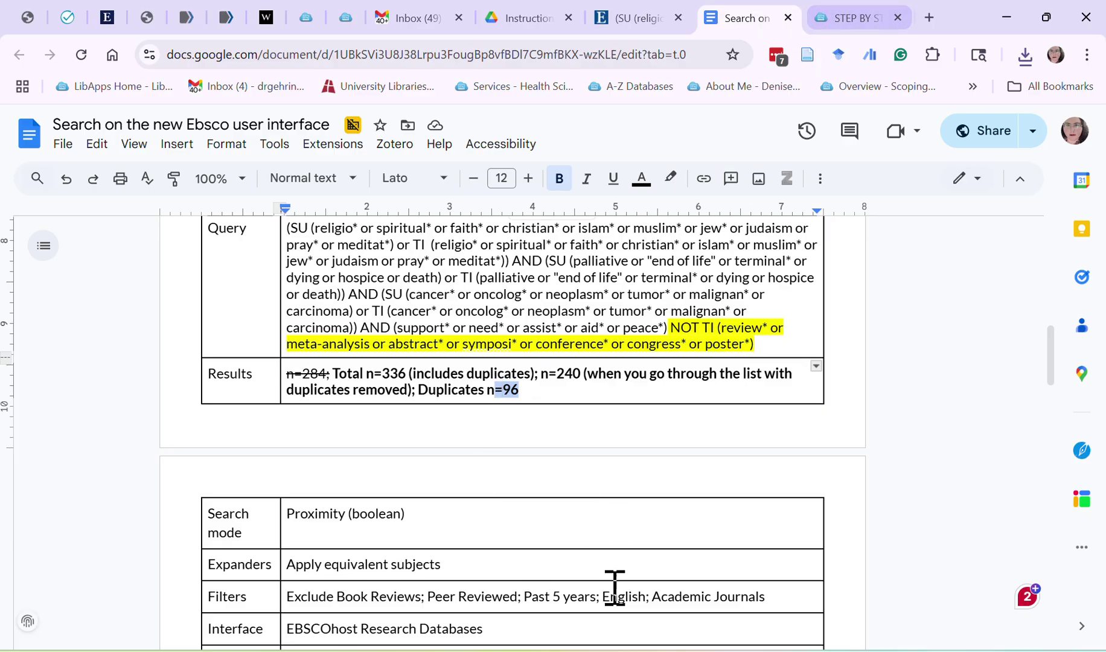
left_click(565, 650)
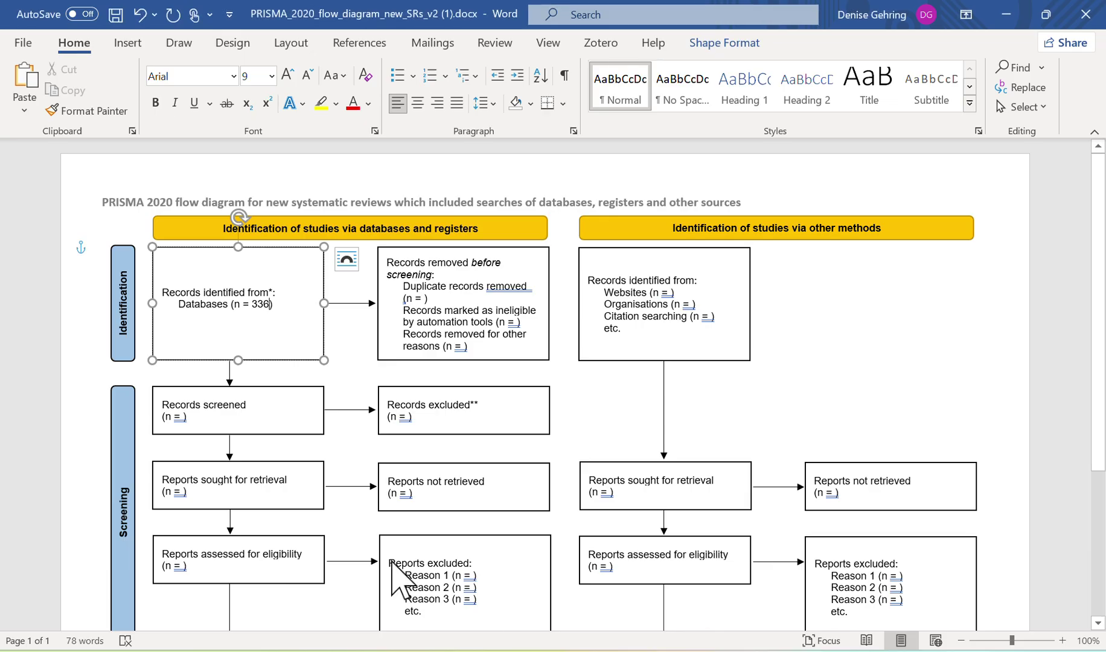
left_click(426, 298)
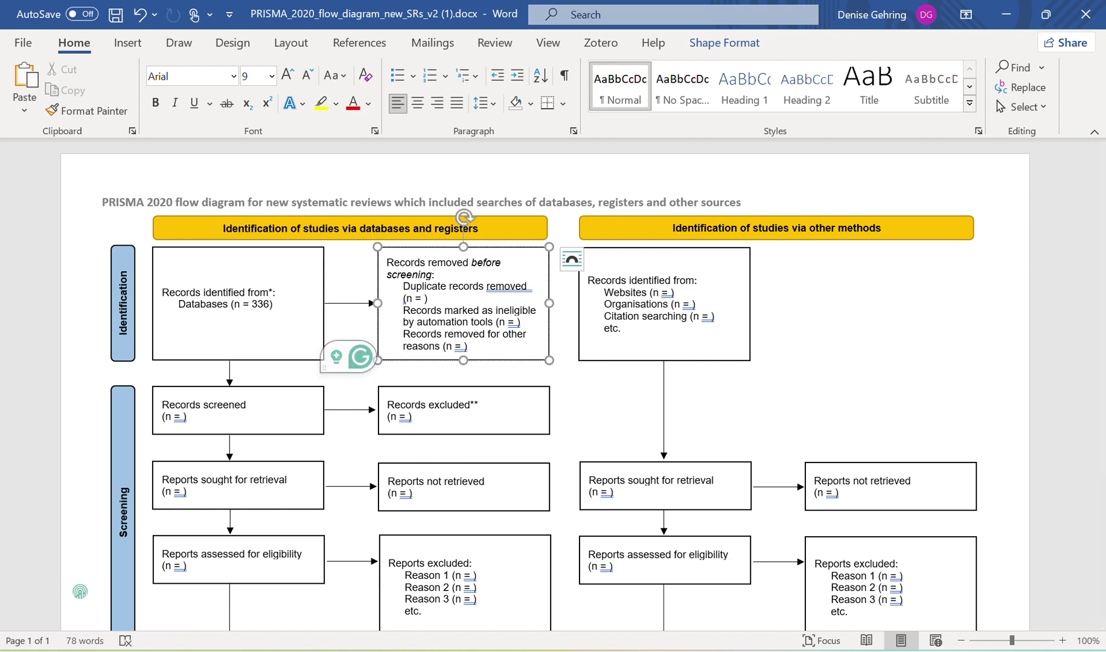
type("96")
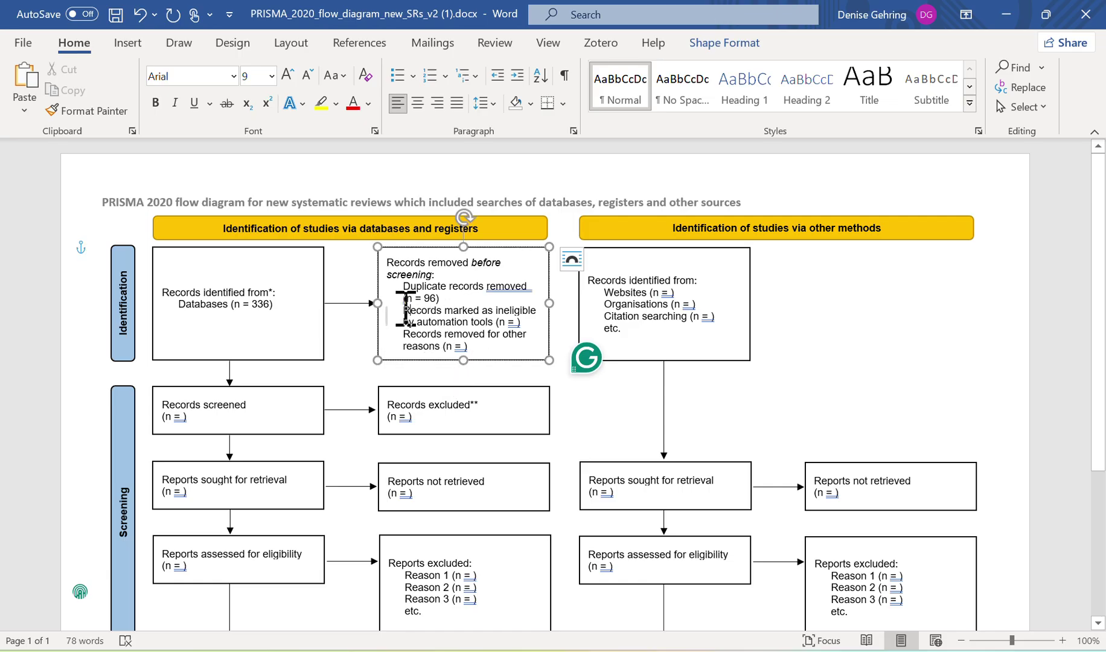
Step: Delete the automation-tools ineligible line and the other-reasons line from the "Records removed before screening" box
left_click_drag(403, 310, 520, 321)
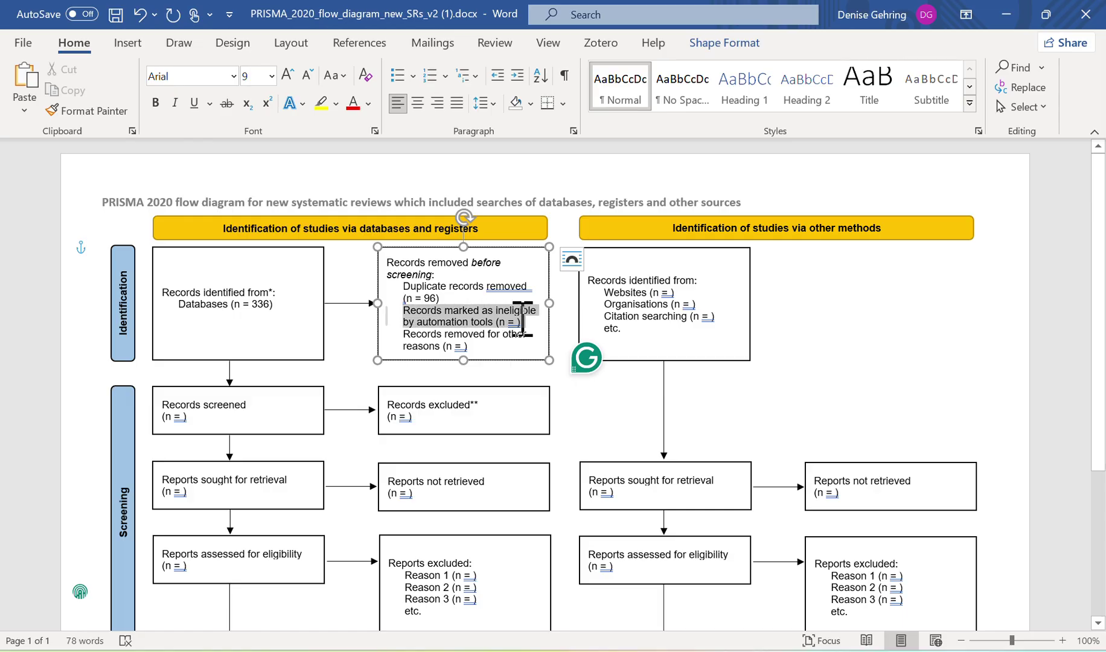
key("Delete")
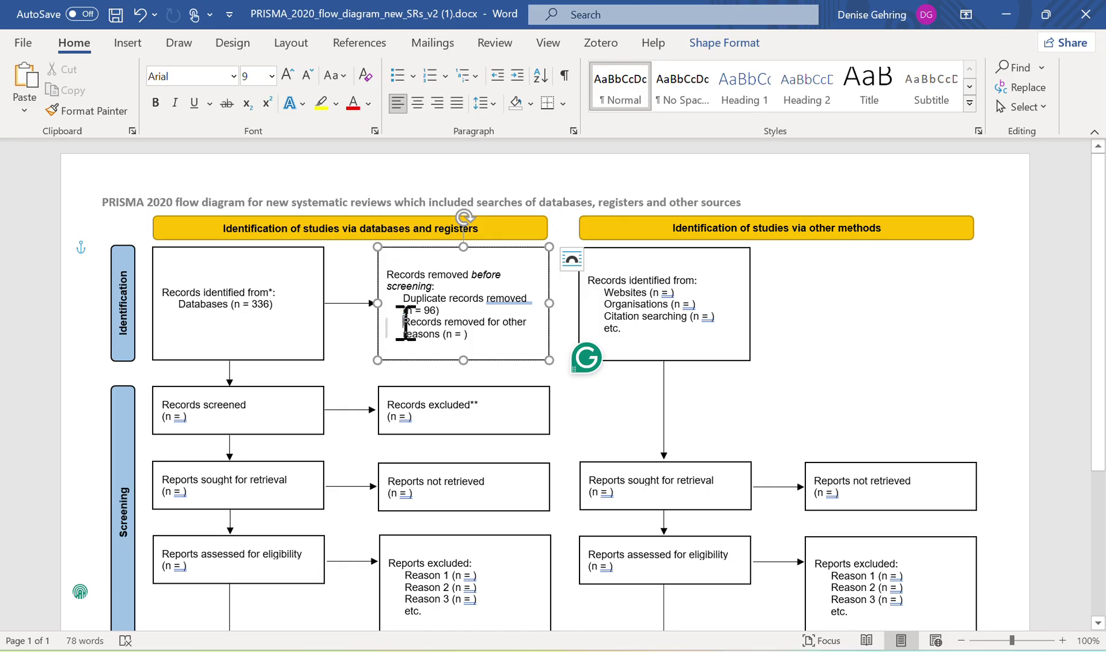
left_click_drag(406, 323, 478, 341)
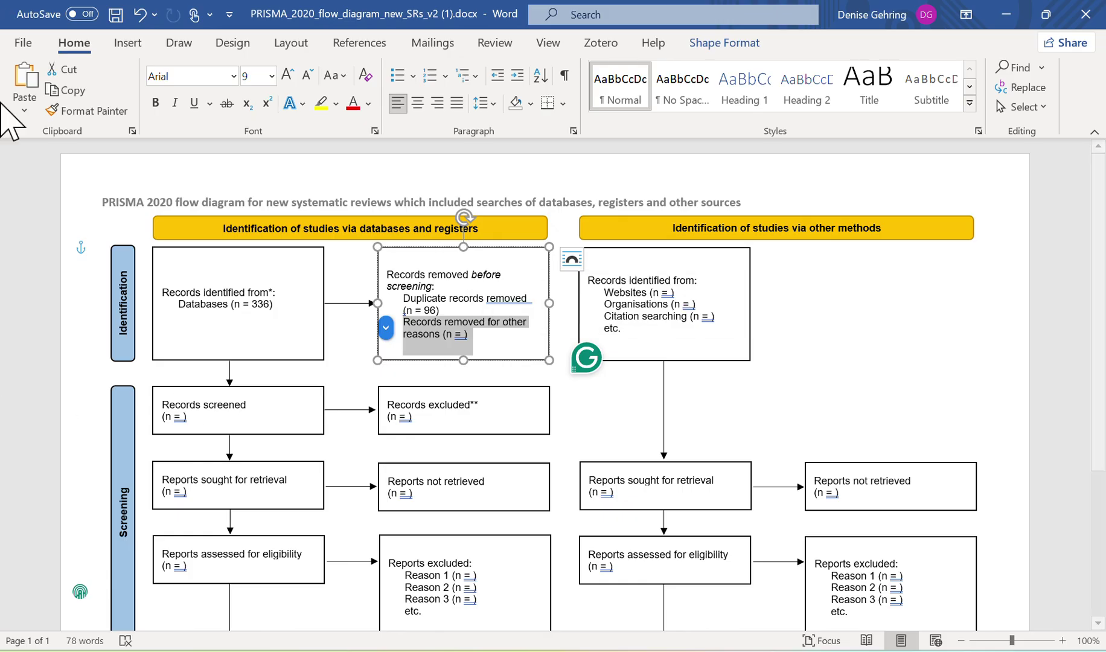
key("Delete")
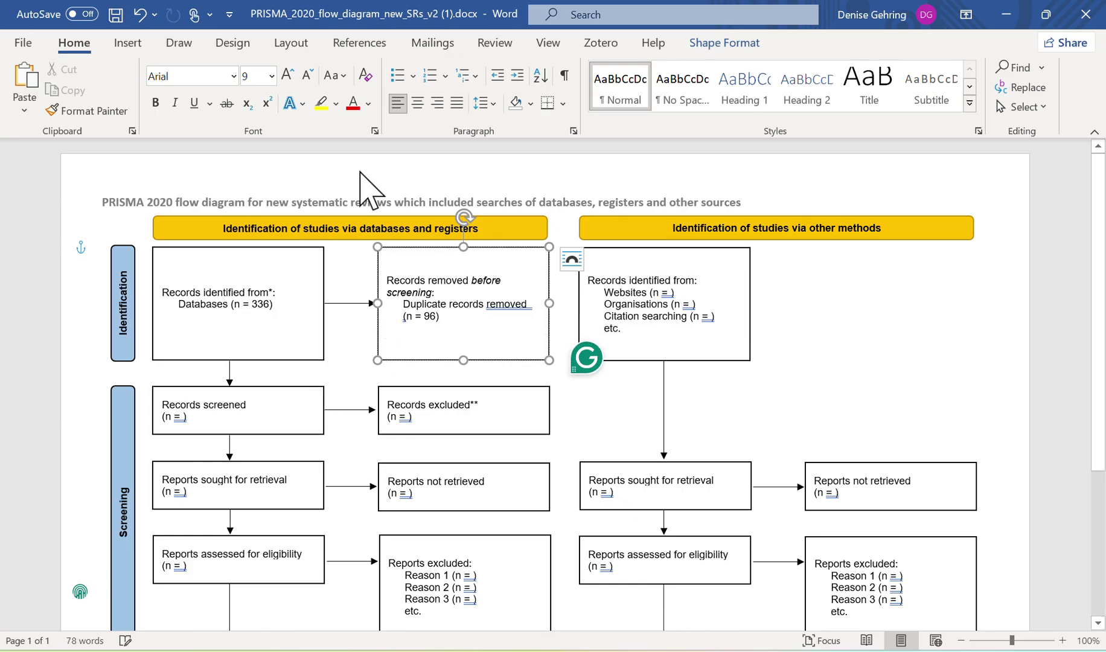
Step: Remove the blank line left in the "Records removed before screening" box, look up the deduplicated count in the Google Doc, and enter 240 for Records screened
key("BackSpace")
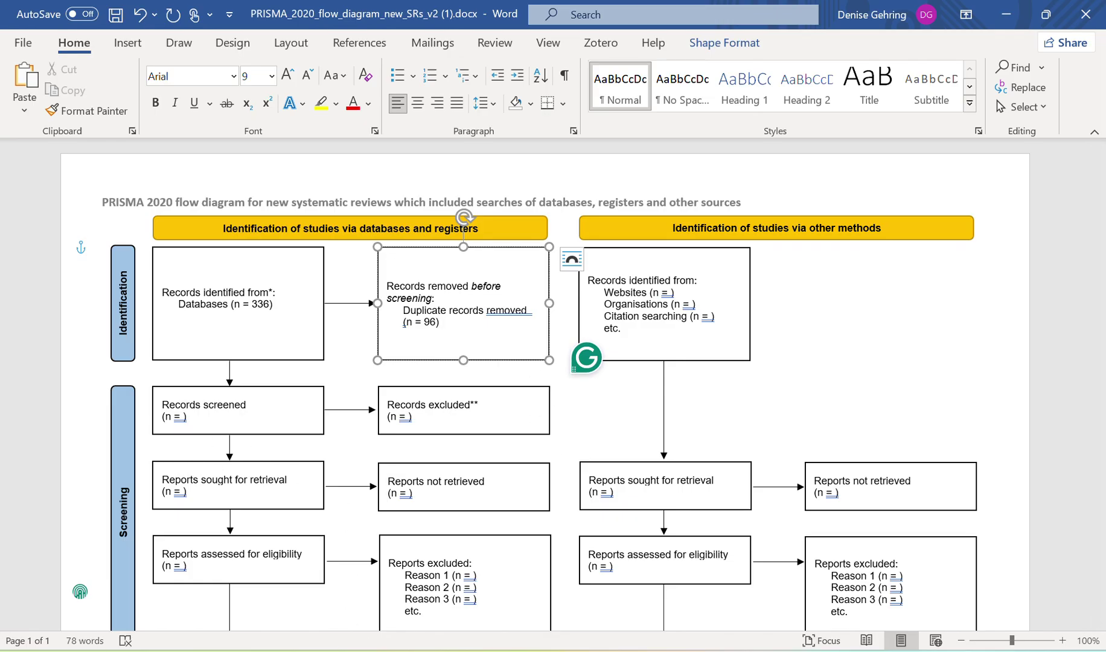
left_click(338, 598)
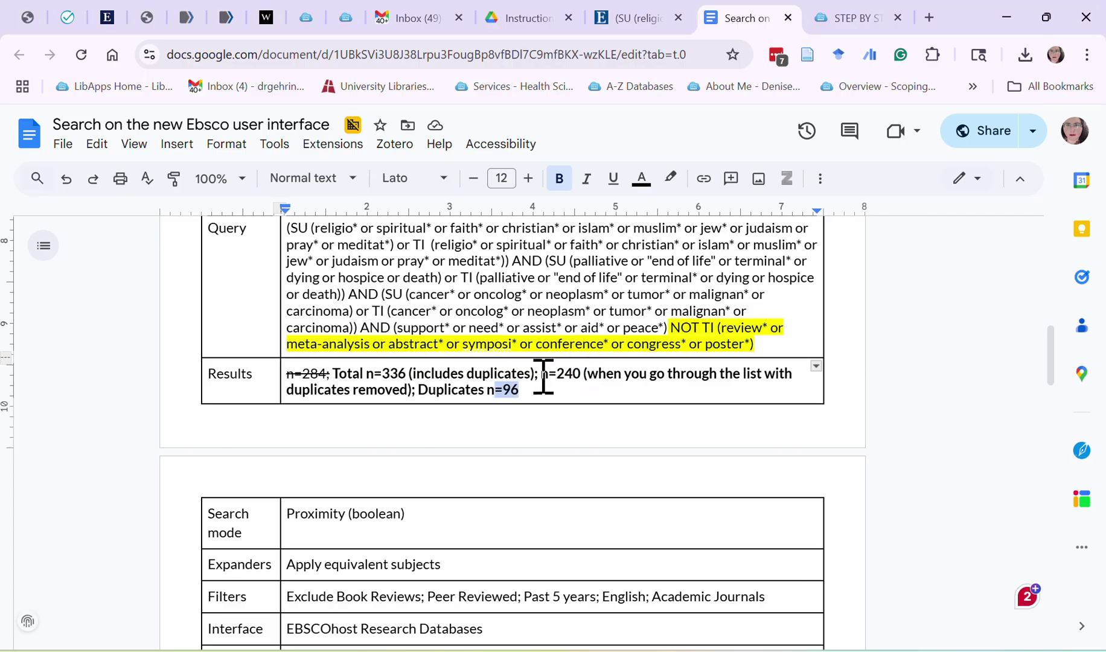
left_click_drag(548, 373, 578, 373)
left_click(566, 598)
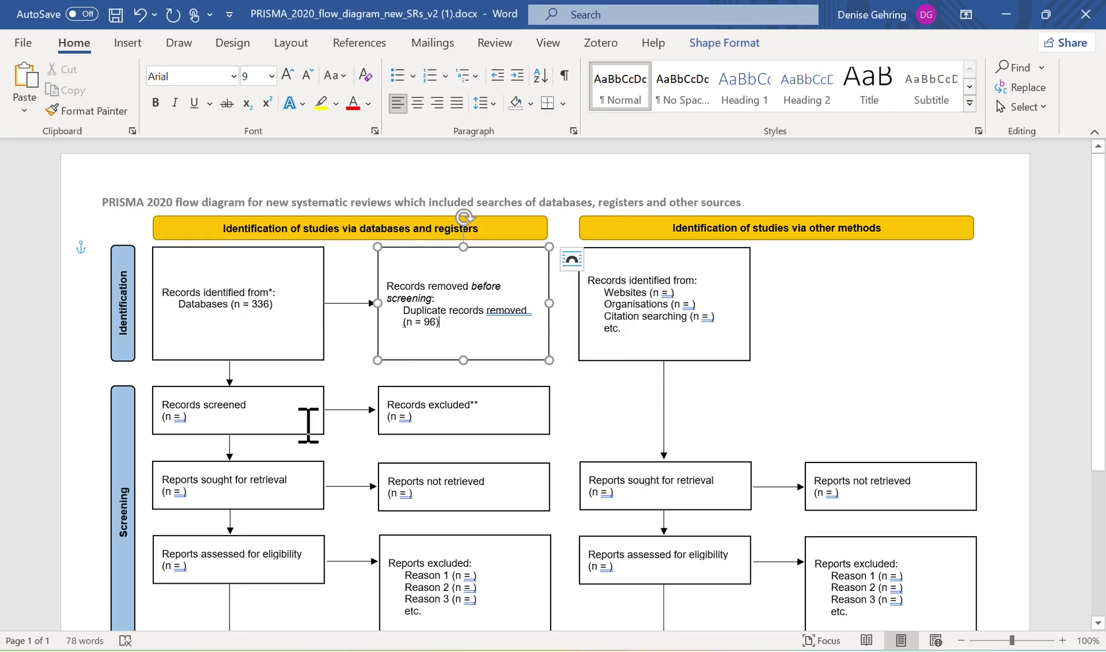
left_click(183, 416)
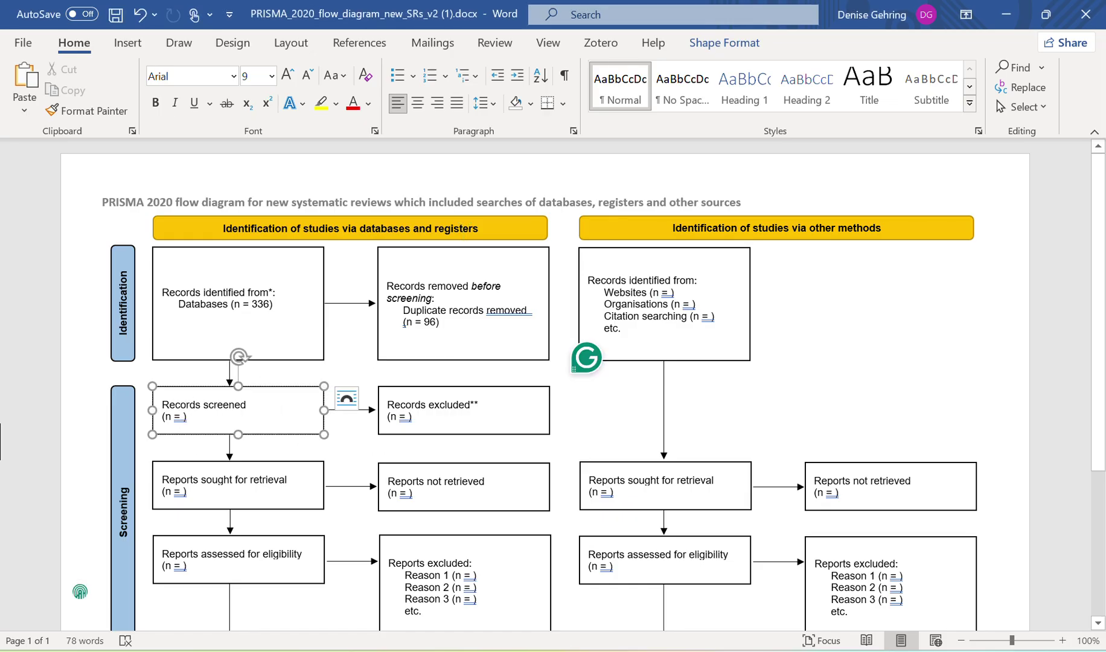
type("240")
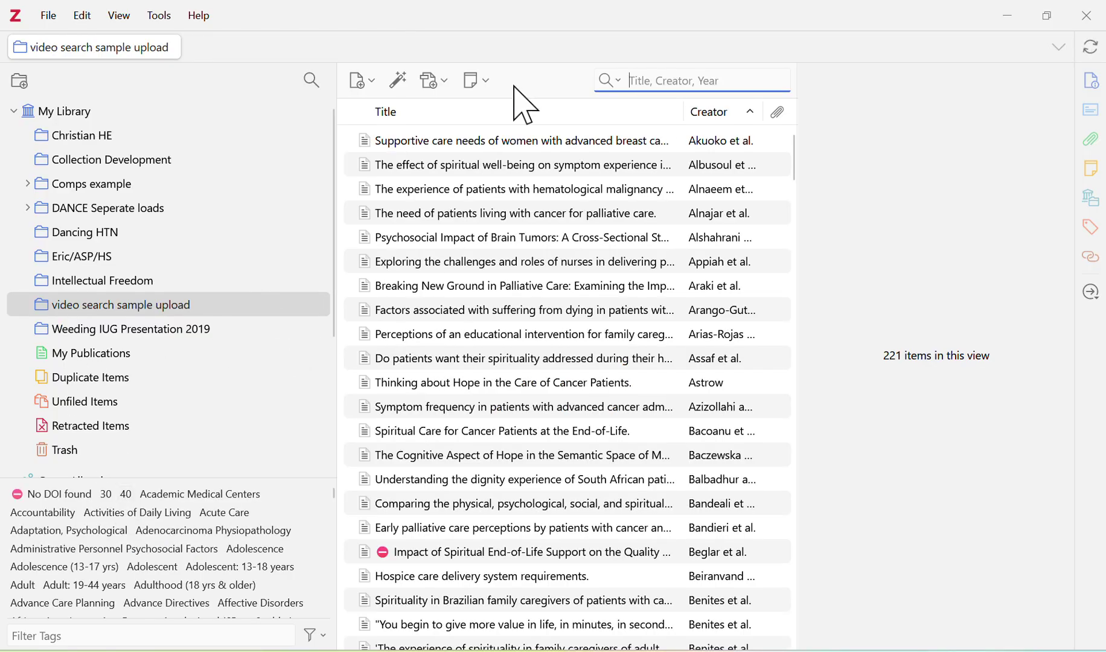
Step: In Zotero, expand the Comps example collection and examine its Title/abstract Exclude and Title/abstract Include subcollections
left_click(27, 183)
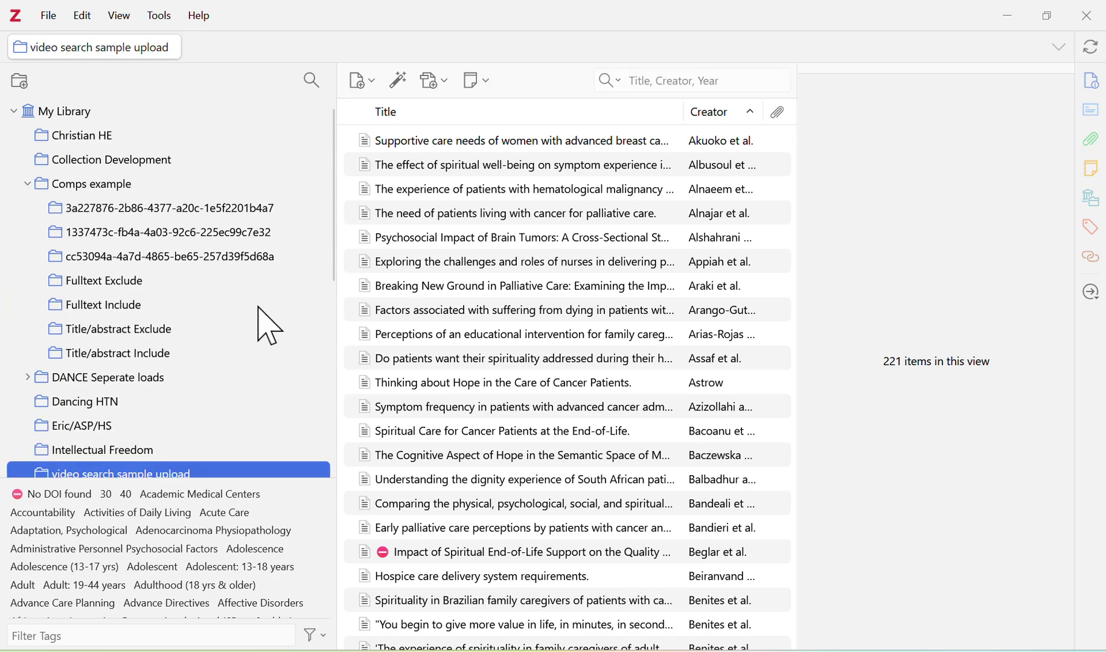
left_click(126, 336)
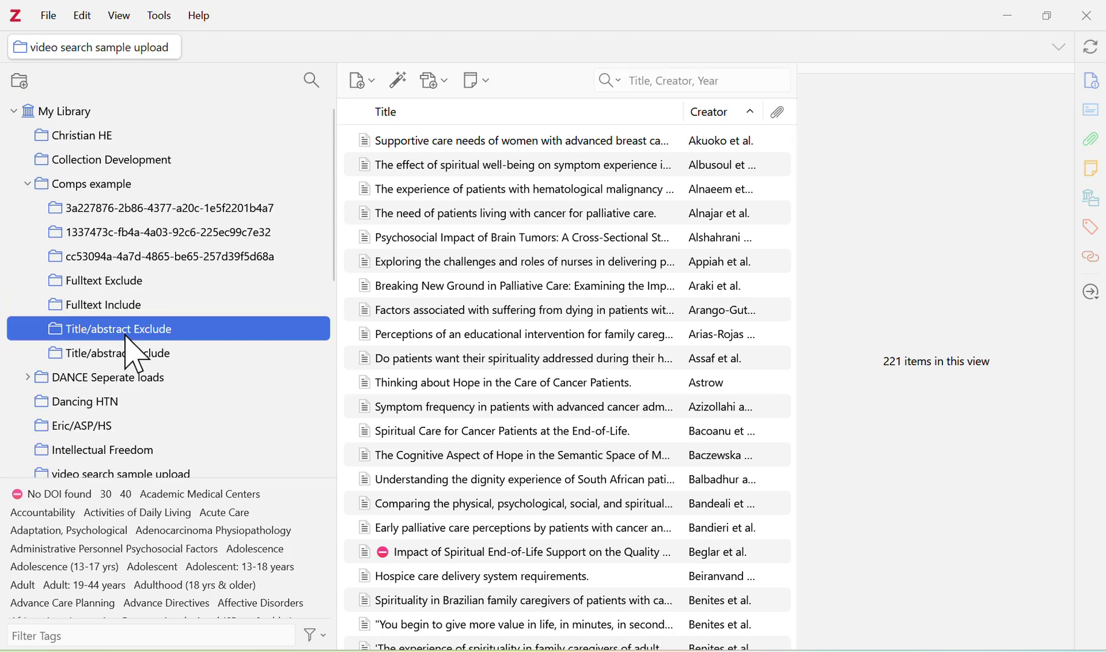
left_click(131, 355)
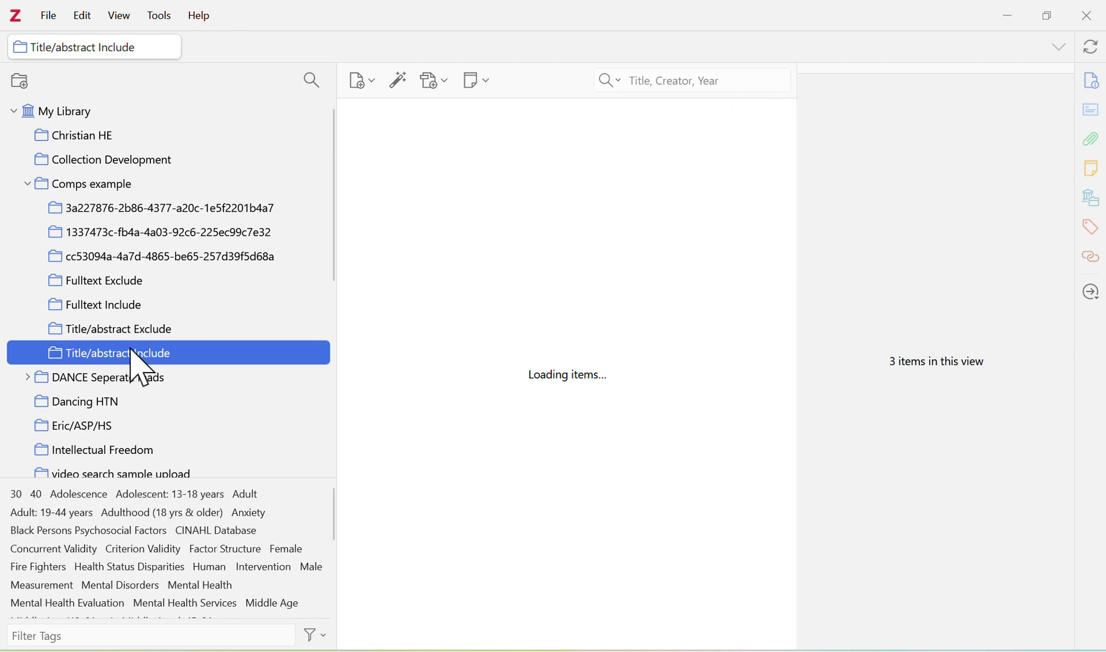
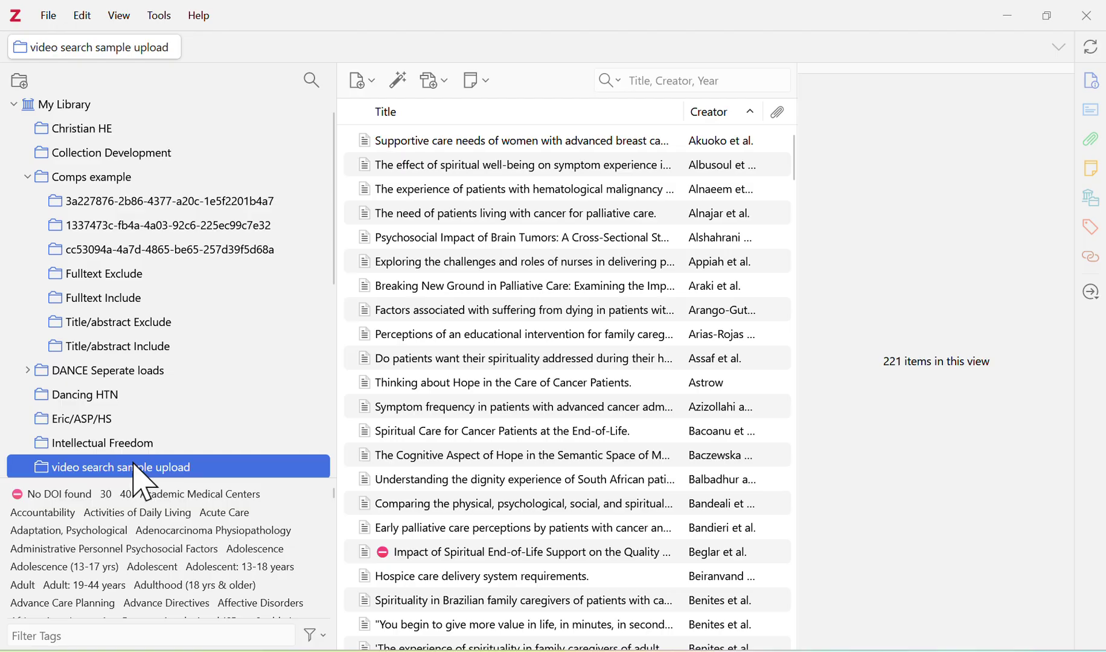
Step: Create a subcollection named "TA Include" in the "video search sample upload" collection
scroll(167, 474, "down", 3)
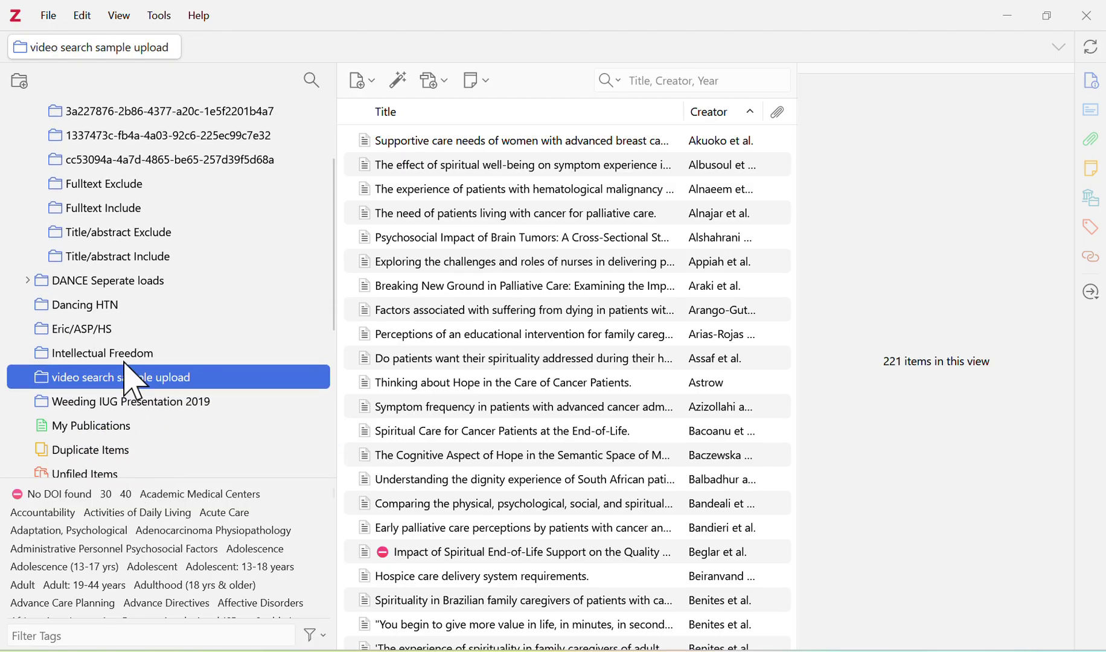
right_click(133, 379)
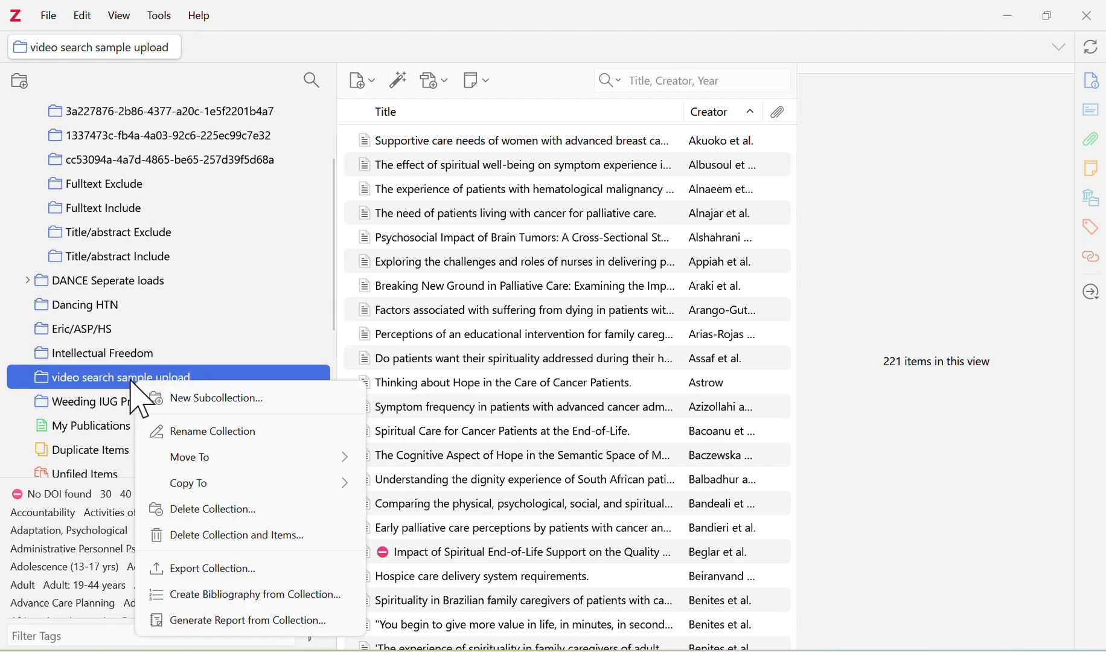
left_click(240, 400)
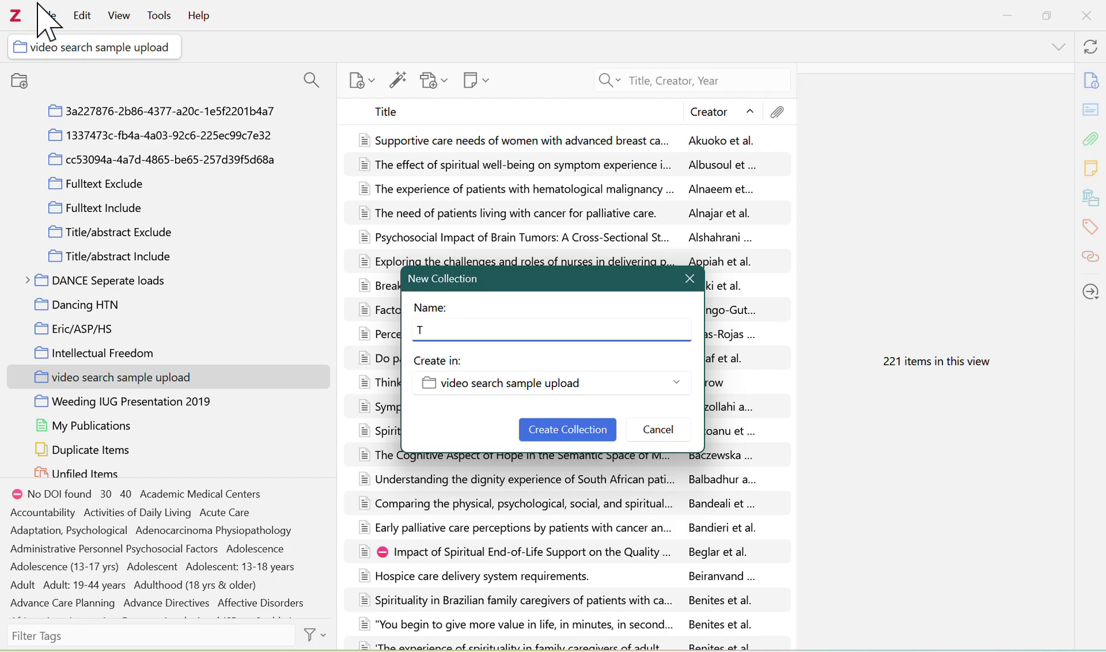
type("TA Include")
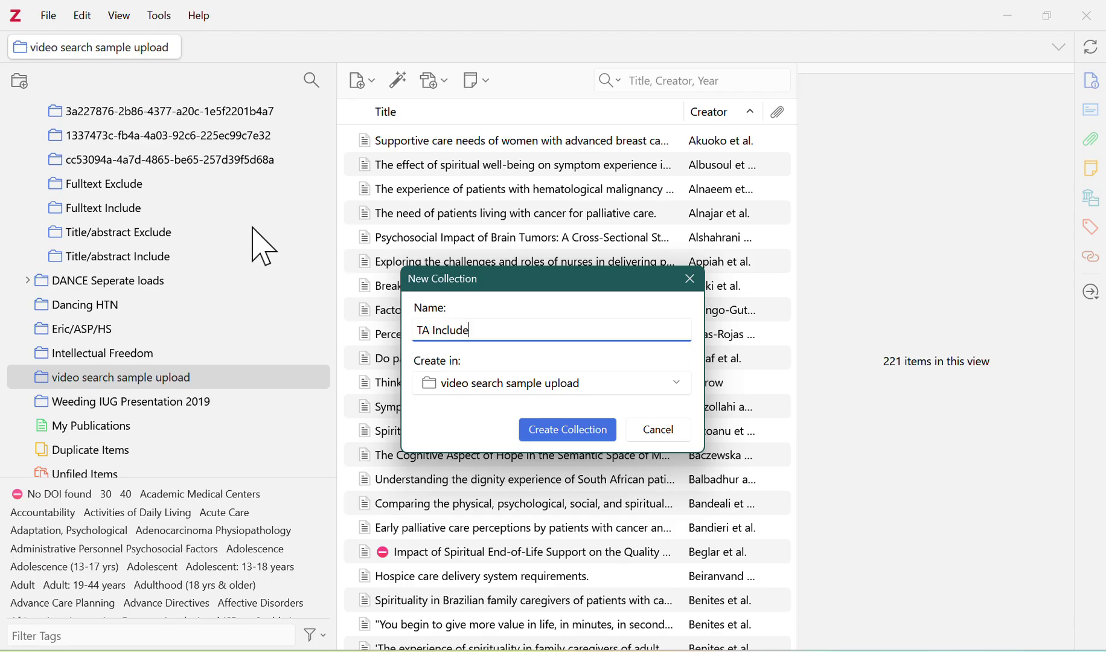
left_click(546, 433)
Step: Create a second subcollection named "TA Exclude" in the "video search sample upload" collection
left_click(92, 380)
right_click(96, 379)
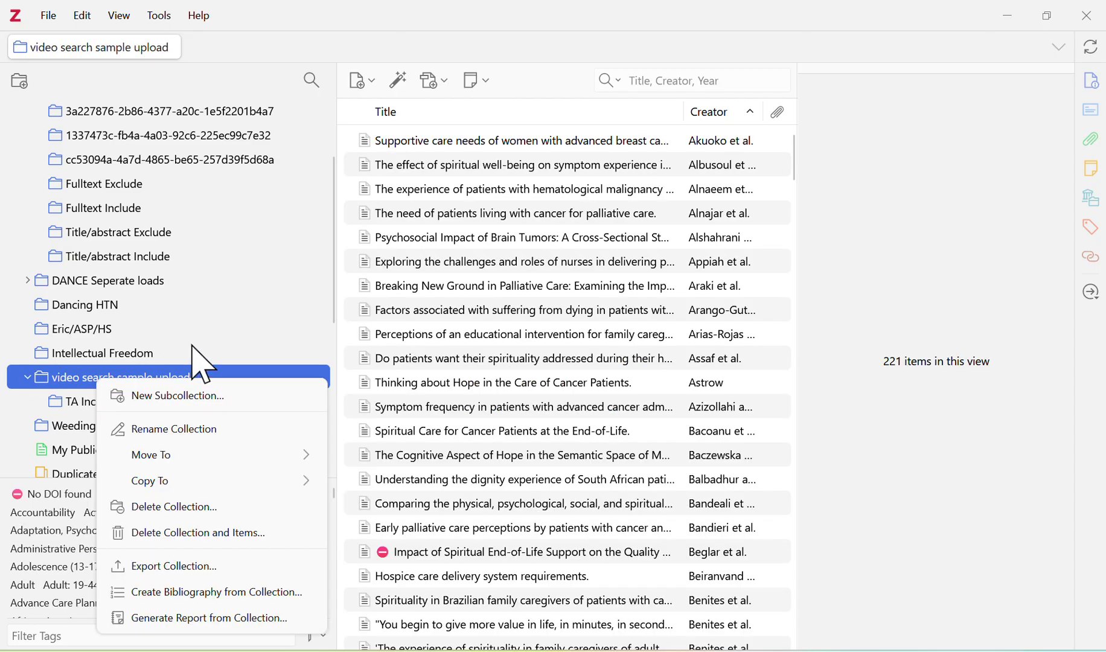
left_click(193, 396)
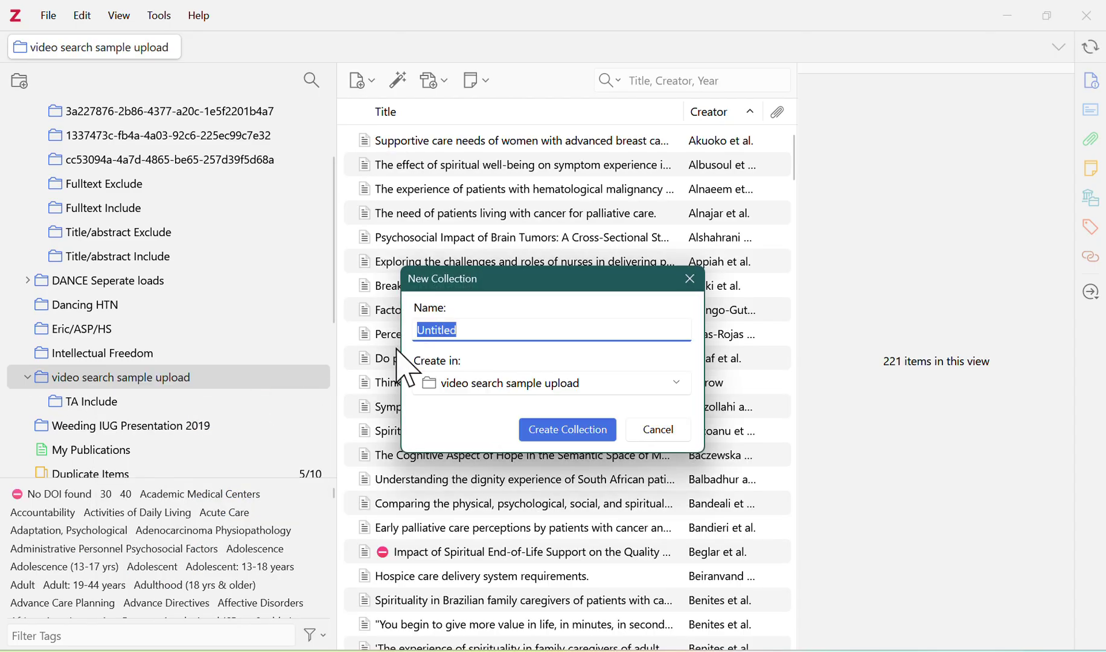
type("TA Exclude")
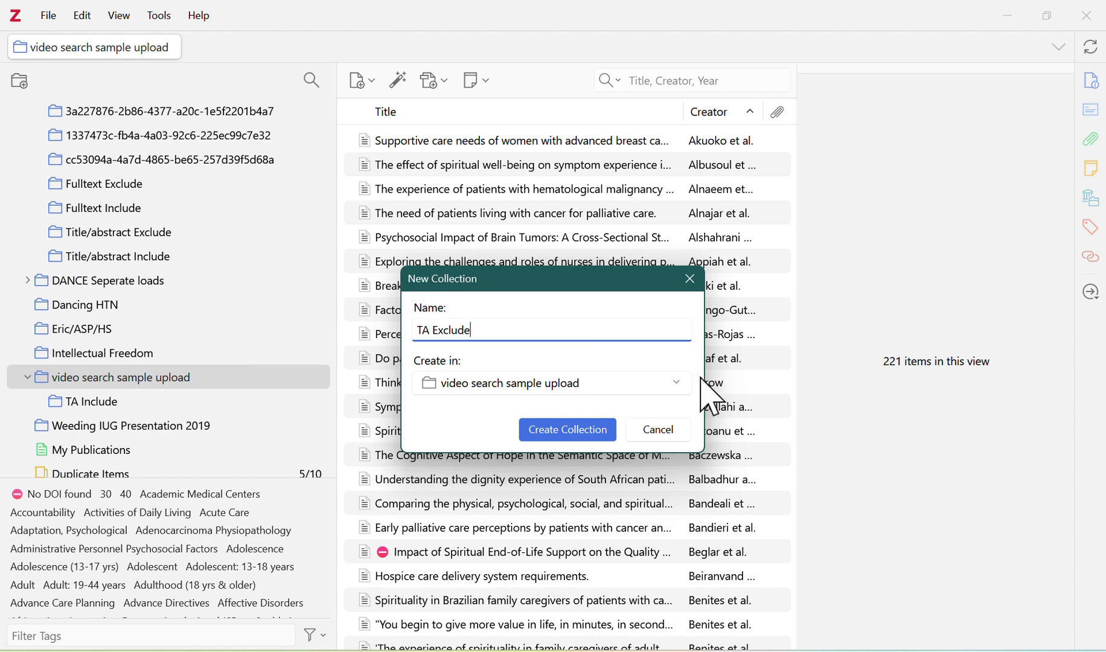
left_click(522, 430)
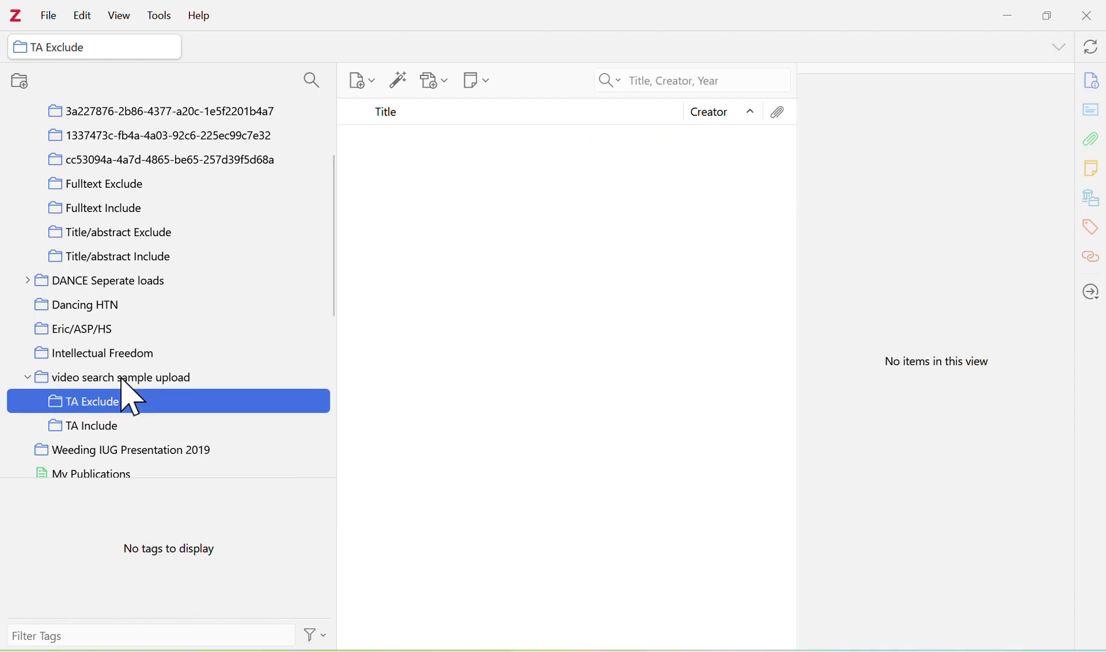
Step: Add the article "Supportive care needs of women with advanced breast cancer in Ghana" from "video search sample upload" to the TA Exclude subcollection
left_click(130, 379)
left_click(563, 147)
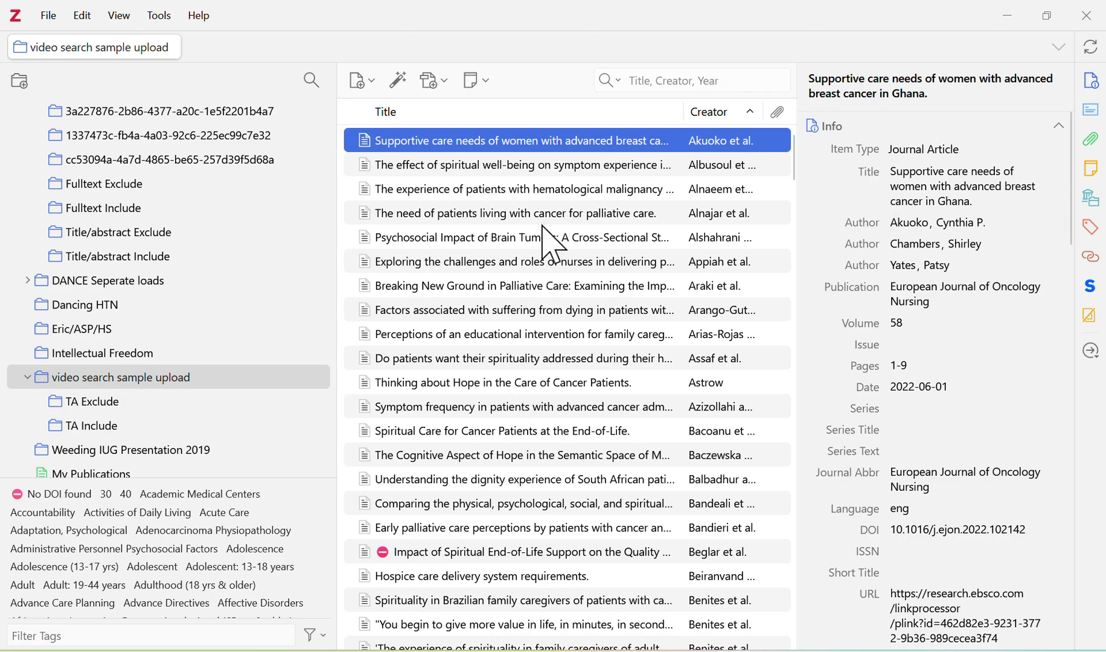
left_click_drag(110, 374, 106, 400)
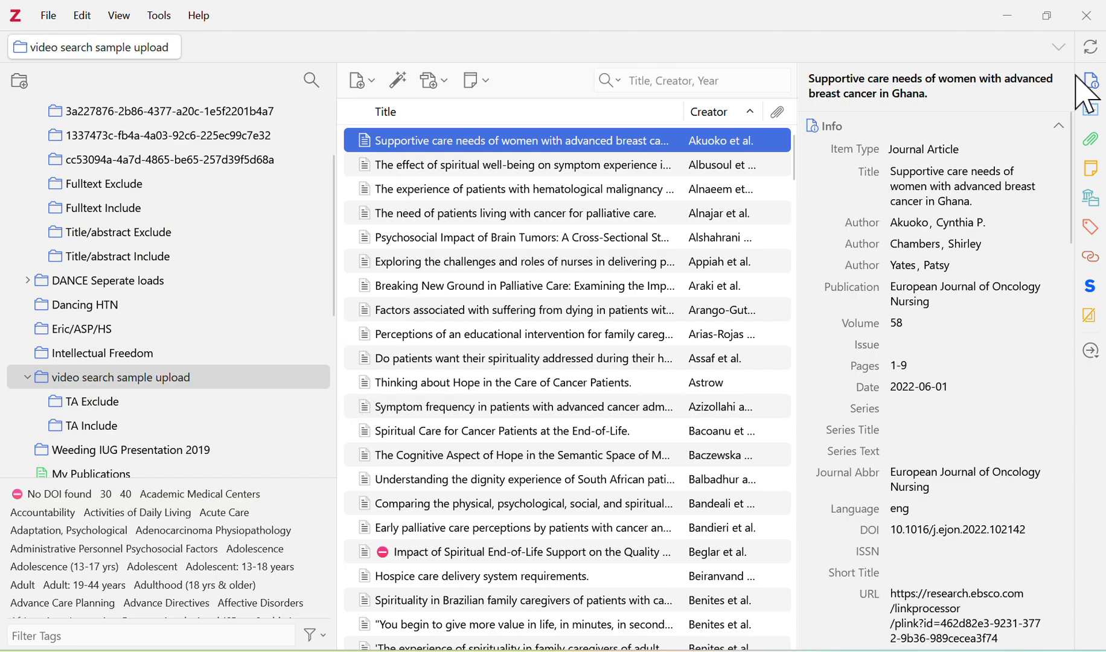
Step: Review the abstract and tags of "The effect of spiritual well-being on symptom experience in patients with cancer" and add the article to TA Include
left_click(612, 165)
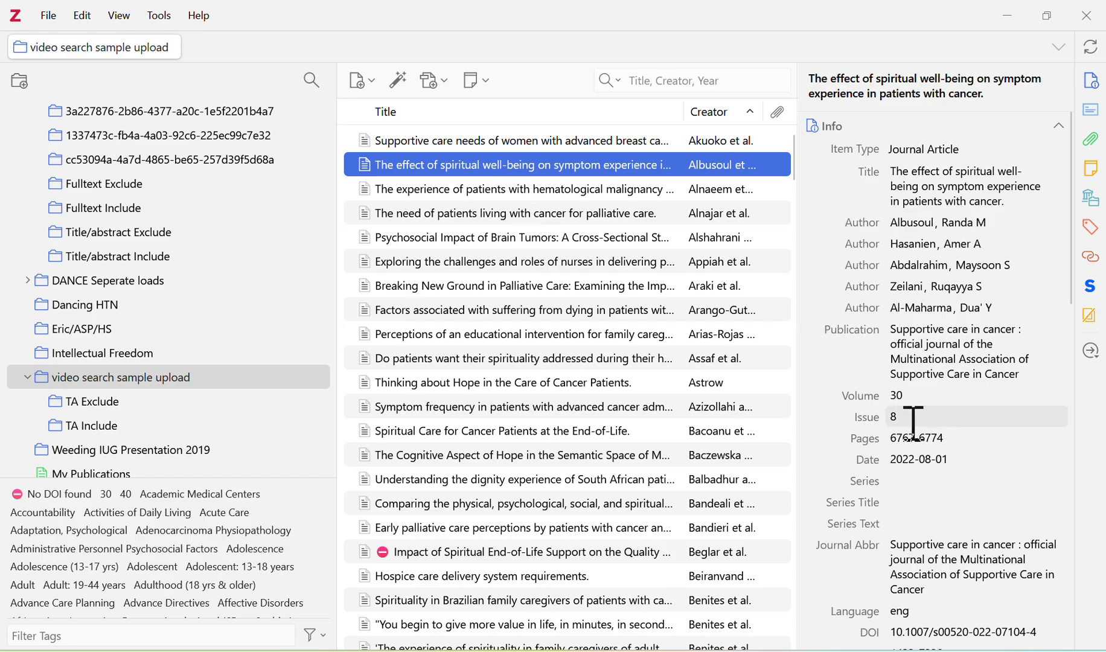
scroll(920, 452, "down", 10)
scroll(939, 493, "down", 4)
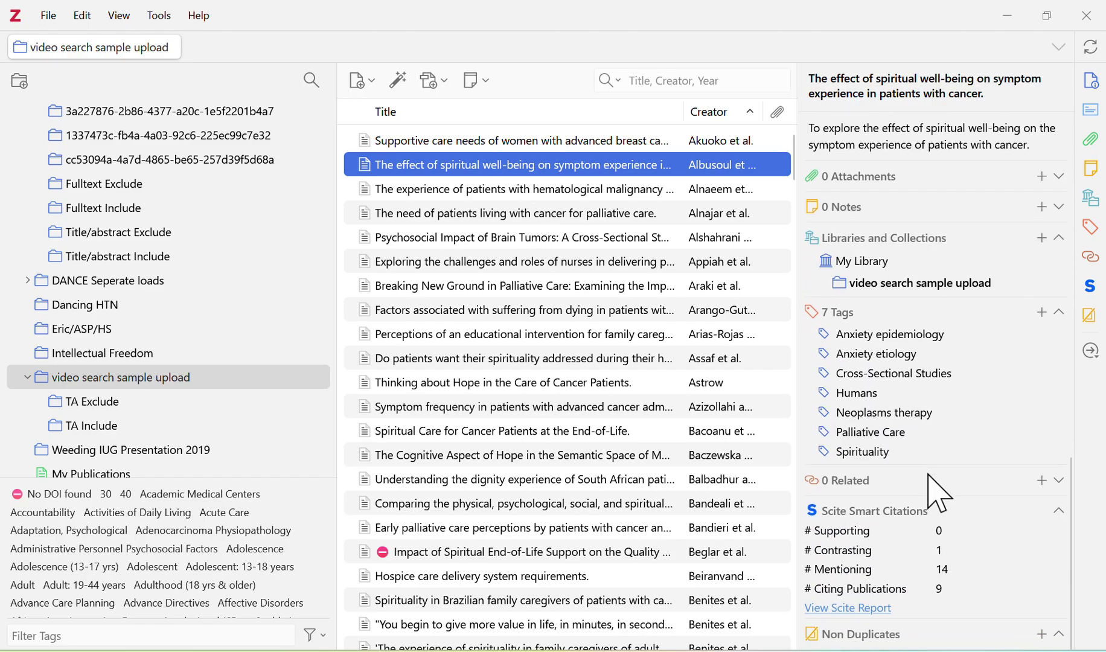
scroll(939, 494, "up", 9)
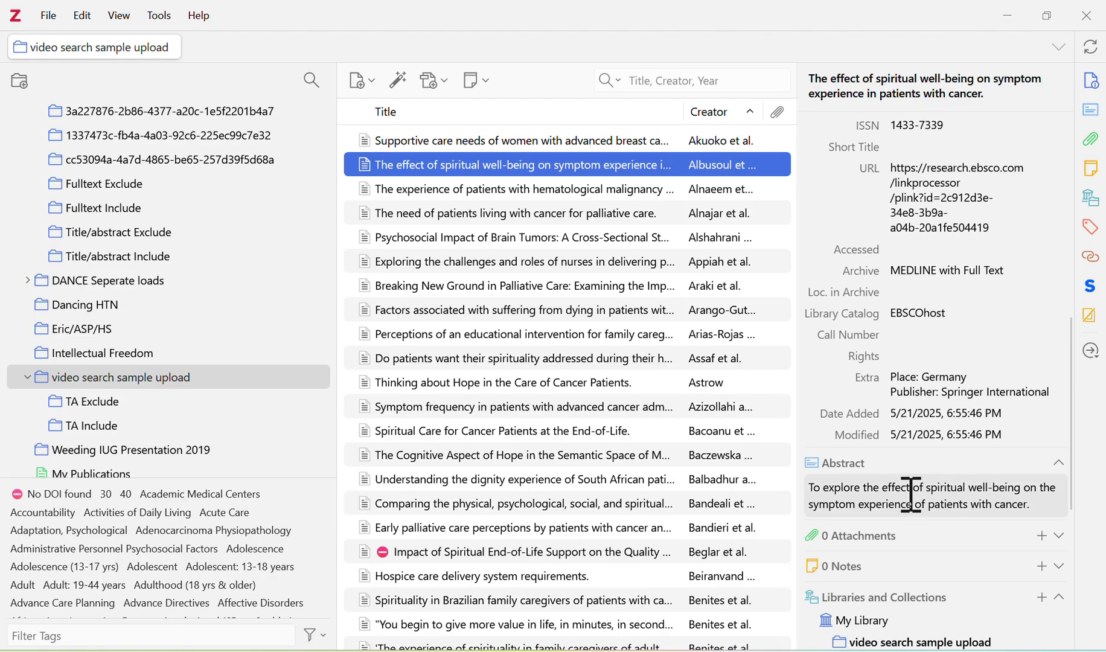
left_click_drag(440, 172, 95, 426)
Step: Add the hematological malignancy article to TA Exclude, and screen "The need of patients living with cancer for palliative care" and add it to TA Include
left_click(588, 191)
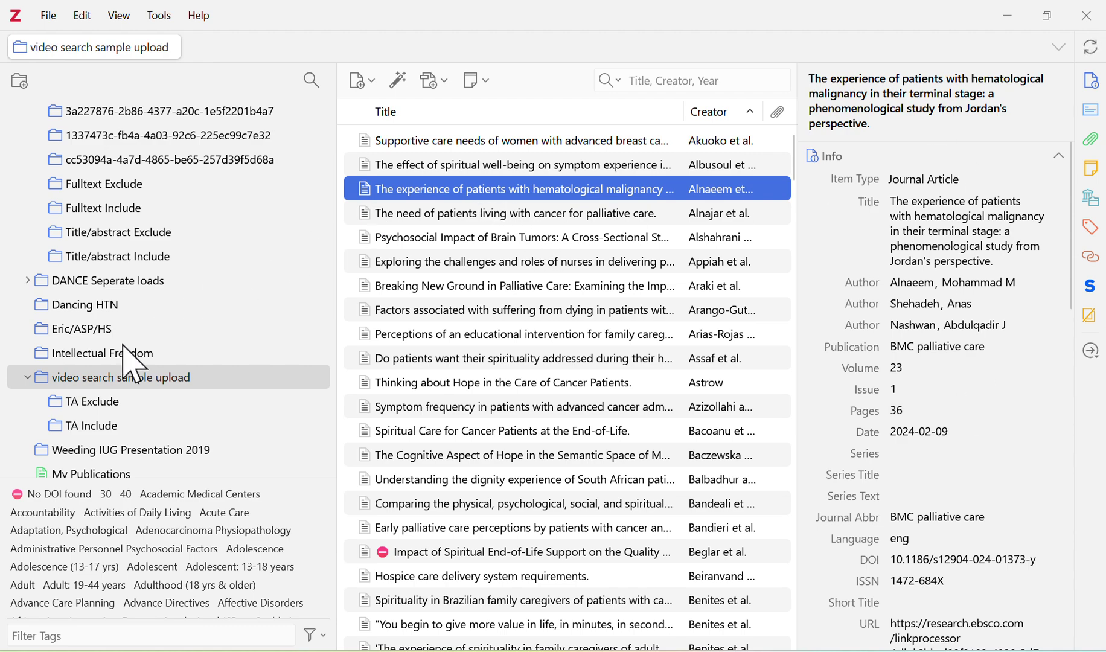
left_click(588, 215)
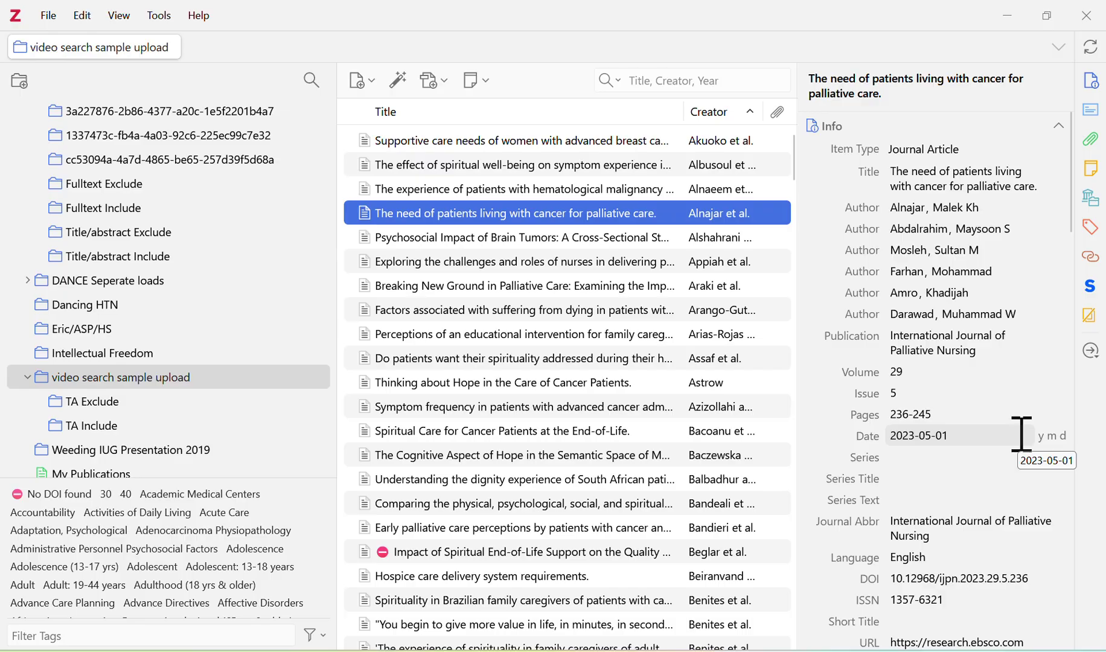
scroll(1021, 434, "down", 10)
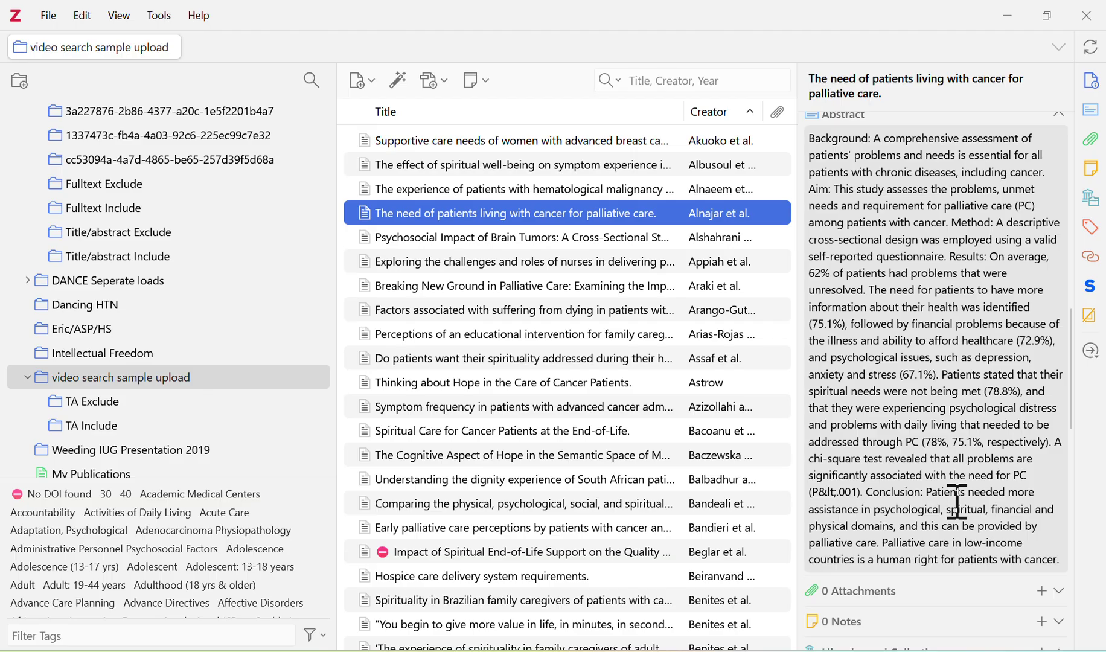
scroll(957, 501, "down", 5)
scroll(908, 519, "down", 15)
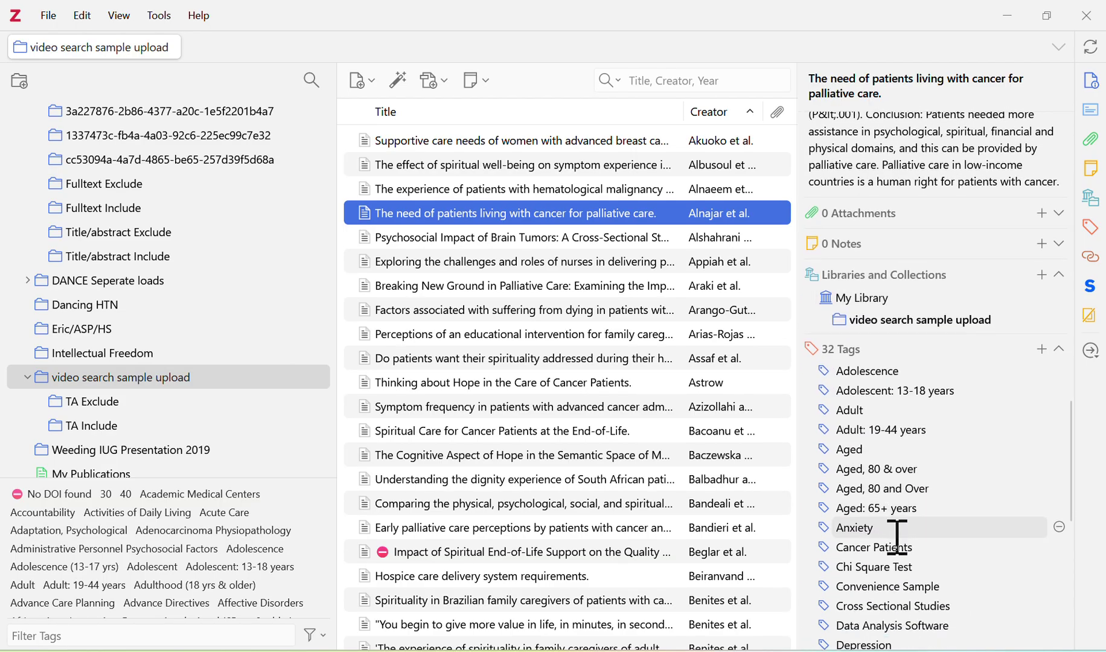
scroll(899, 531, "up", 15)
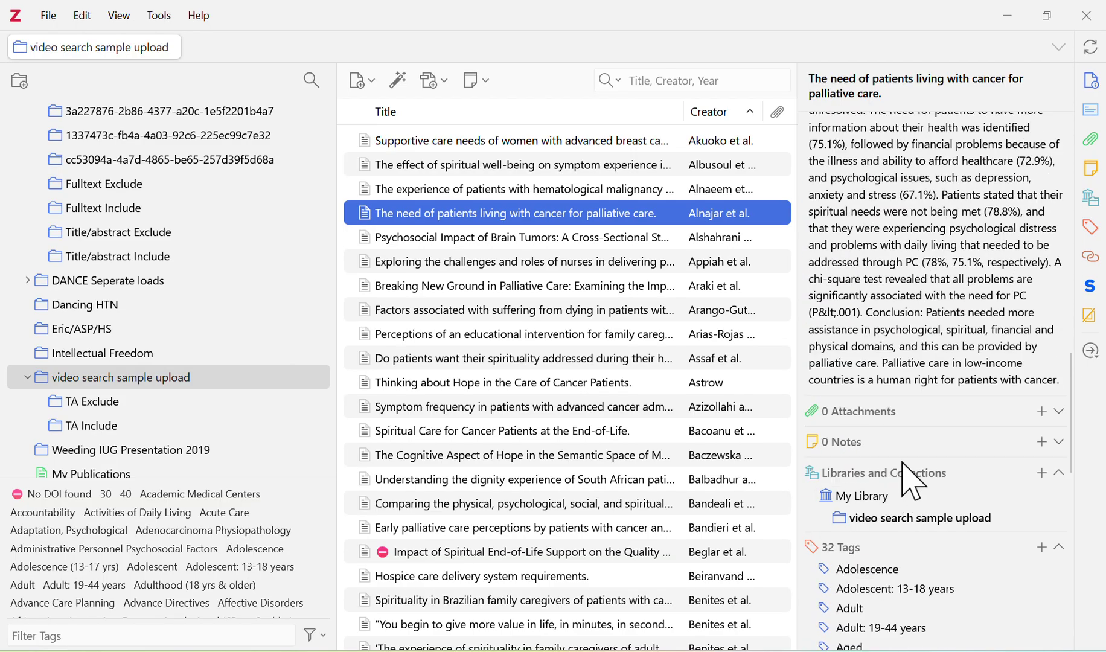
left_click_drag(345, 226, 110, 425)
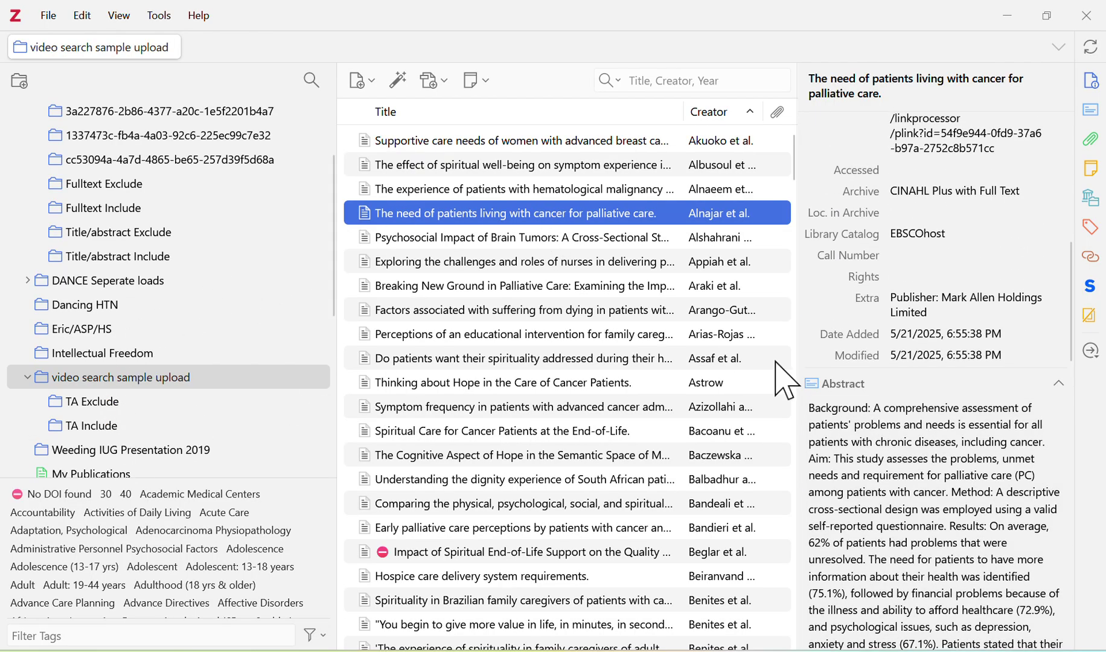
Step: Review the abstract of "Psychosocial Impact of Brain Tumors" and add the article to the TA Exclude subcollection
left_click(564, 237)
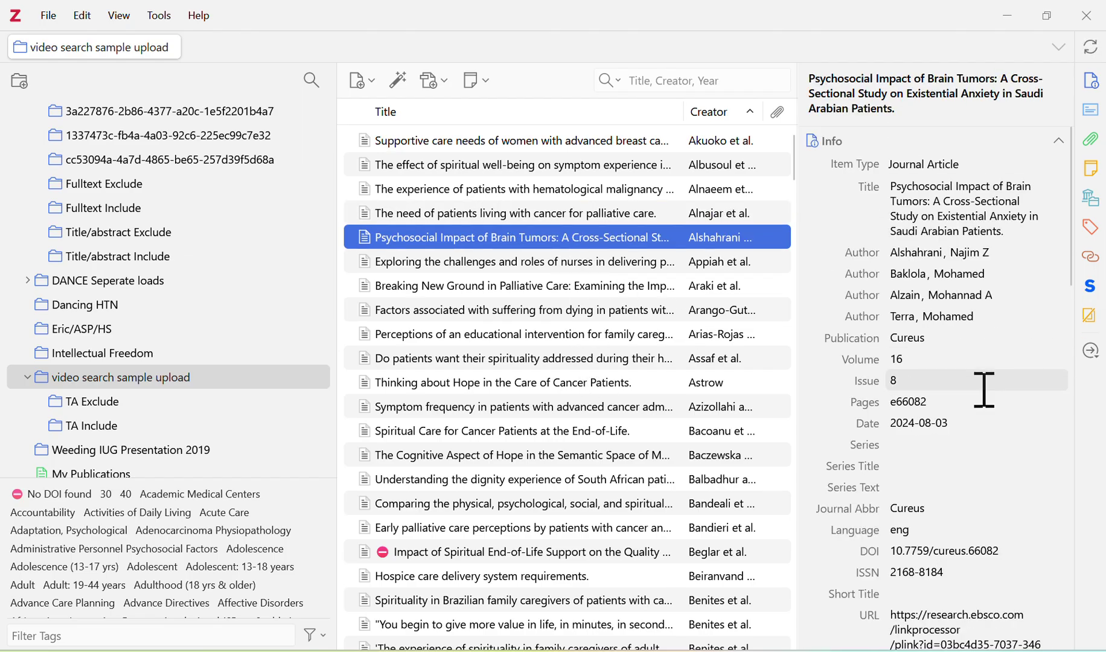
scroll(977, 403, "down", 5)
scroll(978, 403, "down", 8)
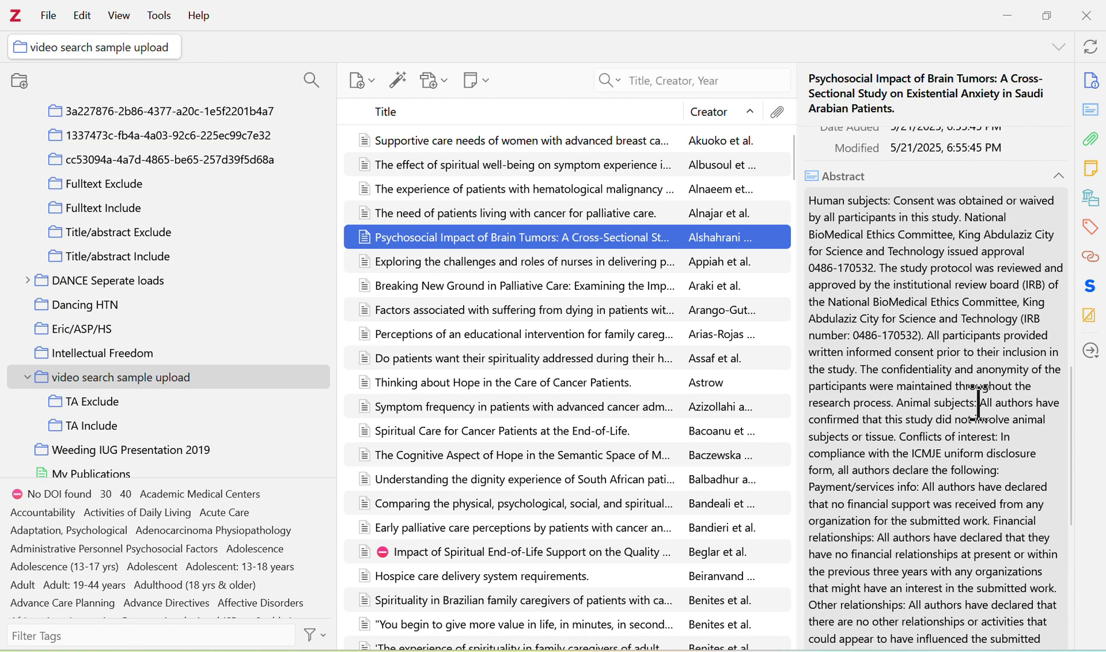
scroll(980, 411, "up", 3)
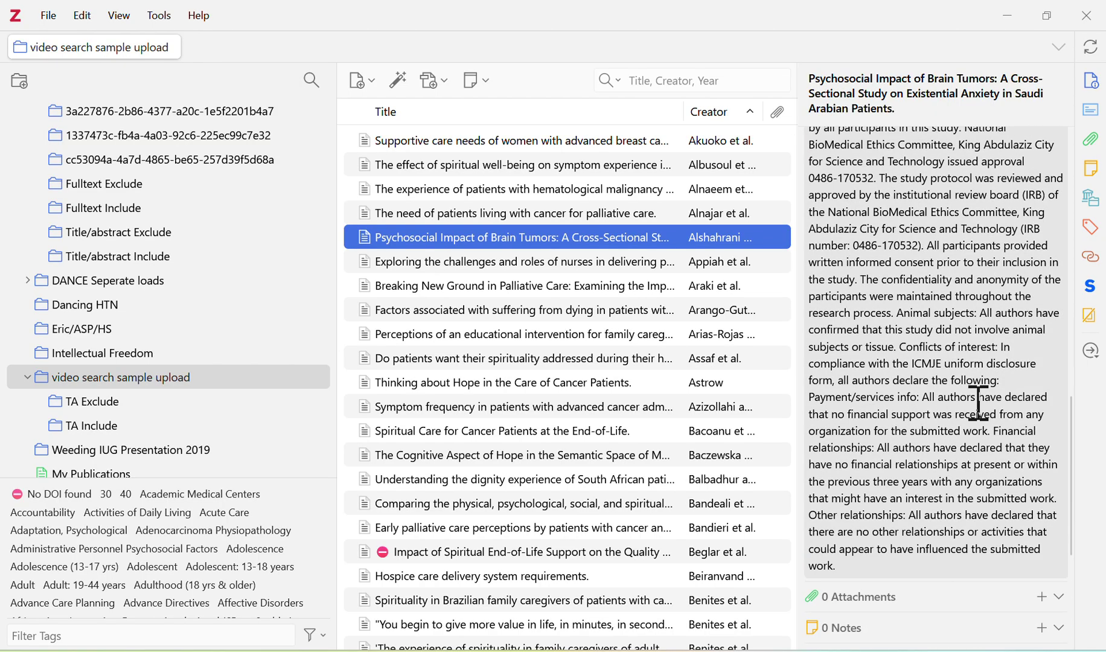
scroll(977, 404, "down", 5)
scroll(975, 404, "down", 1)
scroll(984, 423, "up", 10)
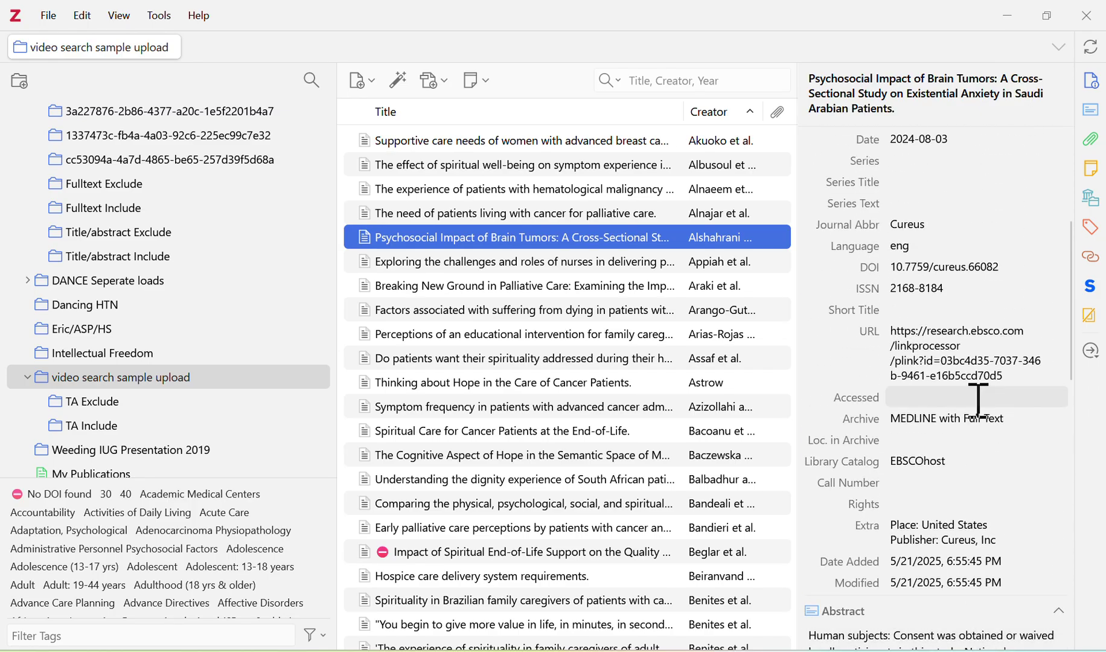
scroll(977, 393, "up", 5)
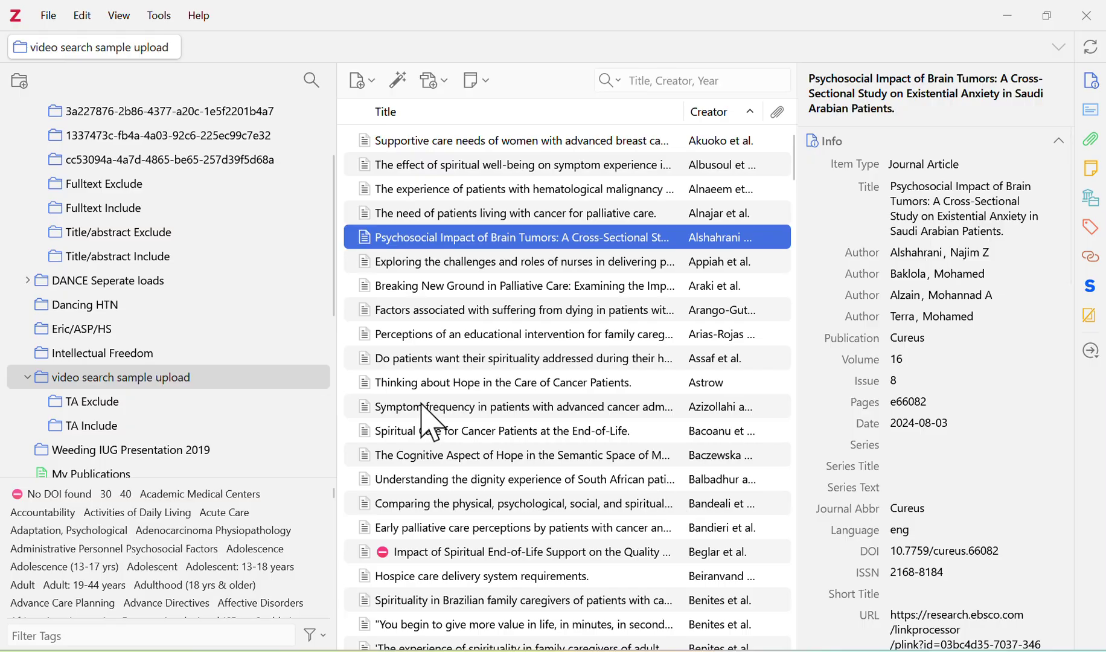
Step: Open the TA Exclude subcollection, then switch to the PRISMA diagram in Word and locate the counts for records excluded and reports sought for retrieval
left_click(101, 403)
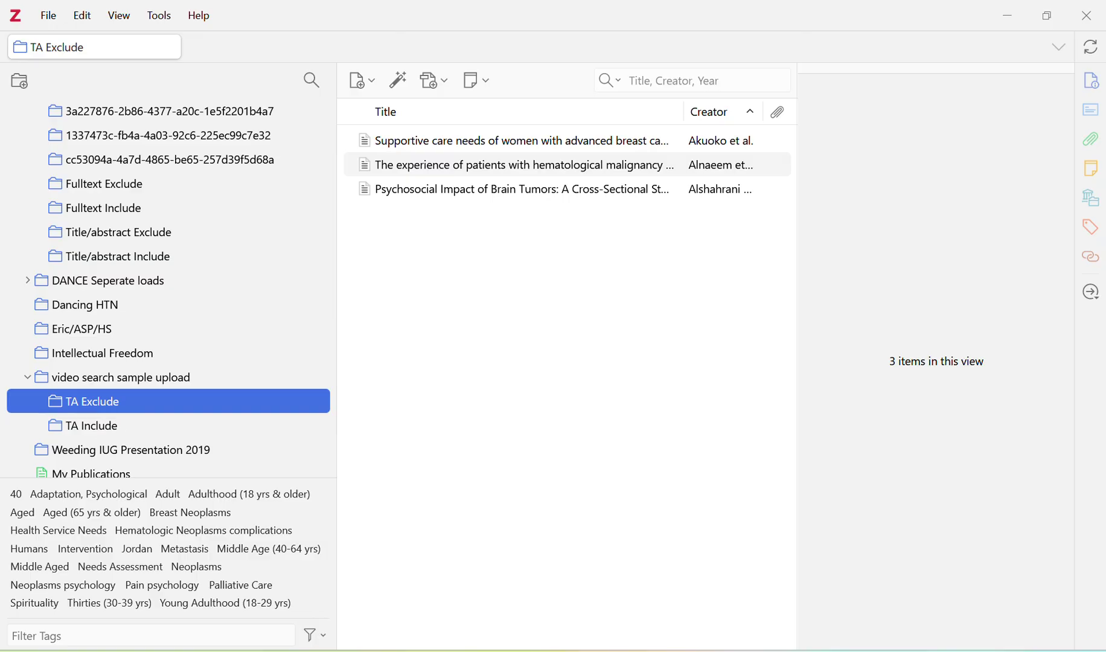
key("alt+Tab")
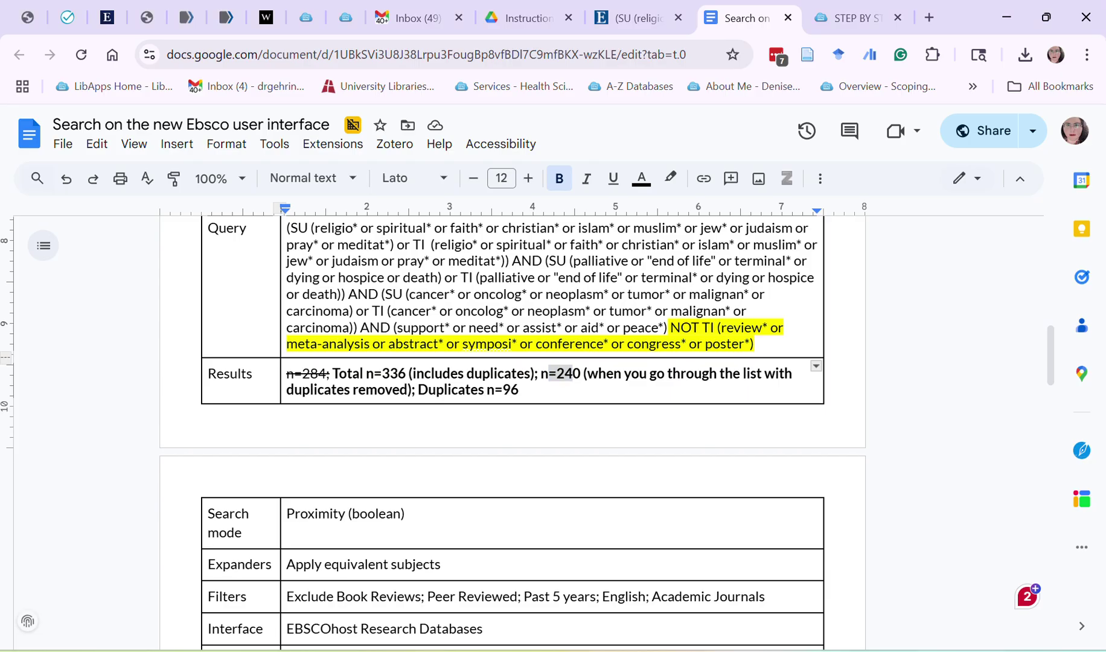
key("alt+Tab")
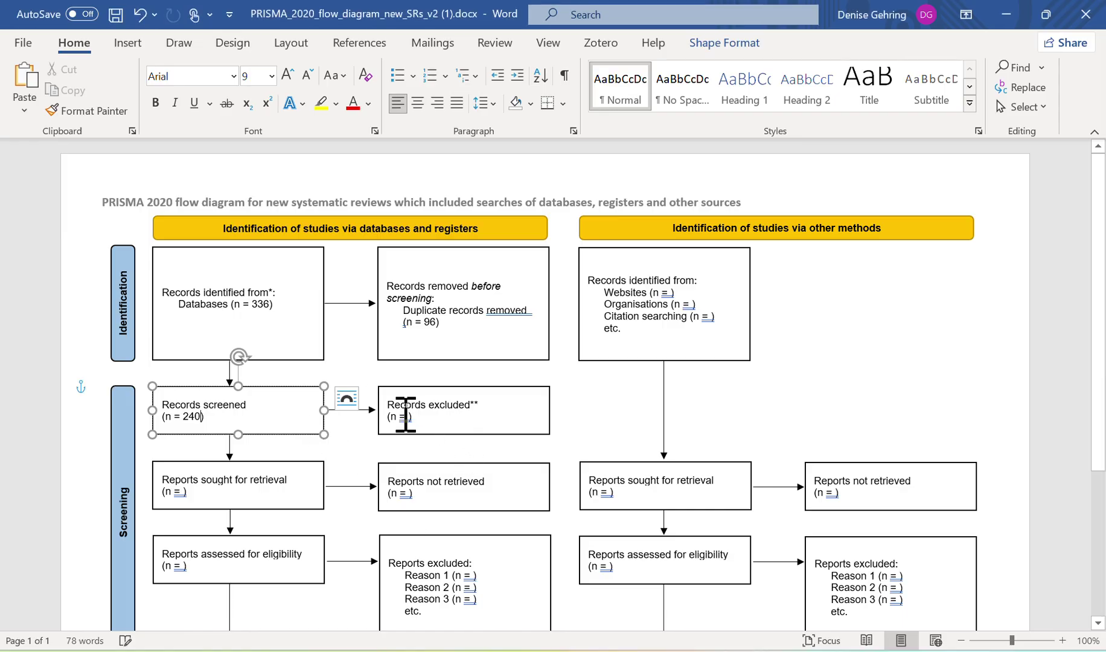
left_click(408, 416)
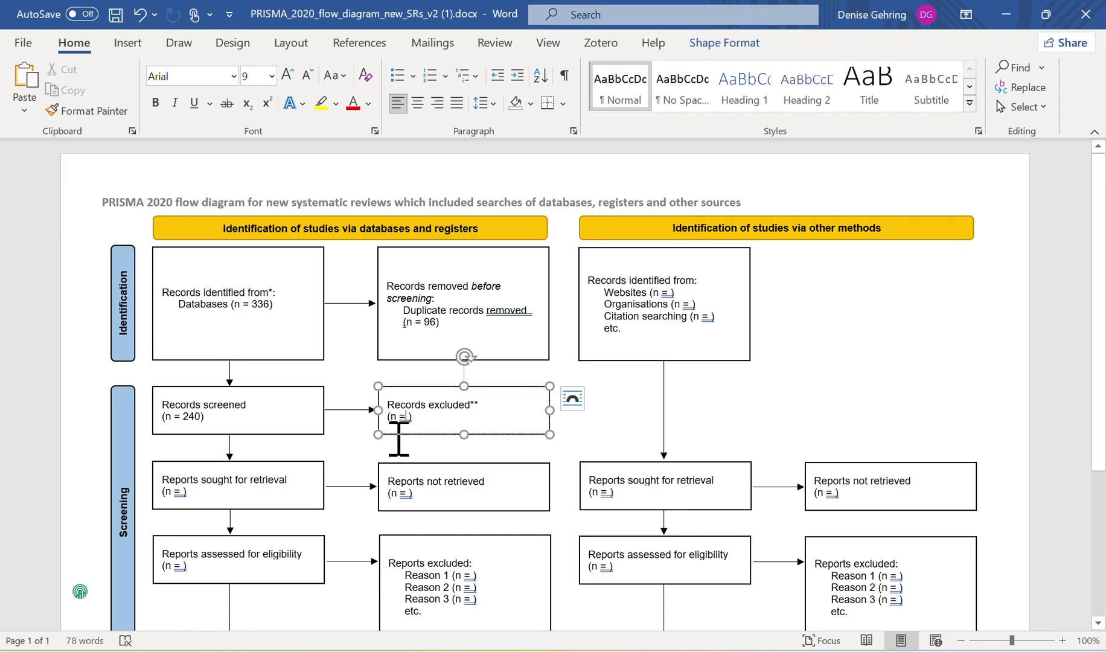
left_click(184, 490)
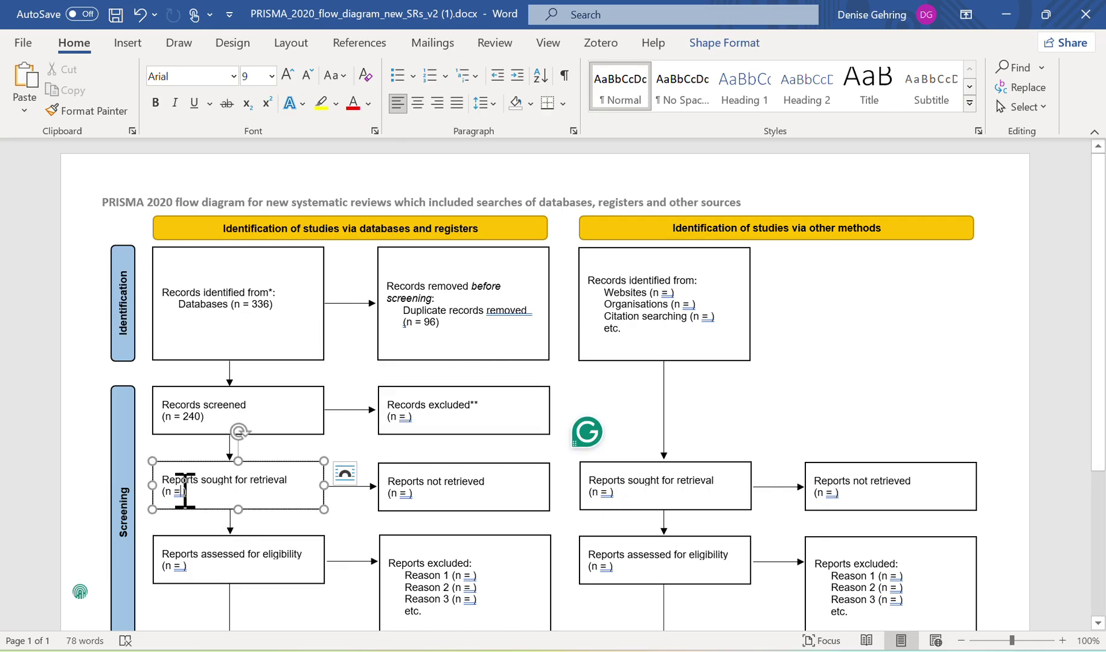
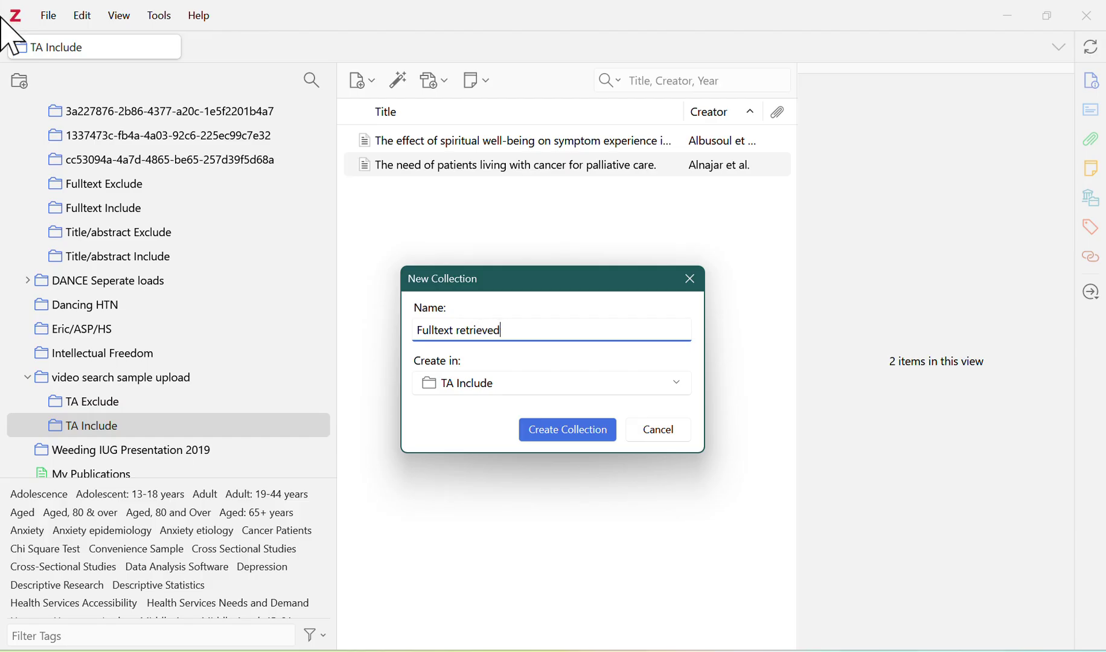
Step: Create the subcollections "Fulltext retrieved" and "Fulltext not retrieved" inside TA Include
left_click(581, 431)
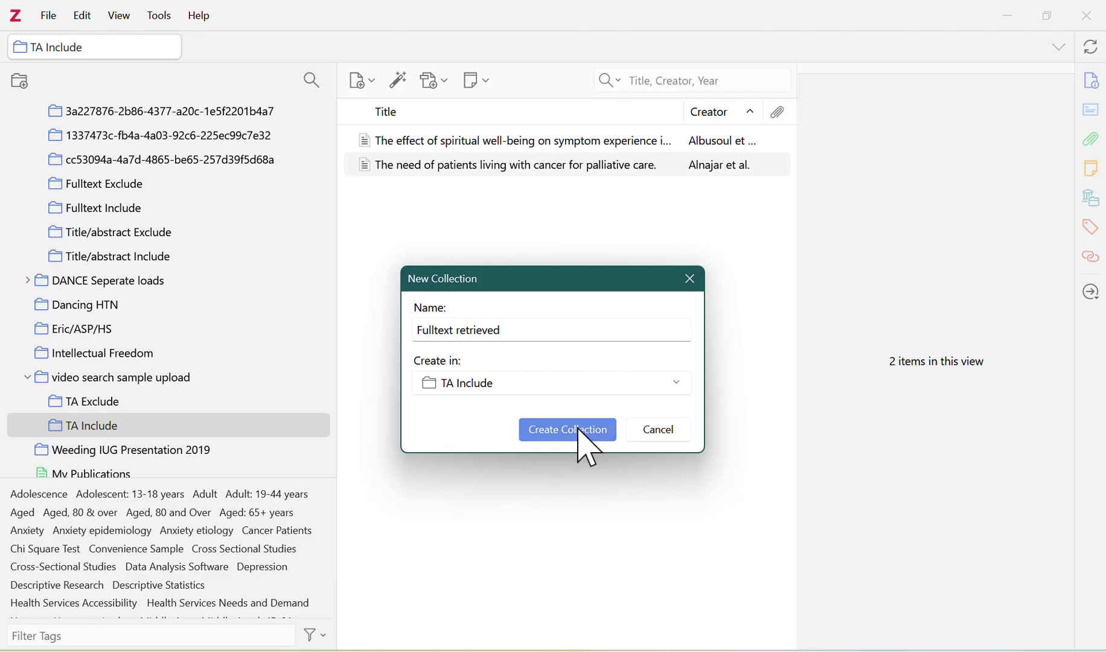
left_click(101, 429)
right_click(103, 430)
key("Escape")
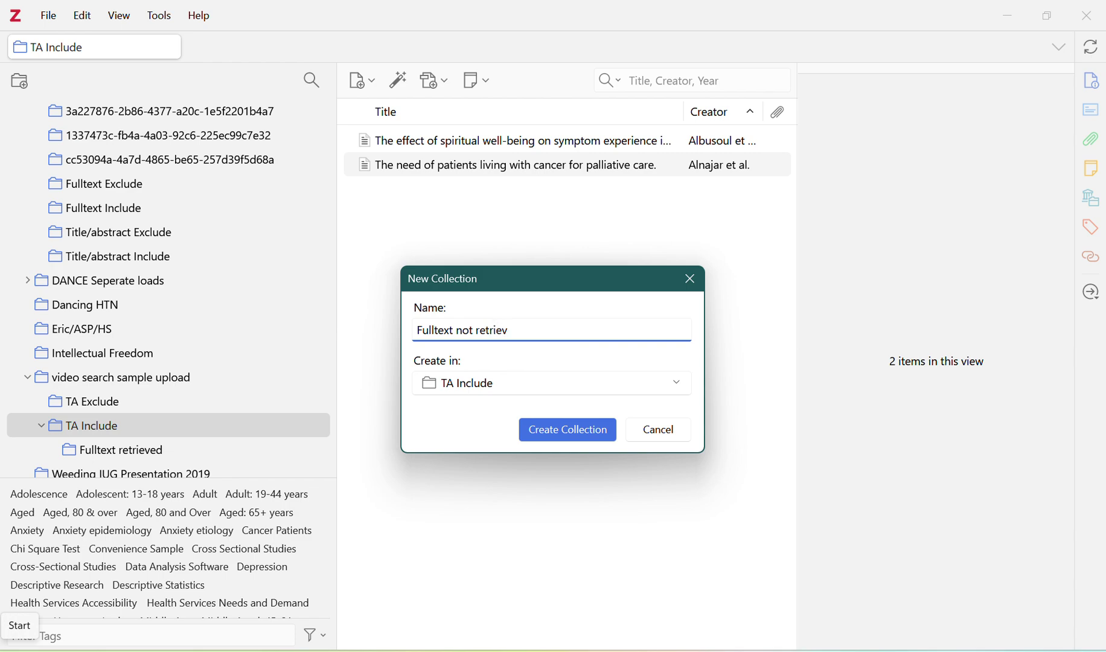
left_click(578, 430)
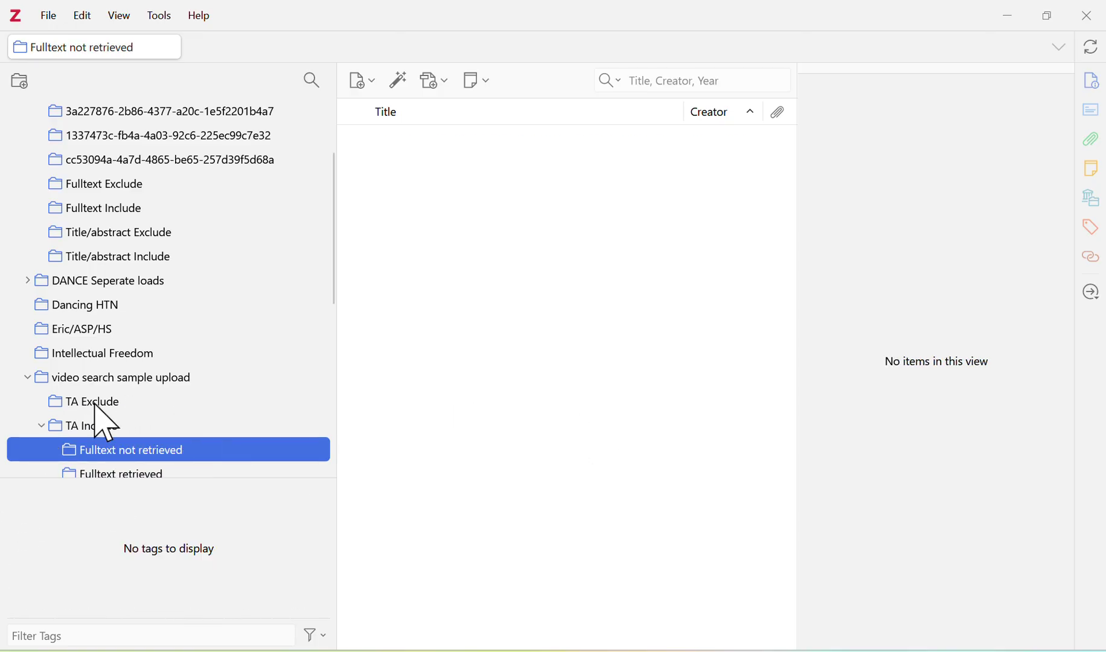
Step: Open TA Include with its full-text subcollections in view and select the article "The effect of spiritual well-being on symptom experience in patients with cancer"
left_click(99, 426)
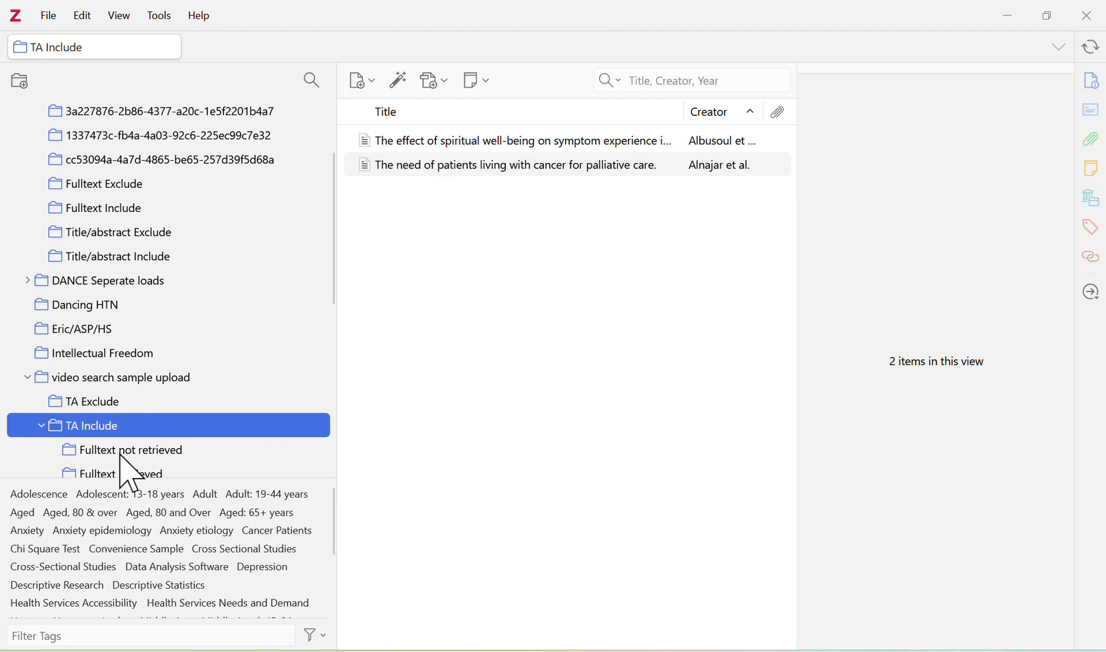
scroll(181, 453, "down", 2)
left_click(482, 142)
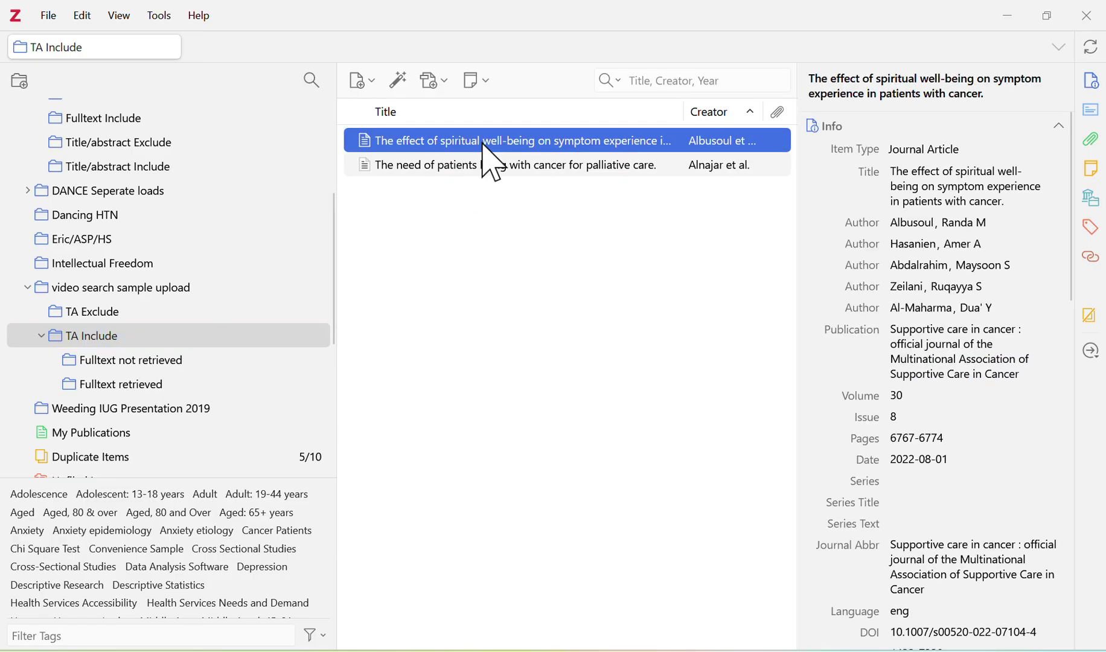
left_click_drag(172, 353, 585, 350)
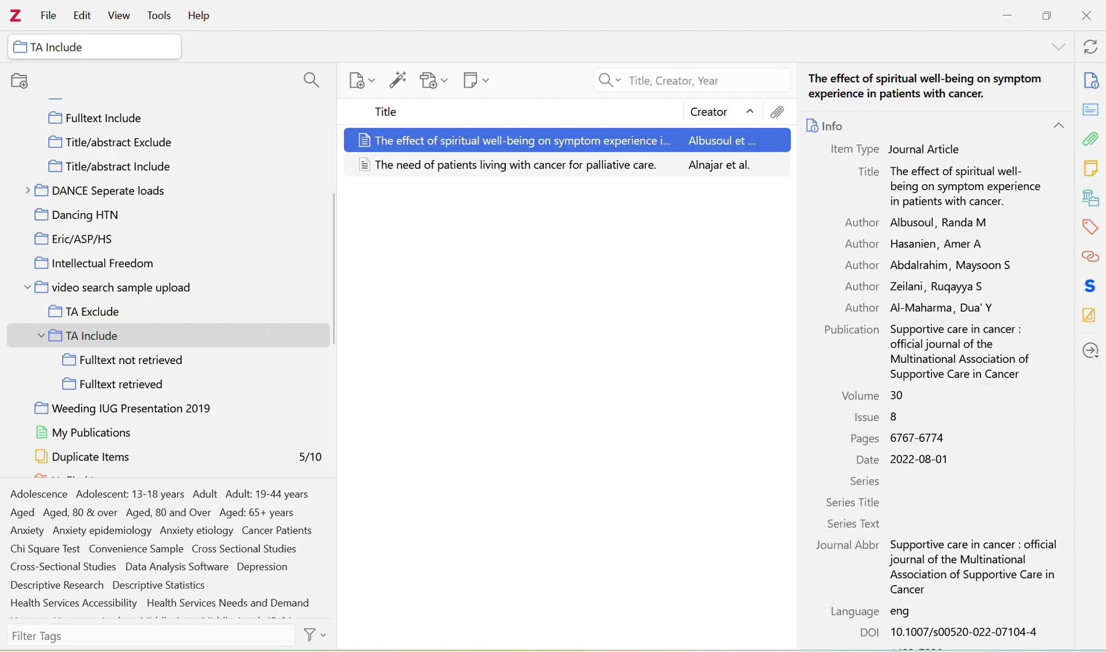
Step: Switch to the PRISMA diagram in Word and examine the boxes for reports not retrieved, reports assessed for eligibility and reports excluded with reasons
mouse_move(564, 651)
left_click(563, 573)
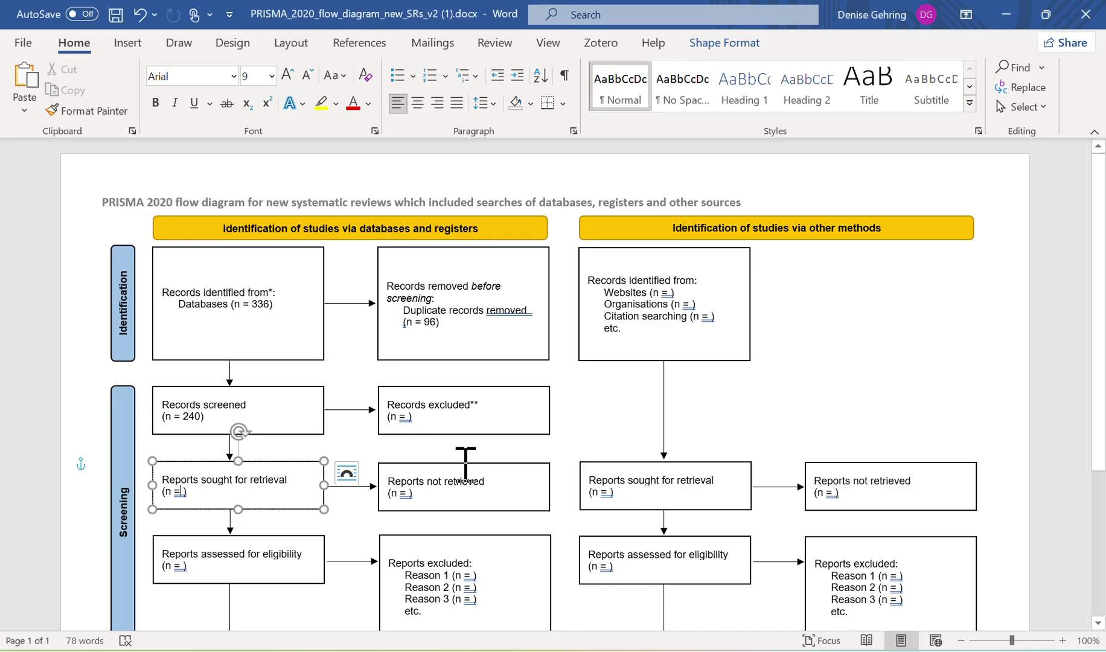
left_click(411, 492)
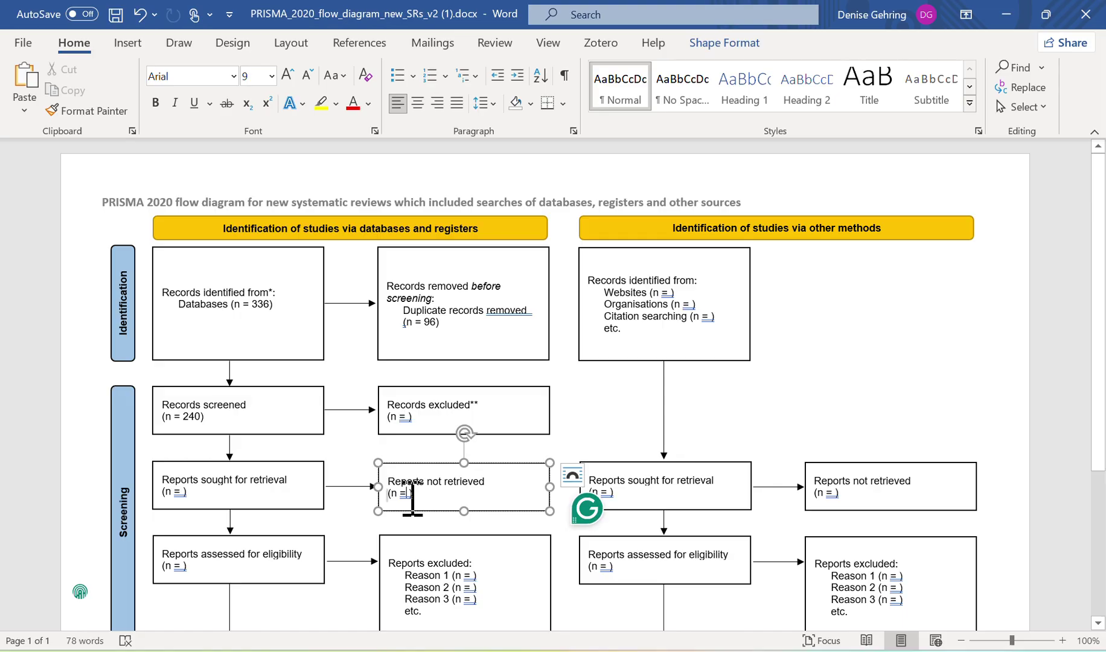
left_click(185, 566)
scroll(229, 615, "down", 2)
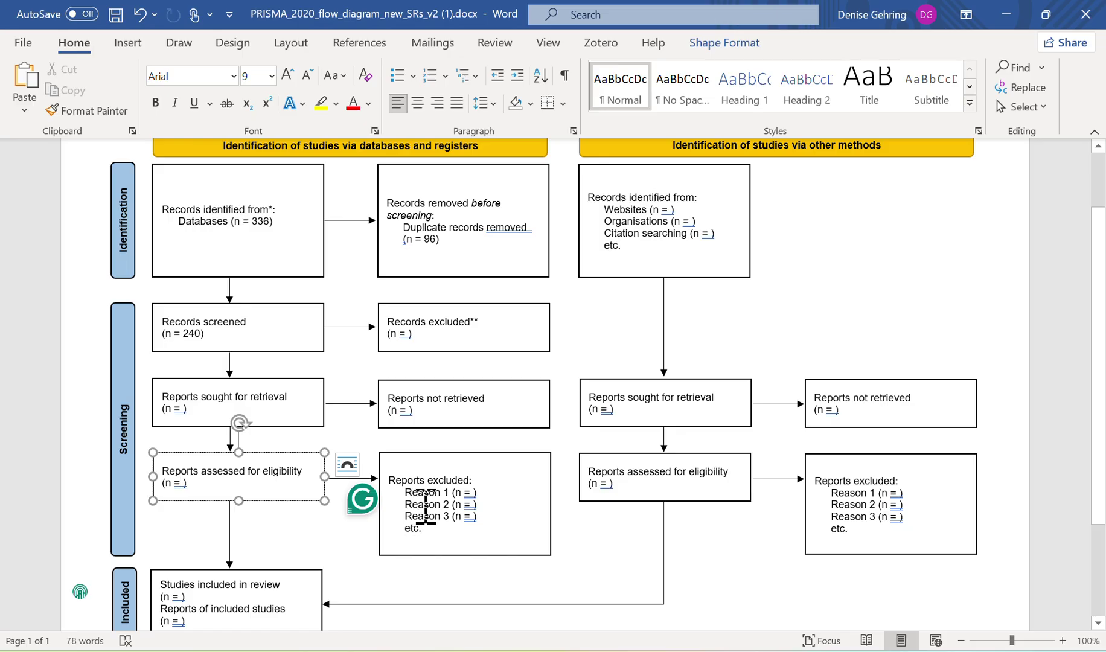
Step: Switch back to Zotero and create a subcollection named "Fulltext Include" inside Fulltext retrieved
mouse_move(336, 650)
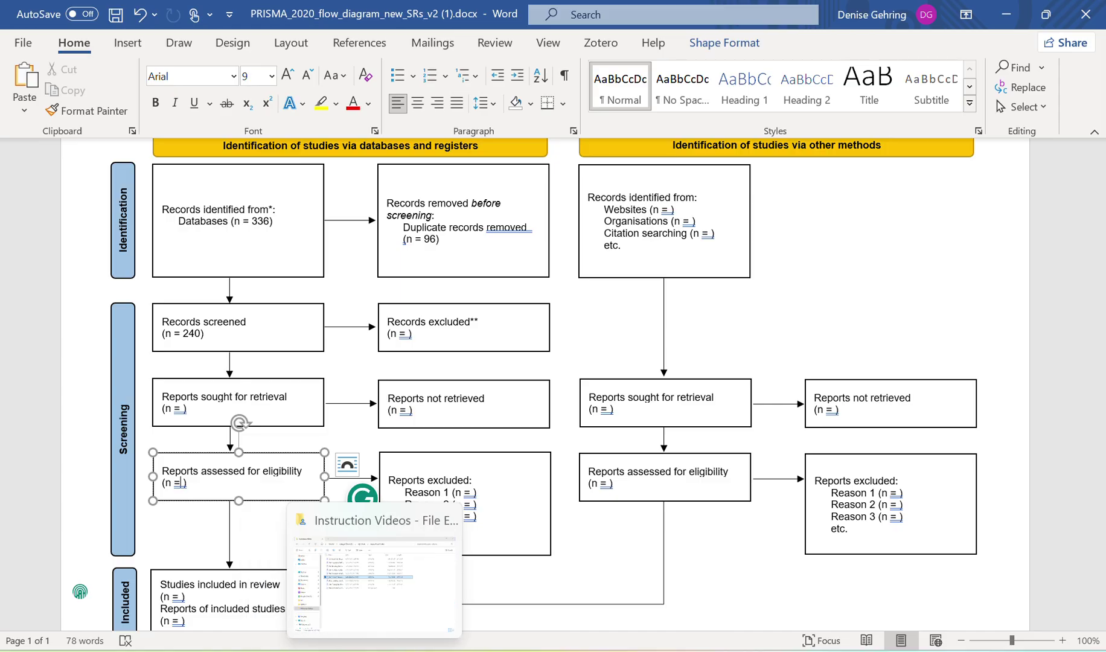
left_click(420, 639)
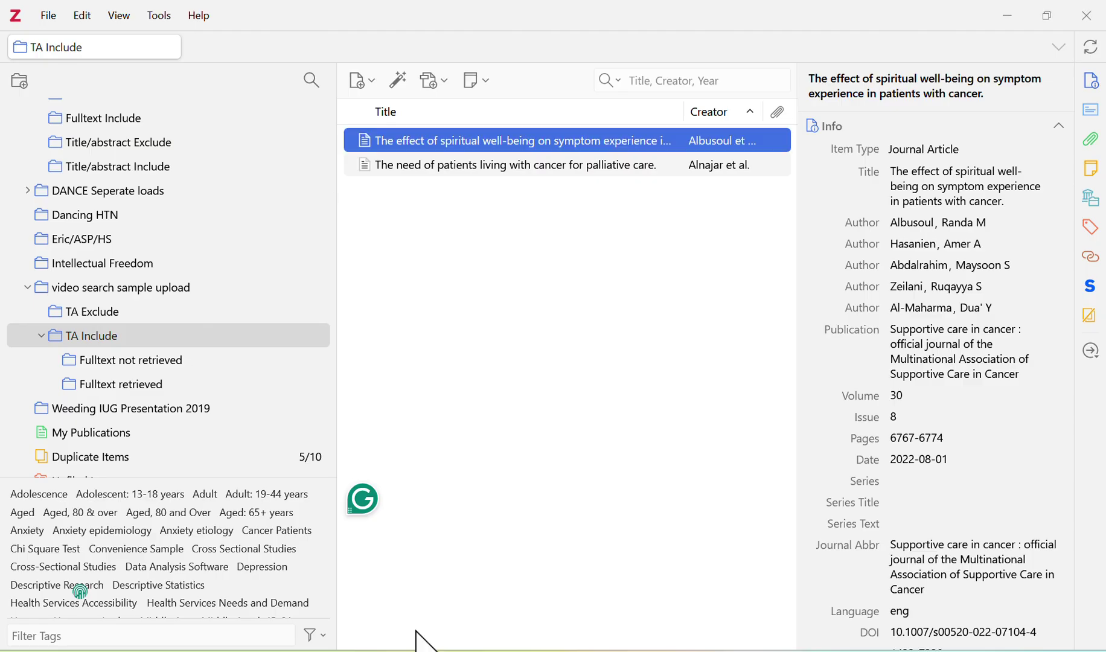
left_click(151, 385)
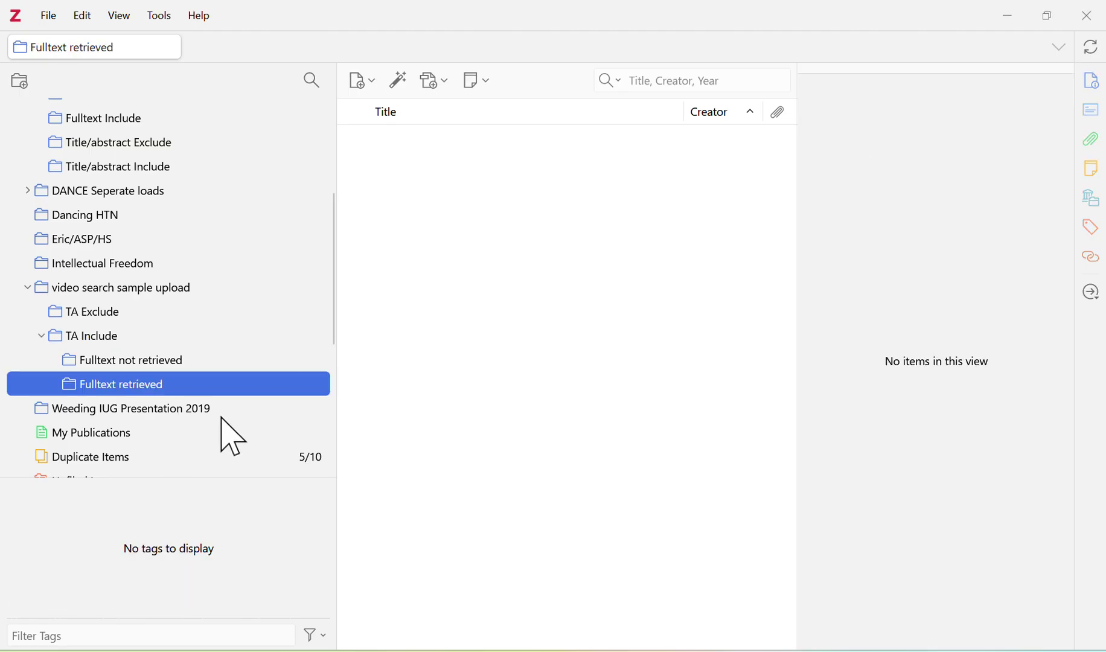
right_click(113, 385)
left_click(181, 406)
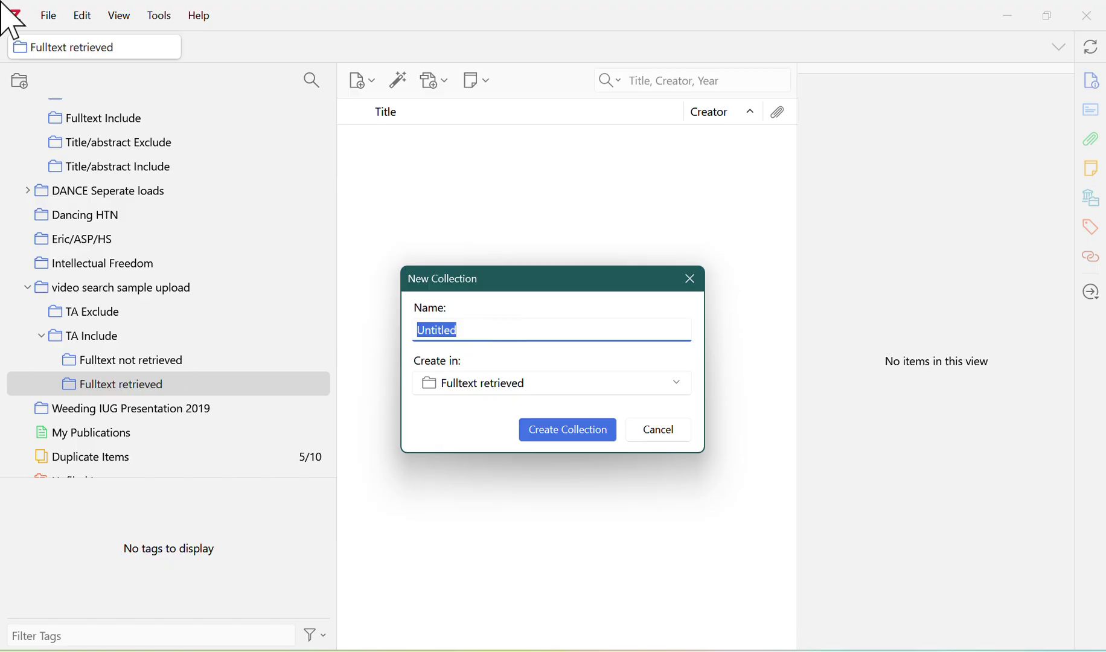
type("Fulltex")
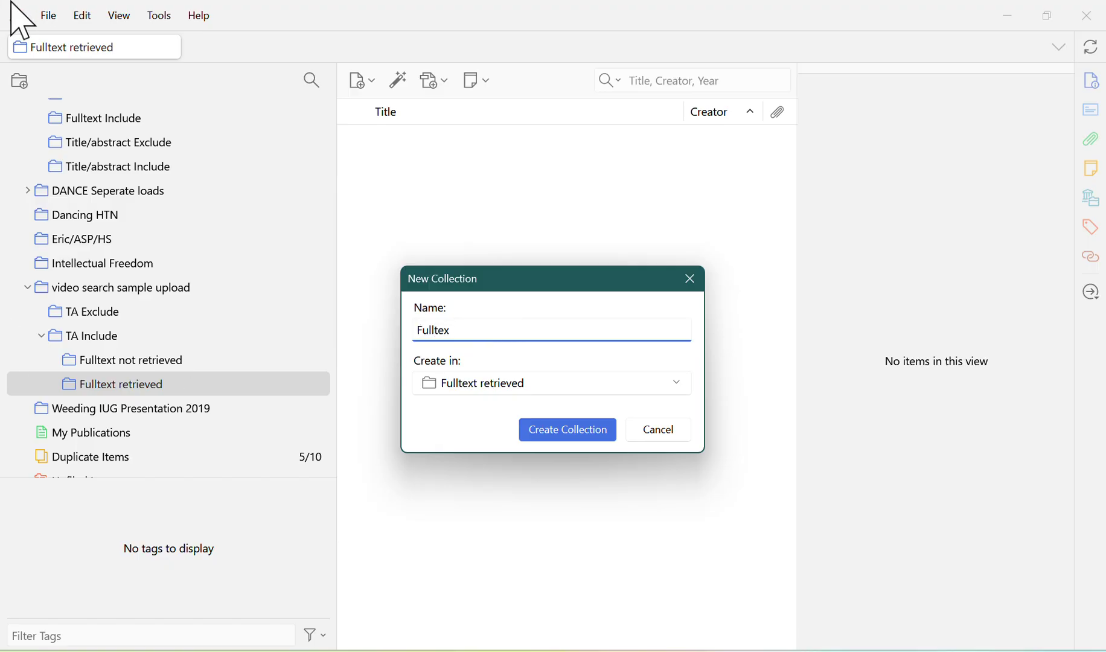
type("t Include")
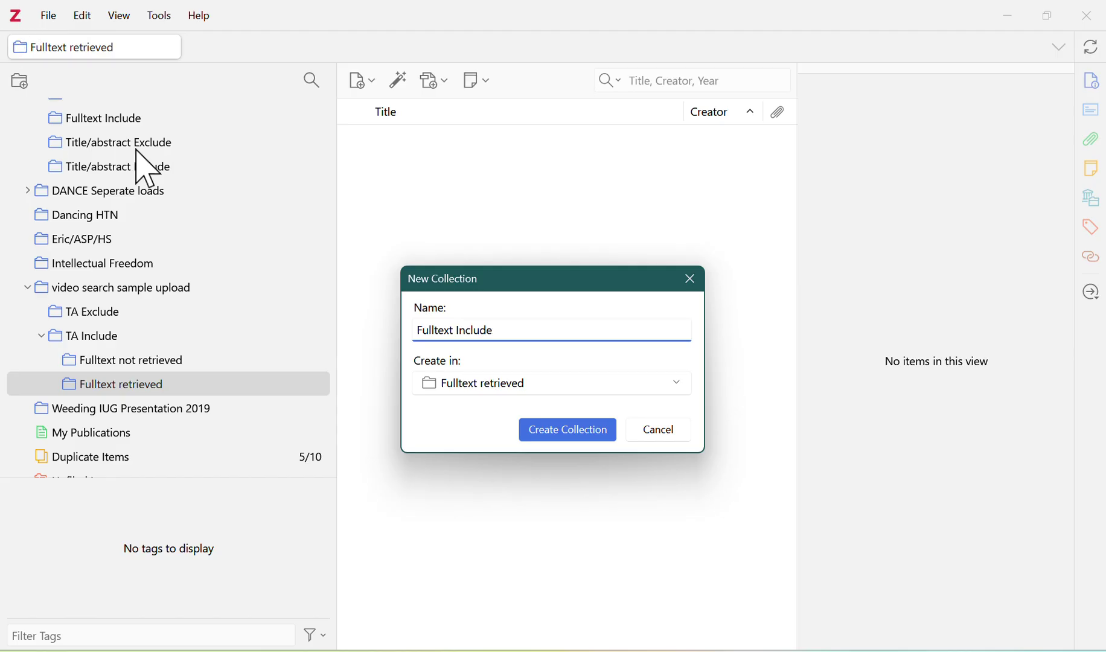
left_click(551, 434)
Step: Create a subcollection named "Fulltext Exclude" inside Fulltext retrieved
left_click(110, 391)
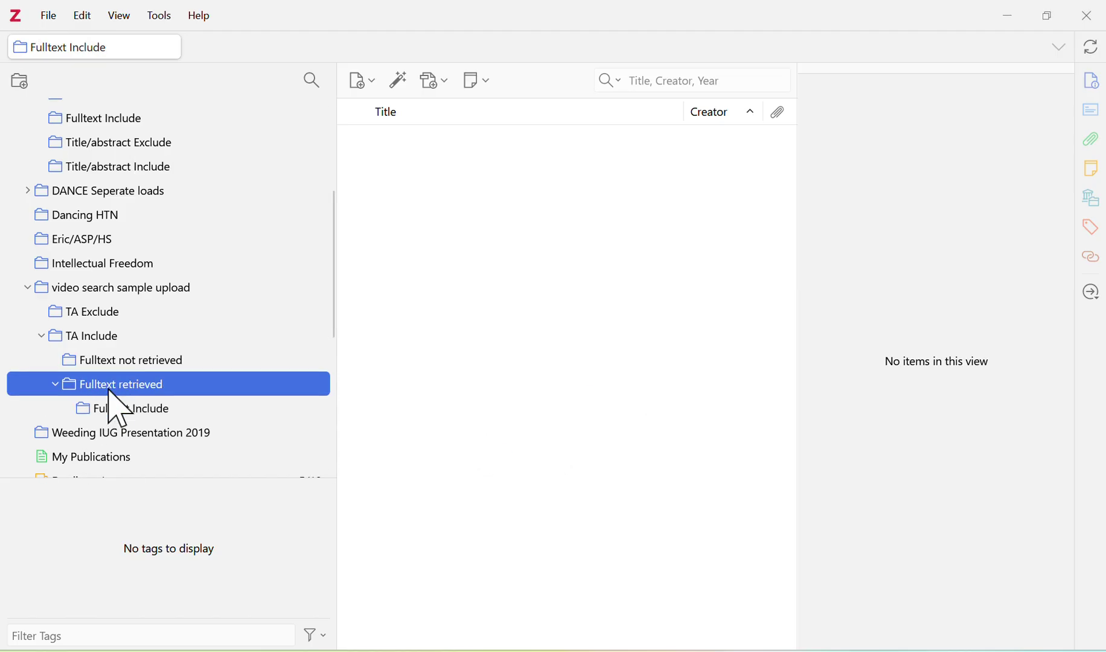
right_click(113, 391)
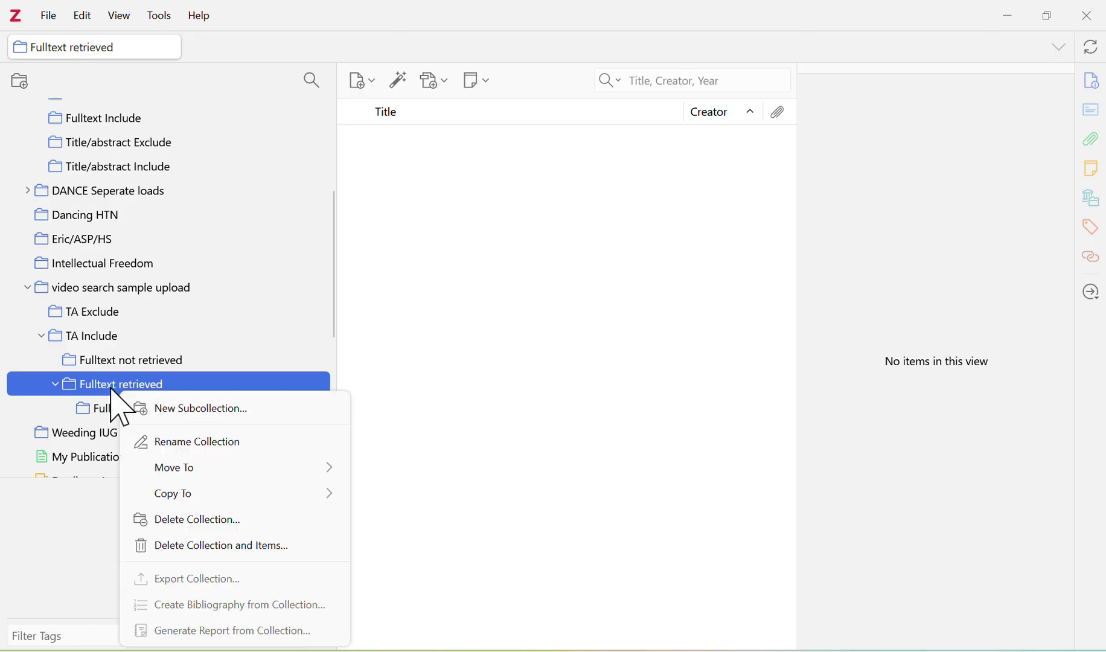
left_click(209, 410)
type("Fulltext Exclude")
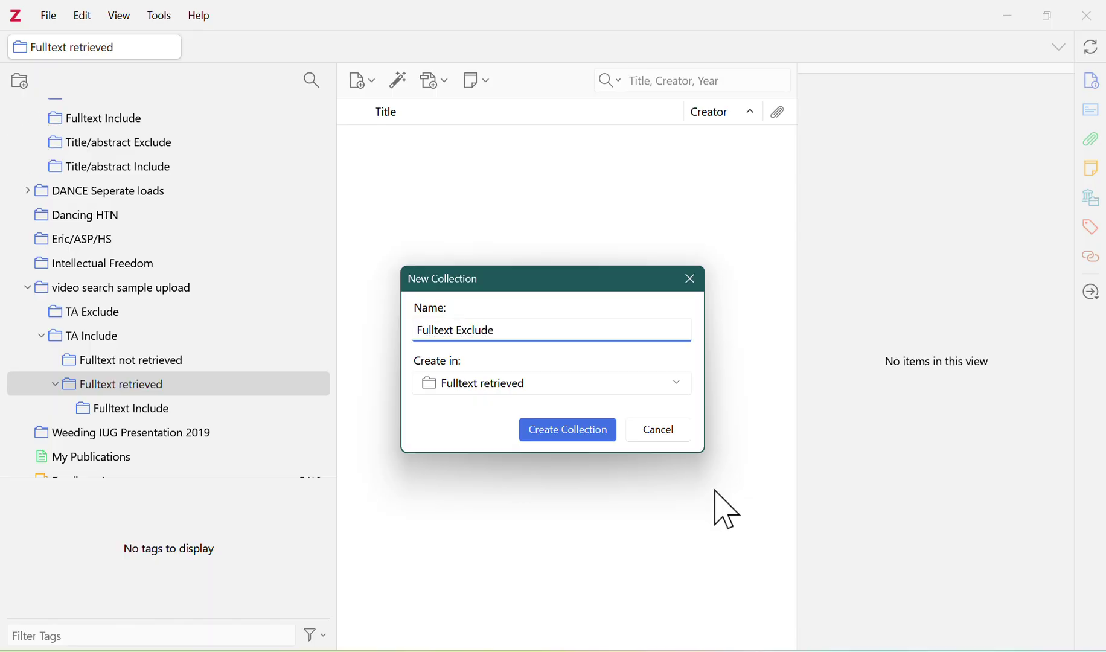
left_click(585, 435)
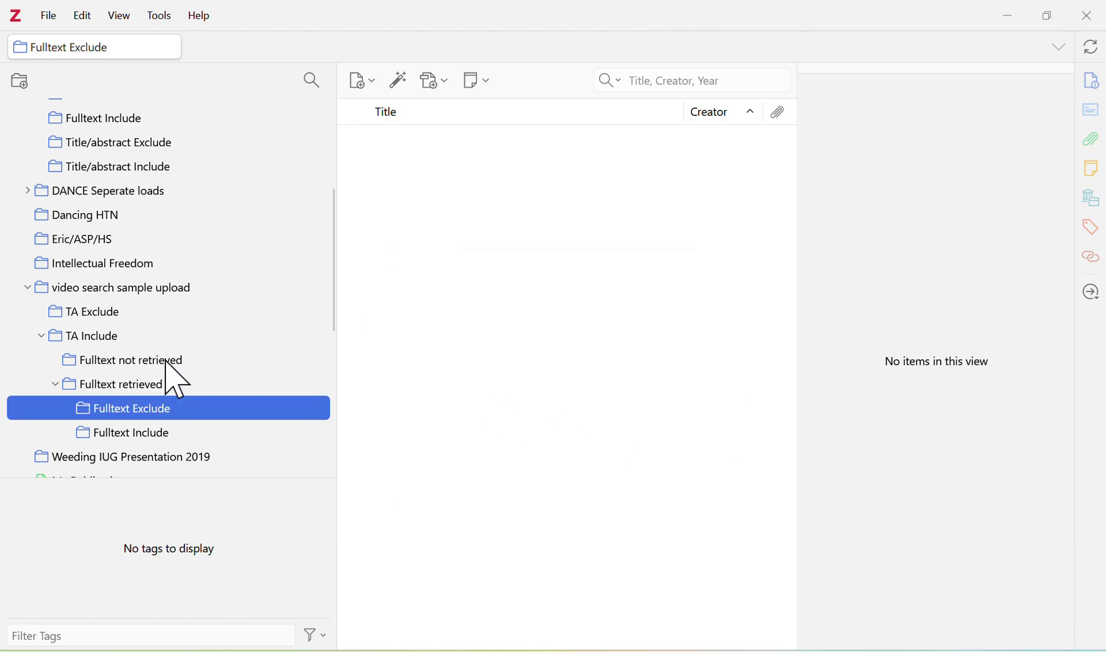
Step: Create an exclusion-reason subcollection named "Wrong Population" inside Fulltext Exclude
right_click(192, 409)
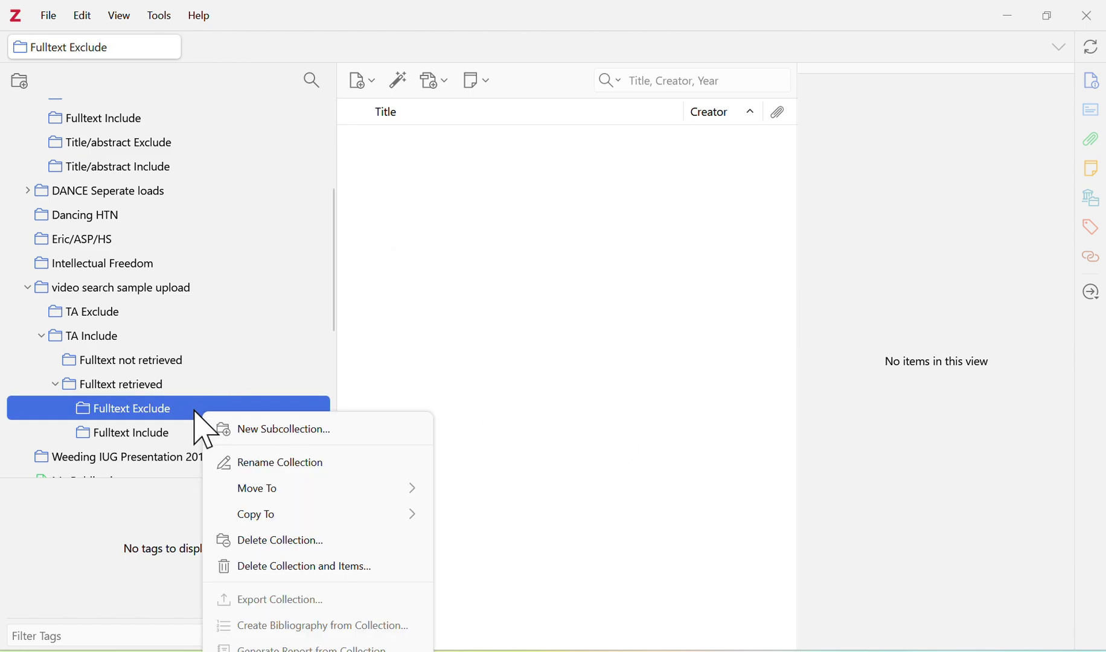
left_click(282, 429)
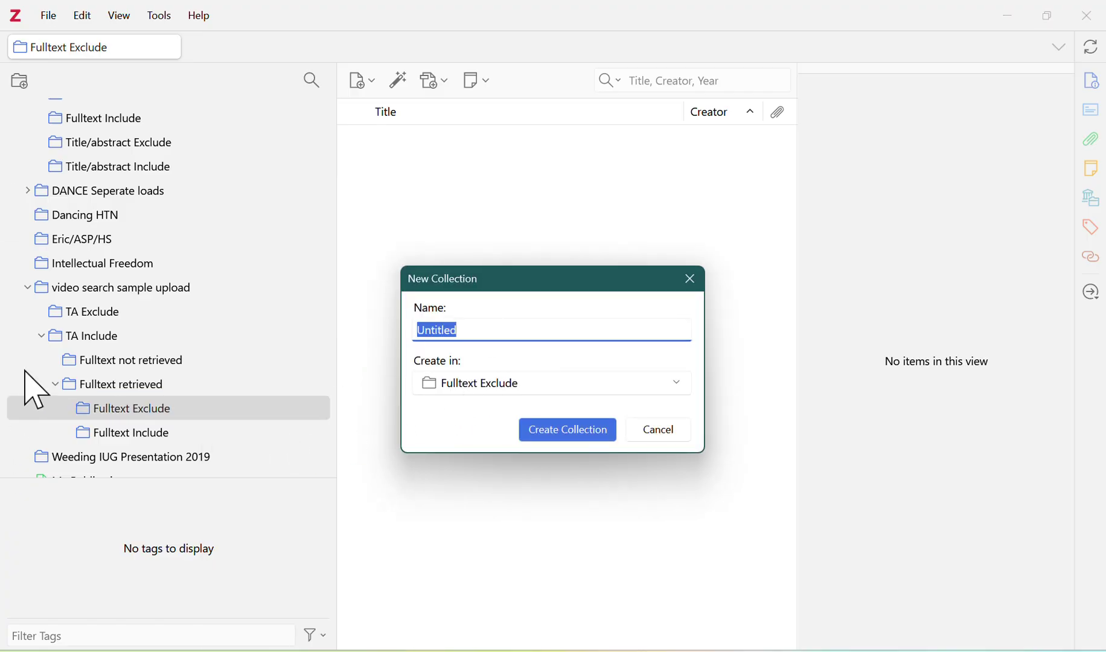
type("W")
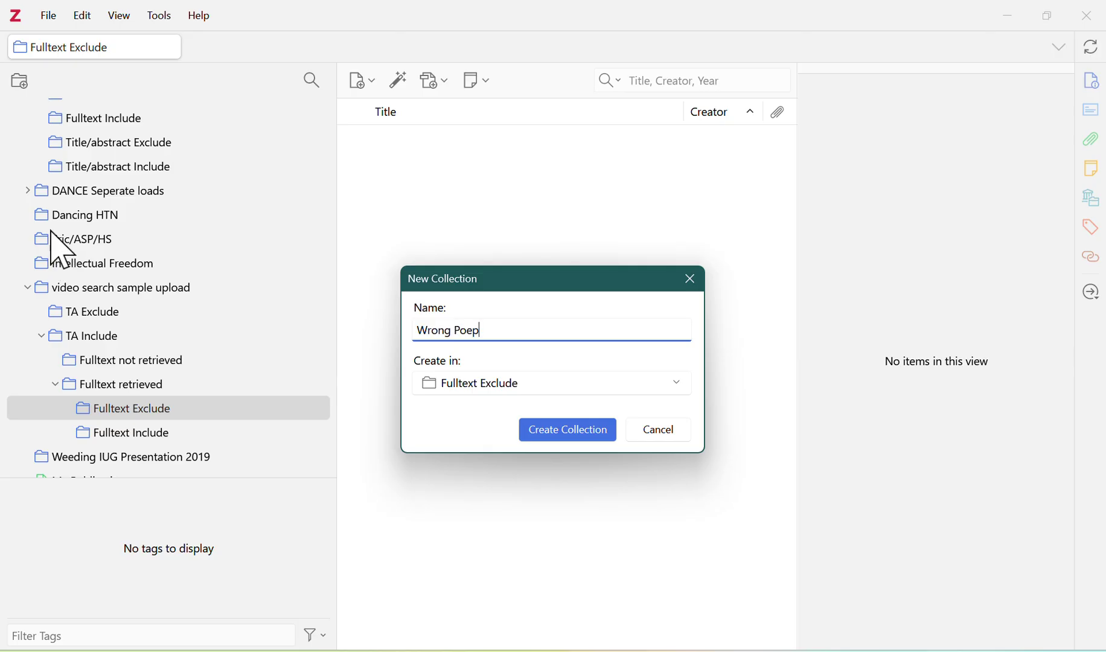
type("rong Popul")
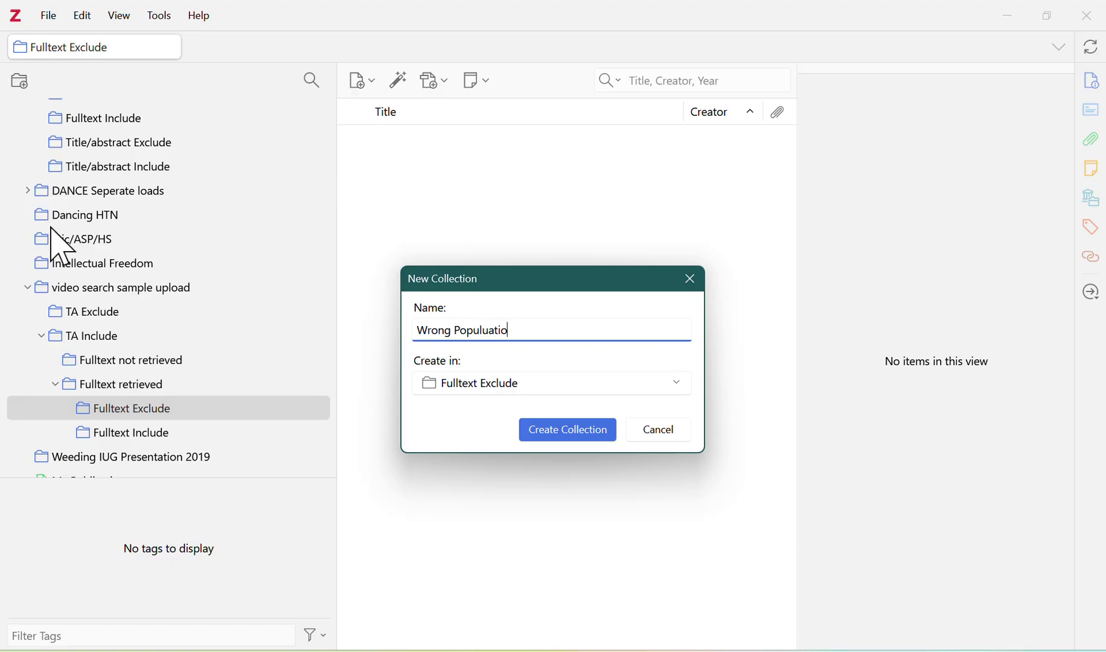
type("ation")
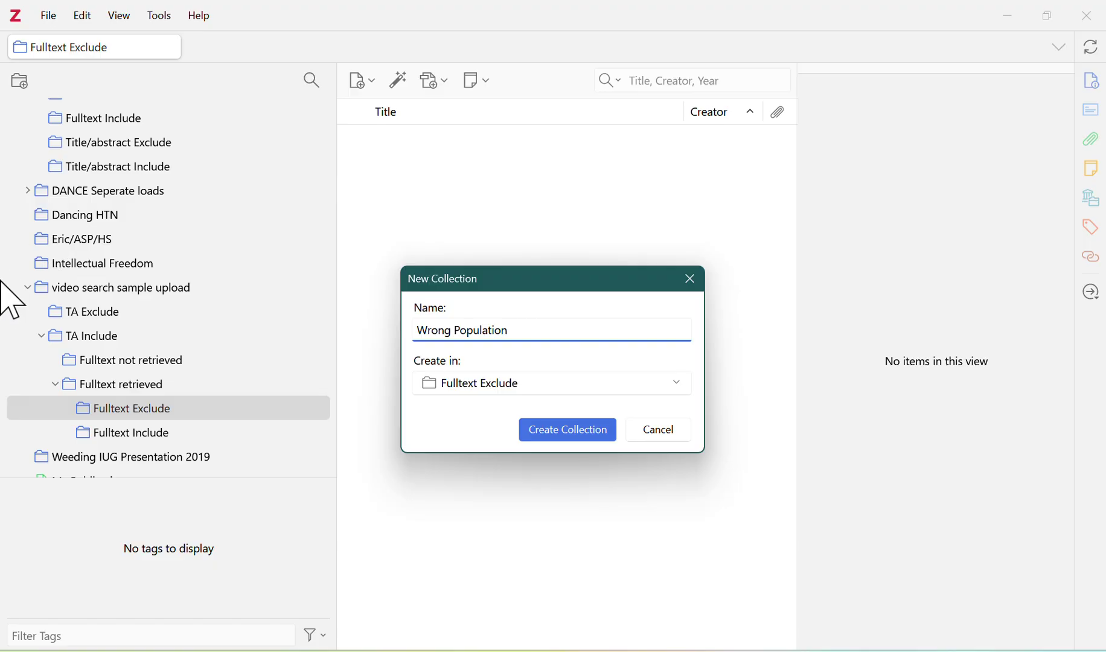
left_click(546, 430)
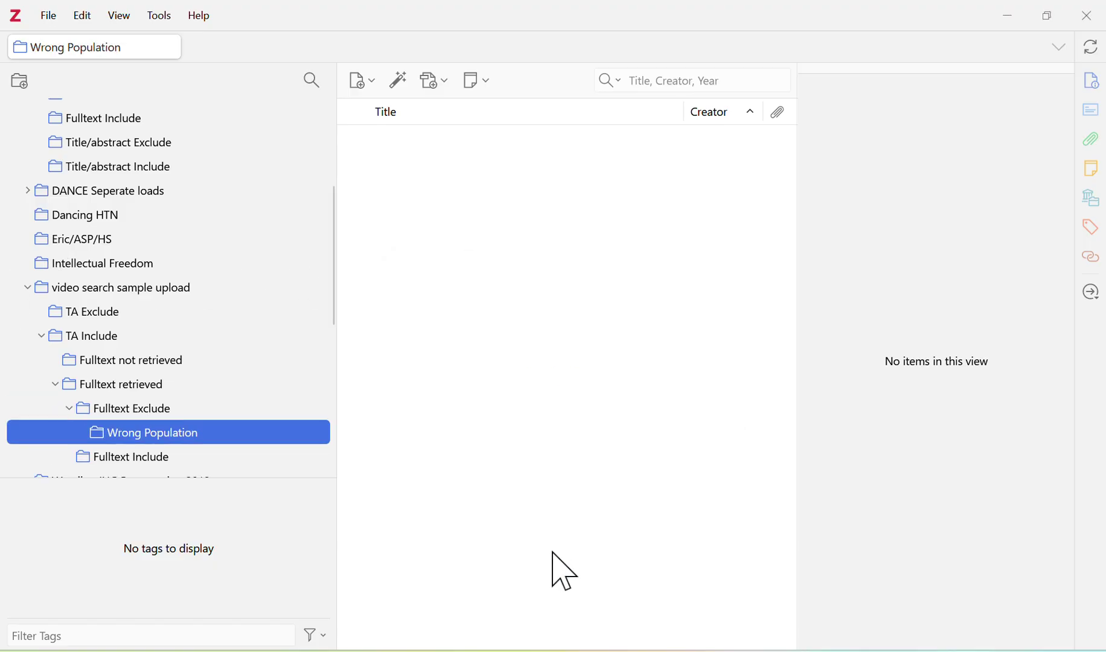
Step: Create an exclusion-reason subcollection named "Wrong Intervention" inside Fulltext Exclude
right_click(151, 409)
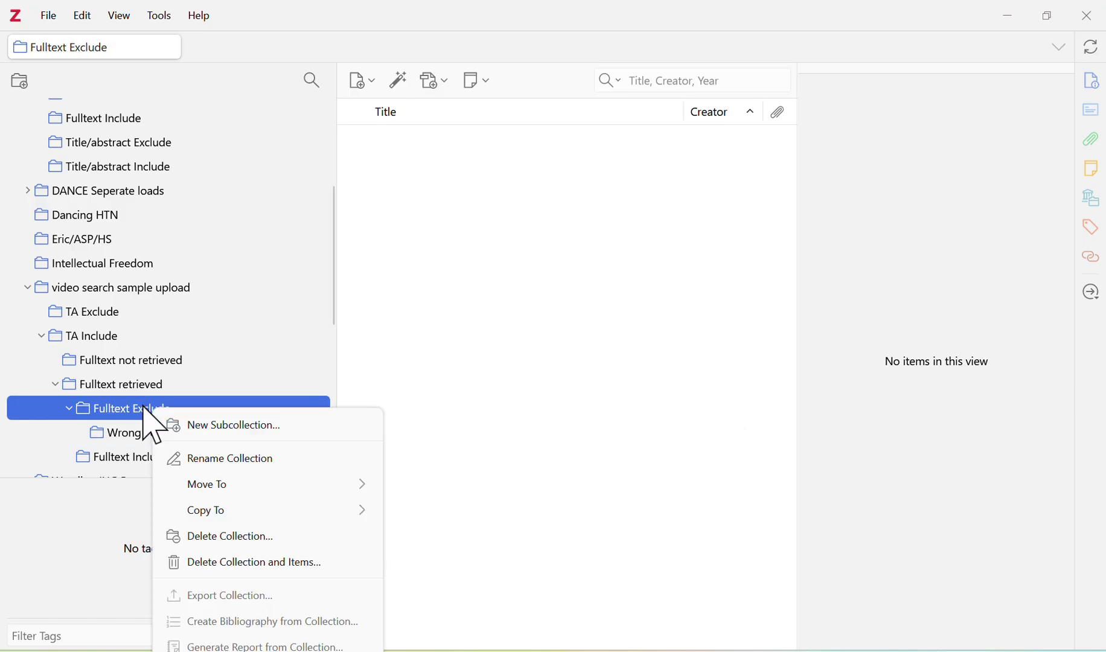
left_click(236, 430)
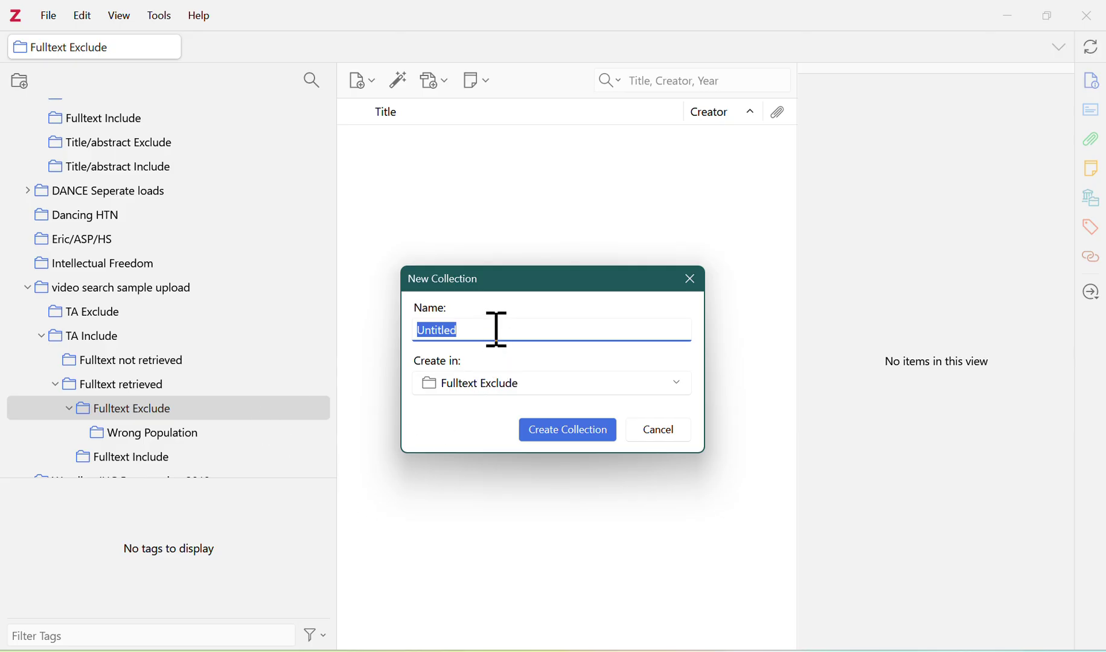
type("Wrong Intervention")
left_click(589, 433)
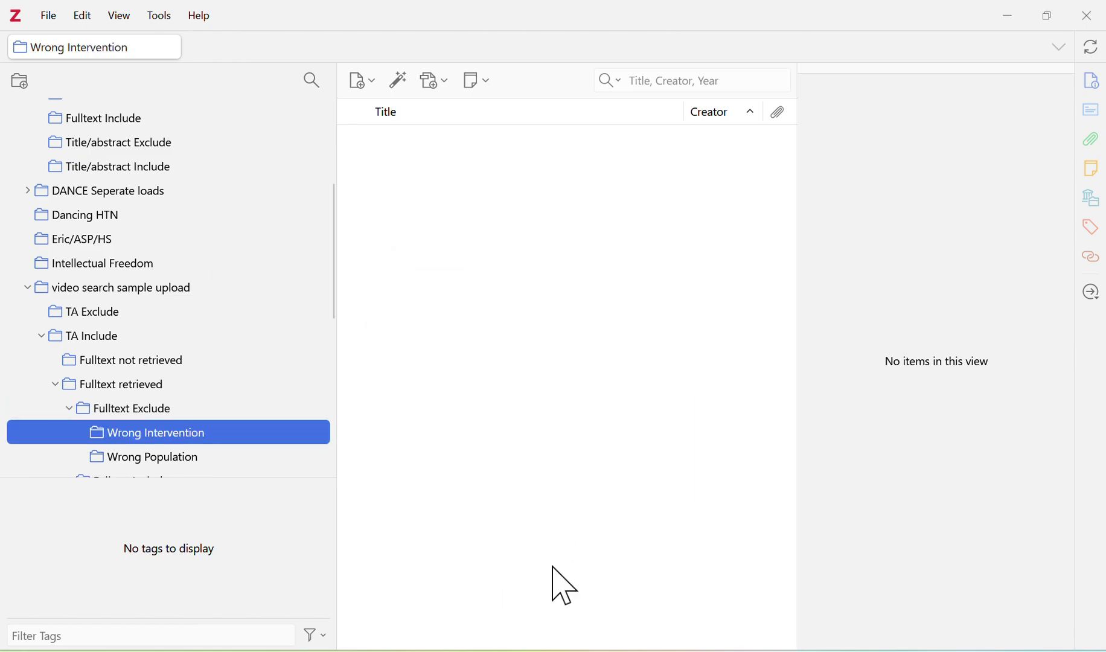
Step: Create an exclusion-reason subcollection named "Wrong Disease" inside Fulltext Exclude, consulting the search query in the Google Docs document for the reason
right_click(164, 414)
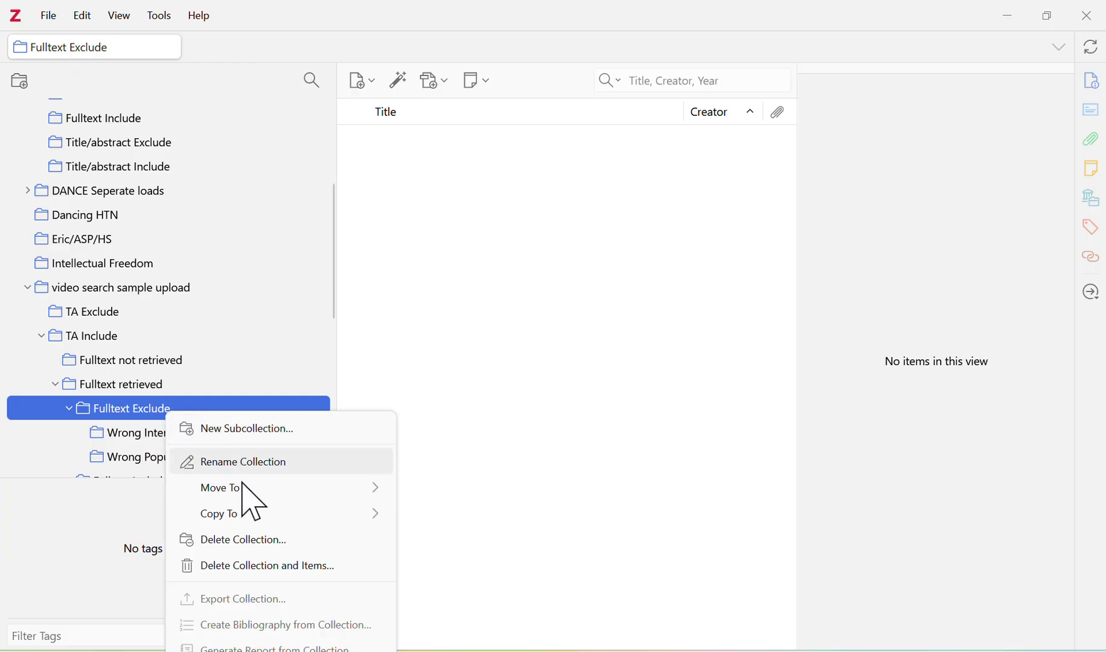
left_click(247, 430)
type("Wrong")
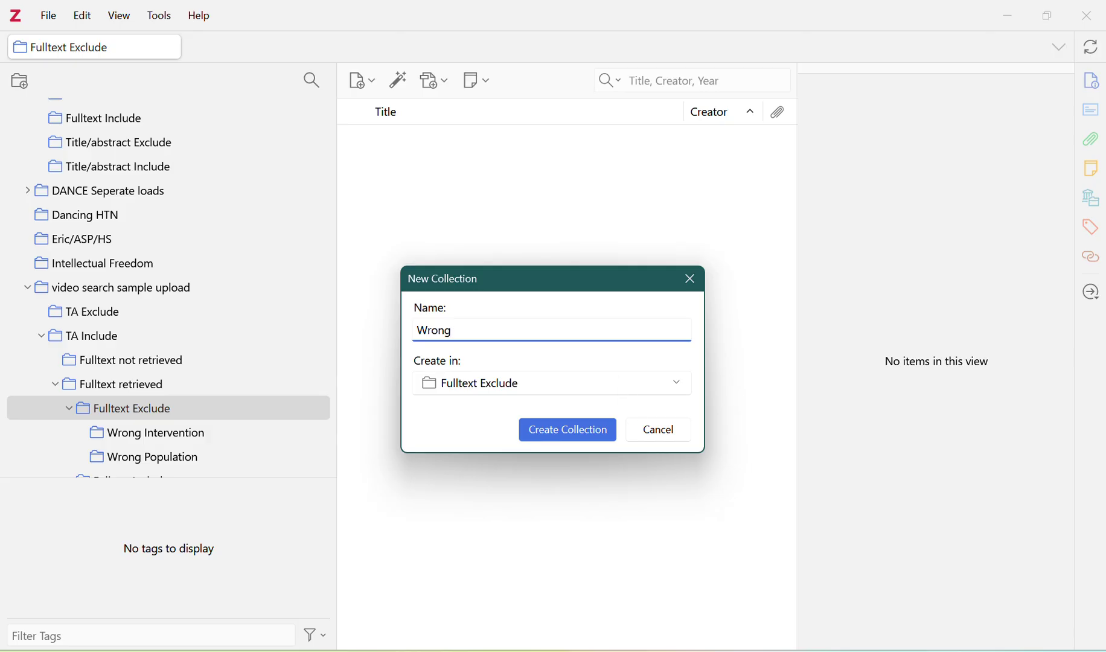
left_click(335, 577)
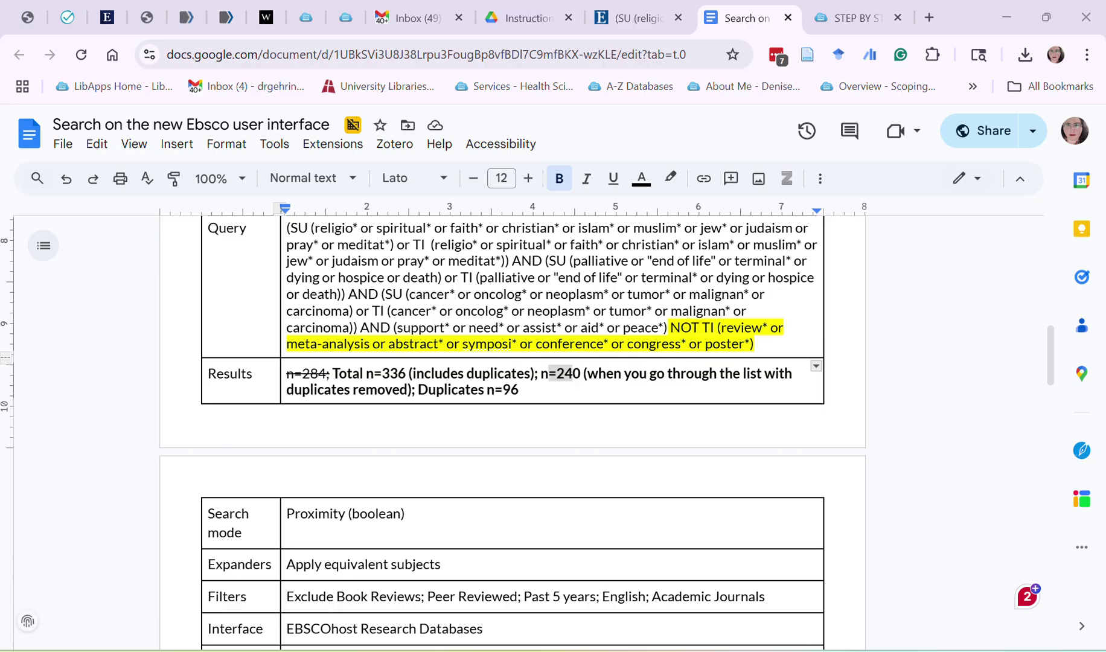
scroll(632, 481, "up", 7)
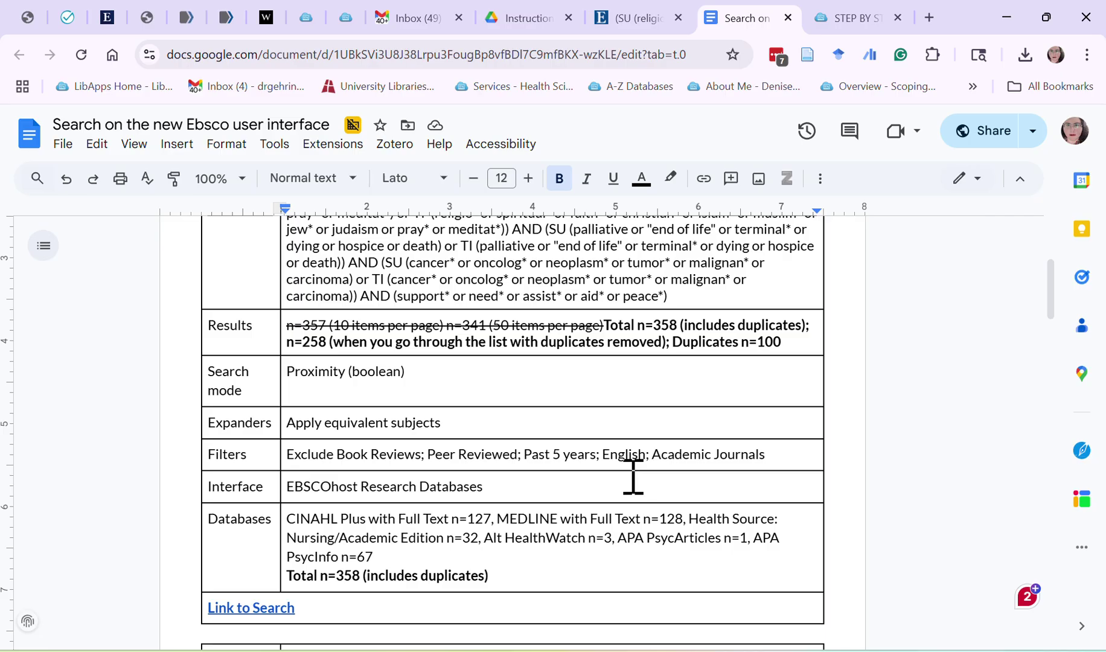
scroll(632, 469, "down", 5)
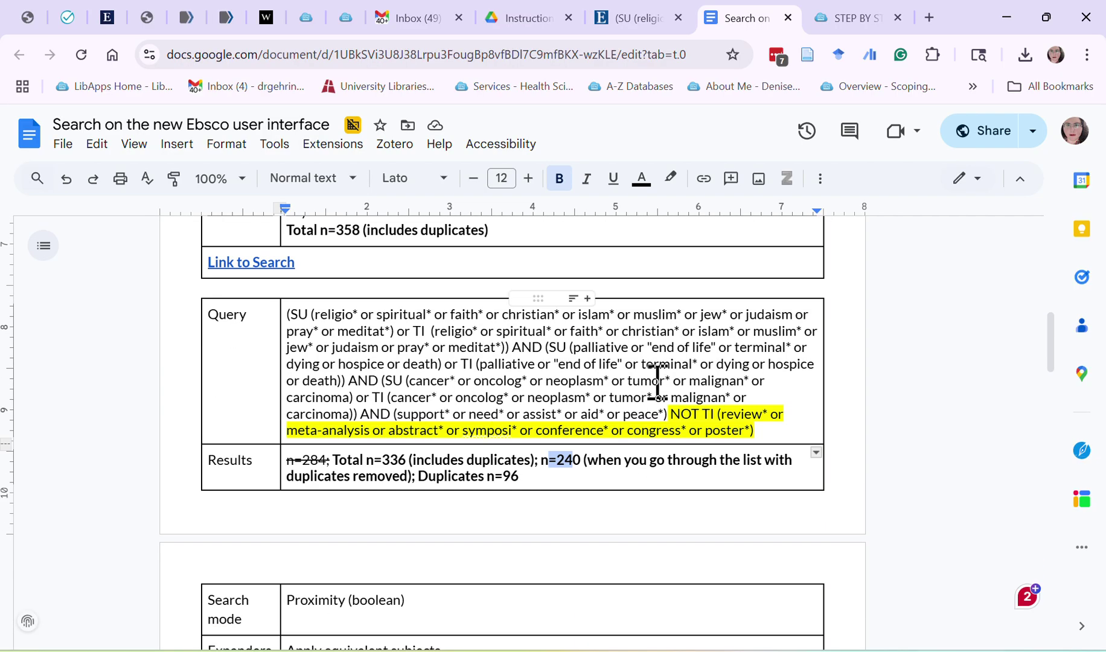
key("alt+Tab")
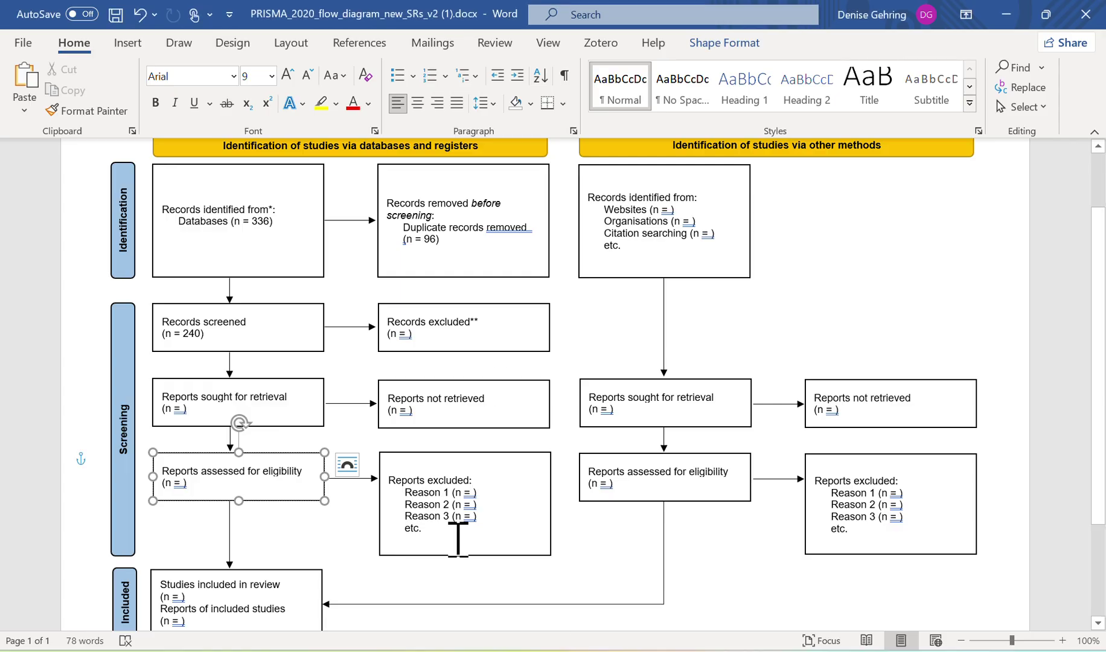
key("alt+Tab")
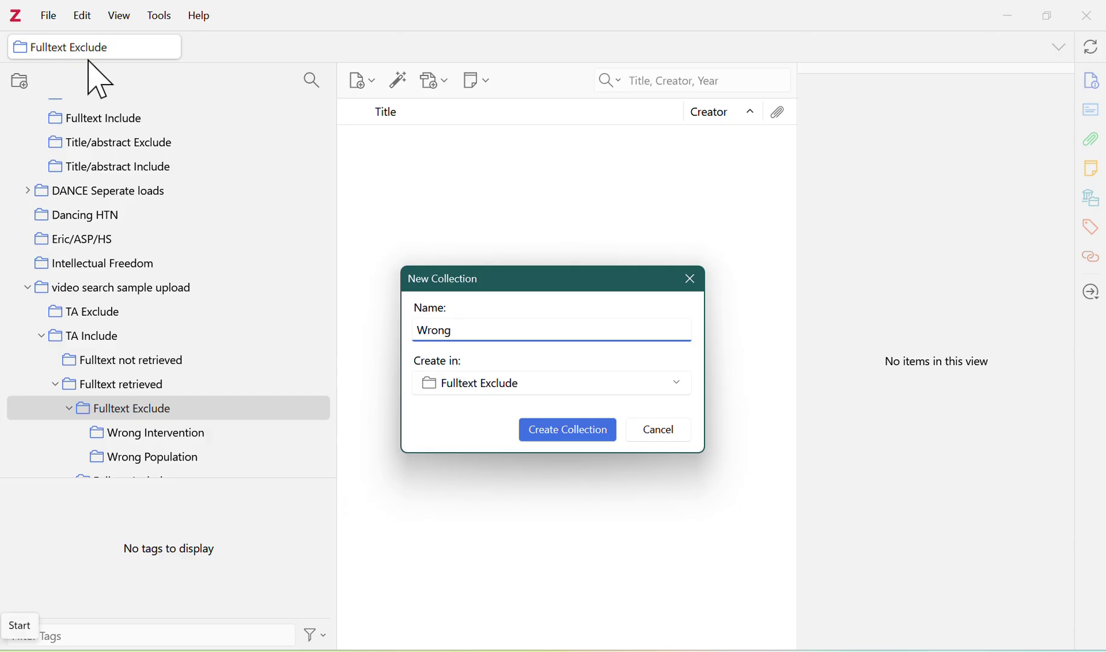
type("Disease")
left_click(567, 443)
scroll(277, 398, "down", 3)
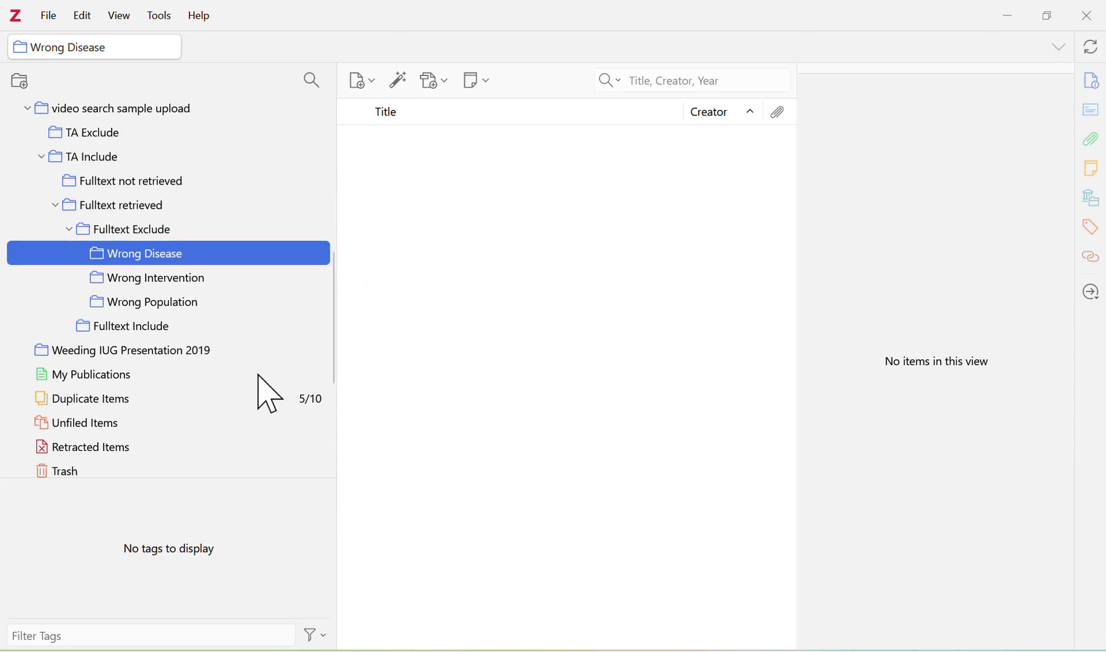
Step: Review the Fulltext Exclude collection, its exclusion-reason subcollections, and the Fulltext Include collection
left_click(145, 228)
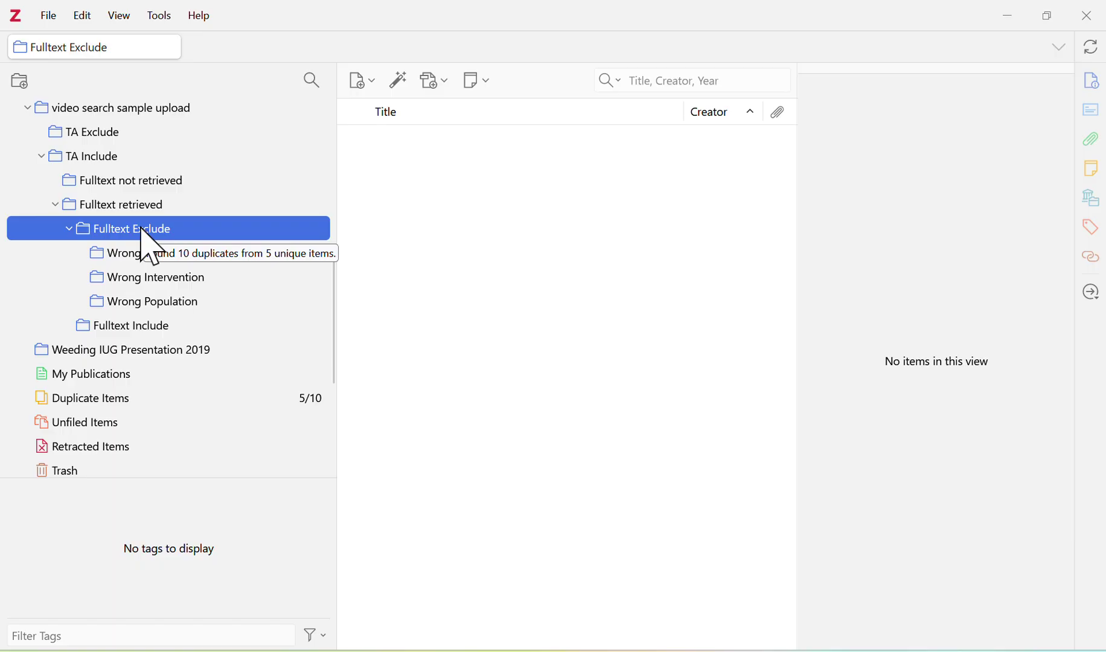
left_click(193, 305)
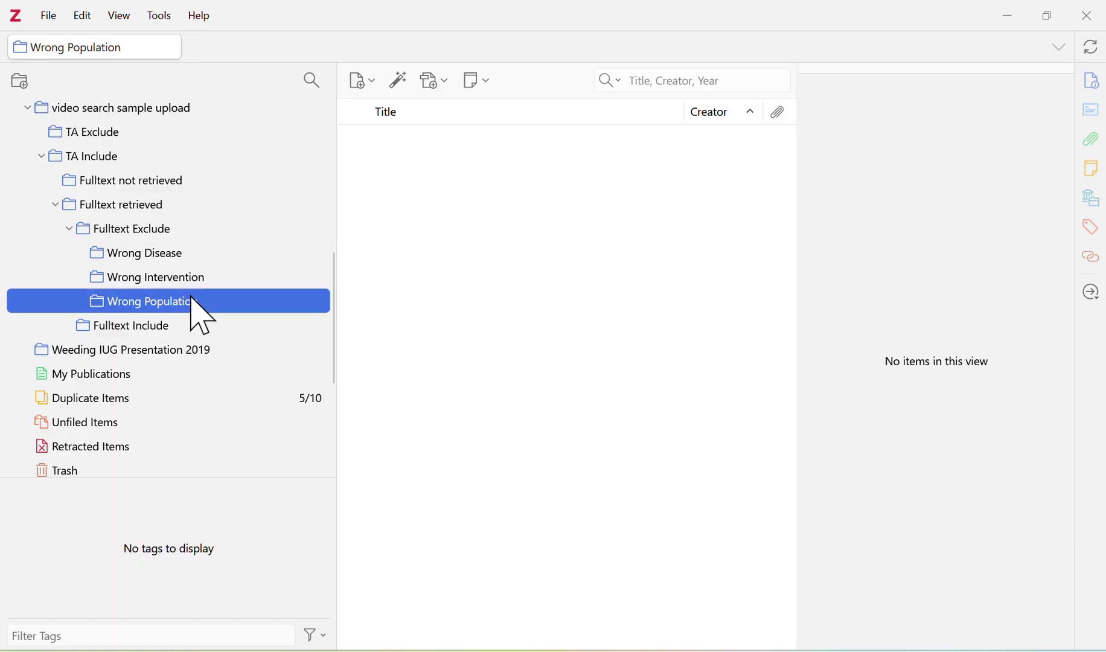
left_click(173, 254)
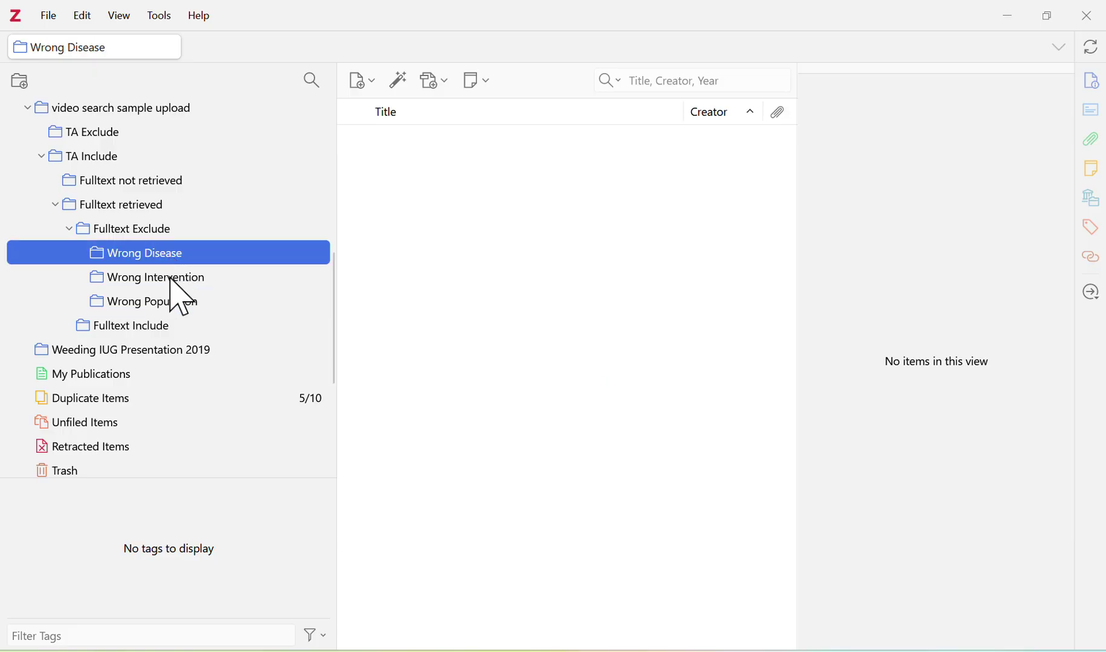
left_click(169, 275)
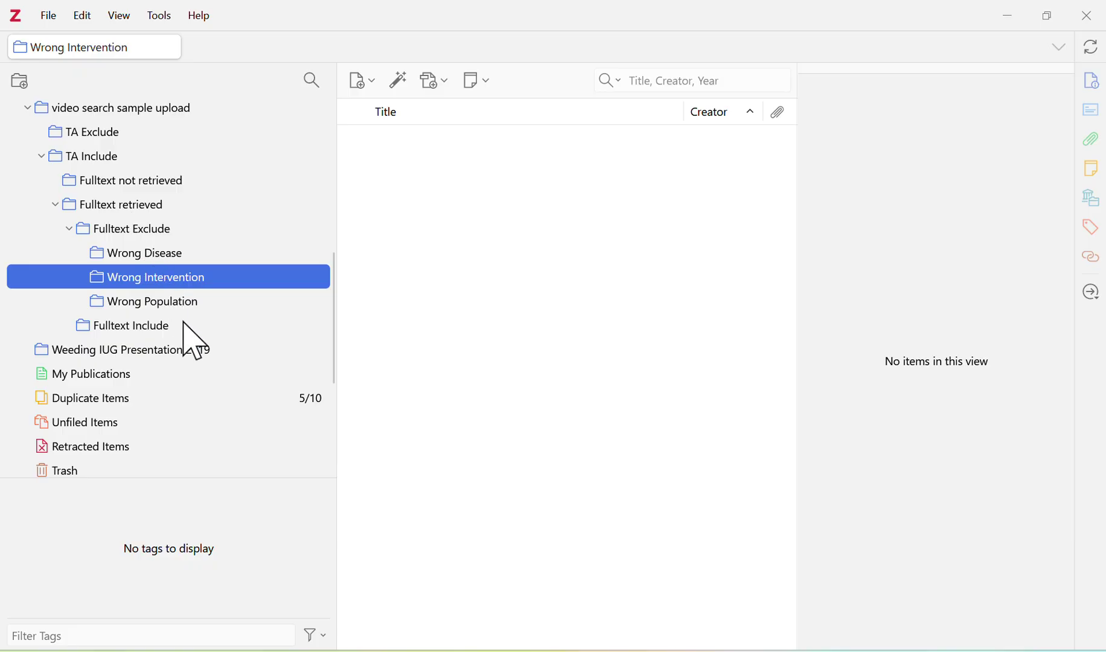
left_click(137, 228)
left_click(159, 327)
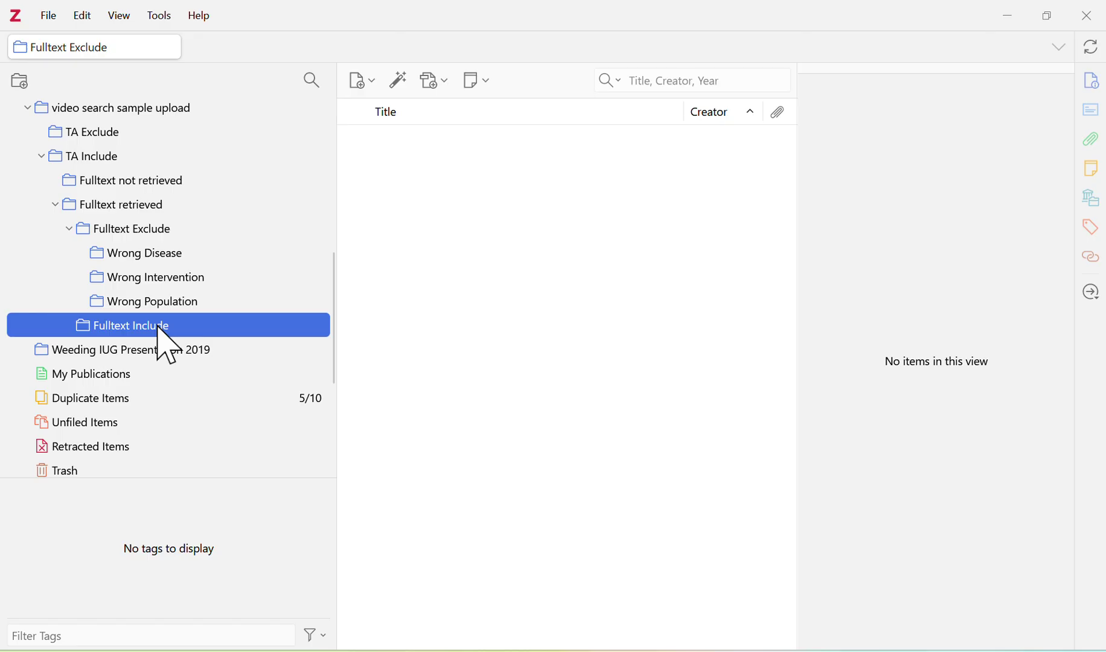
left_click(158, 253)
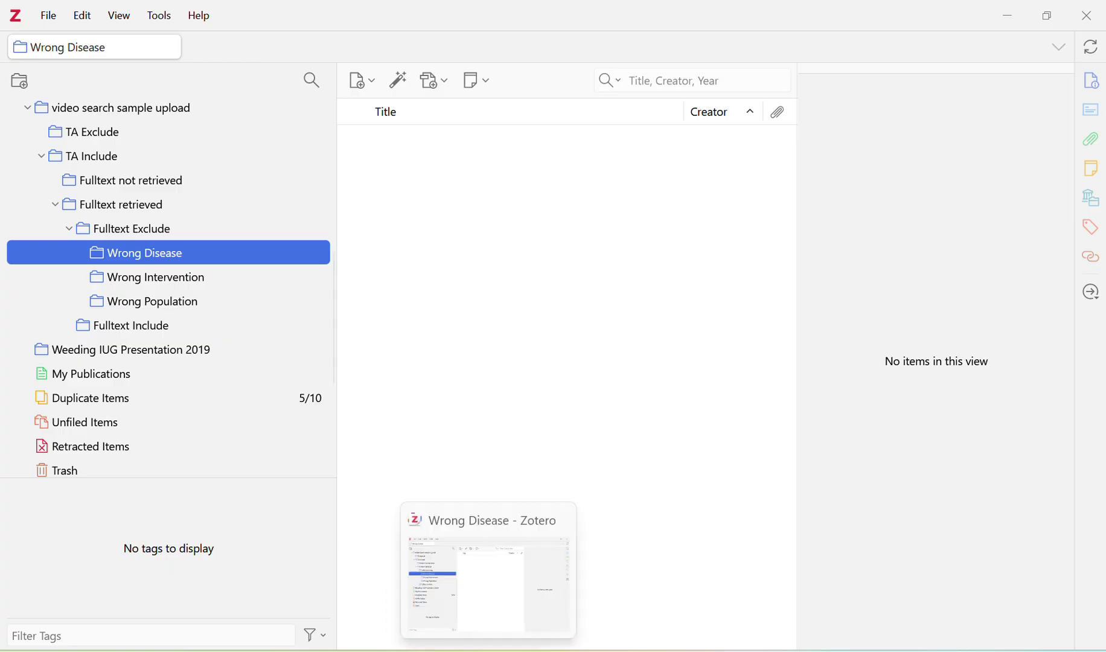
Step: Switch to the PRISMA diagram in Word and replace "Reason 1" with "Wrong Disease" in the databases-side Reports excluded box
left_click(368, 650)
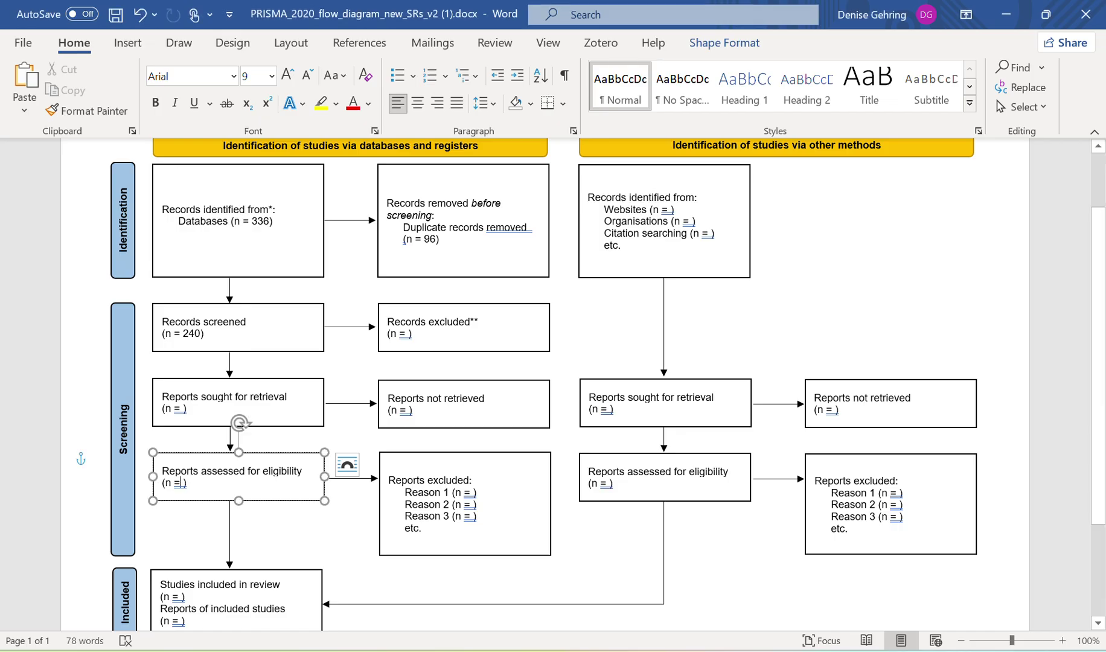
left_click(475, 499)
left_click_drag(450, 493, 408, 494)
type("Wrong DIsi")
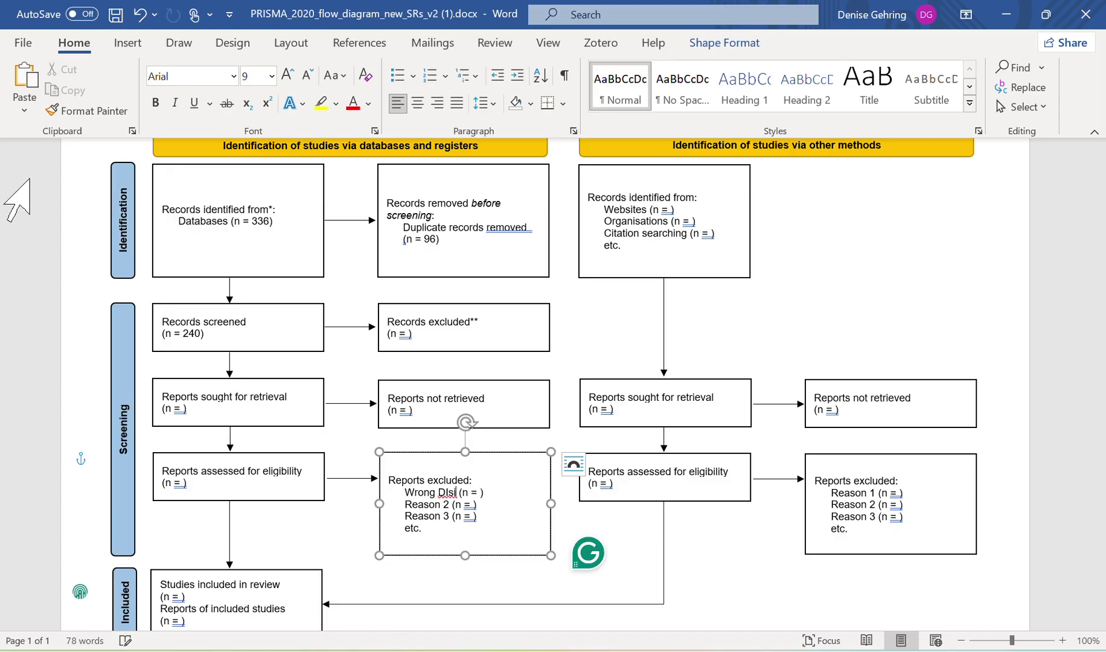
key("BackSpace")
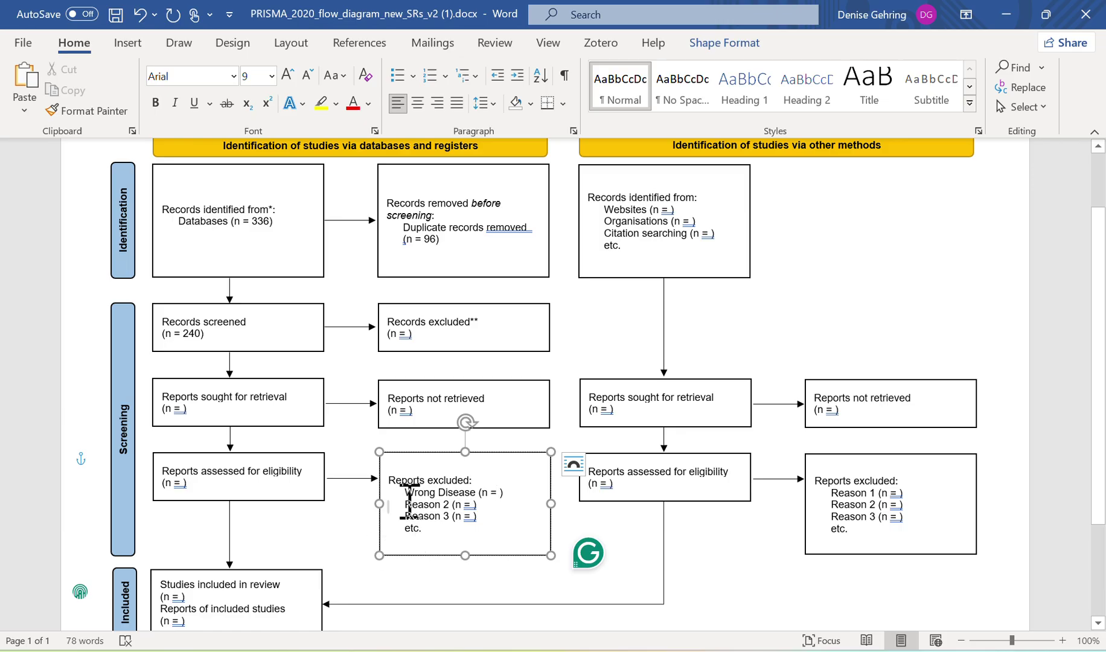
Step: Replace "Reason 2" with "Wrong Intervention" in the databases-side Reports excluded box
left_click_drag(408, 504, 443, 507)
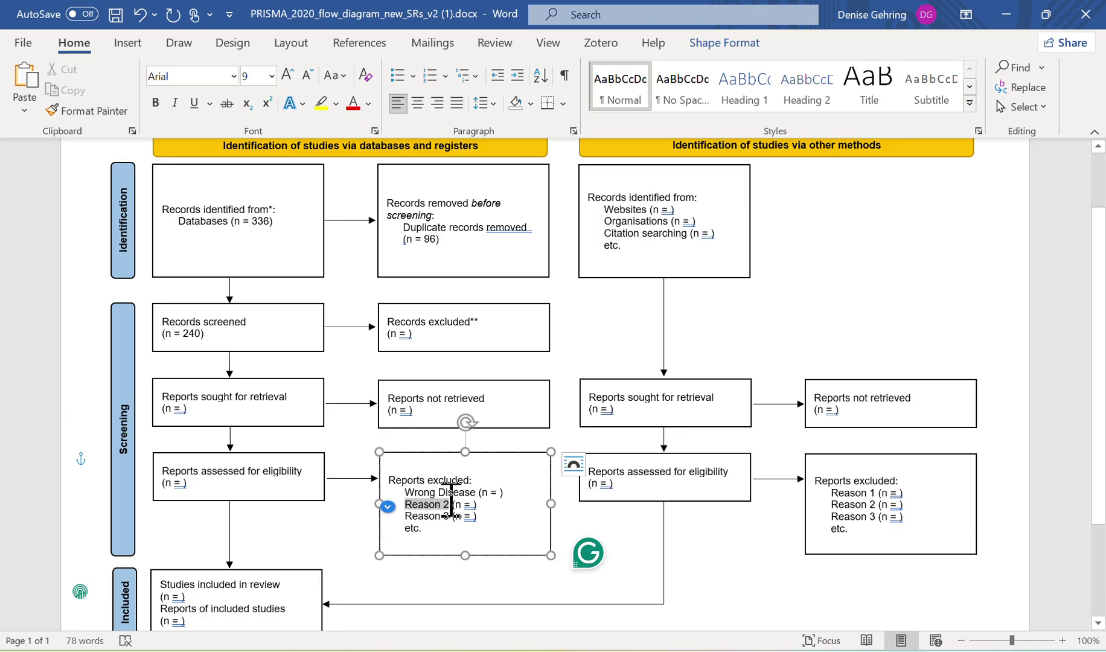
type("Wrong")
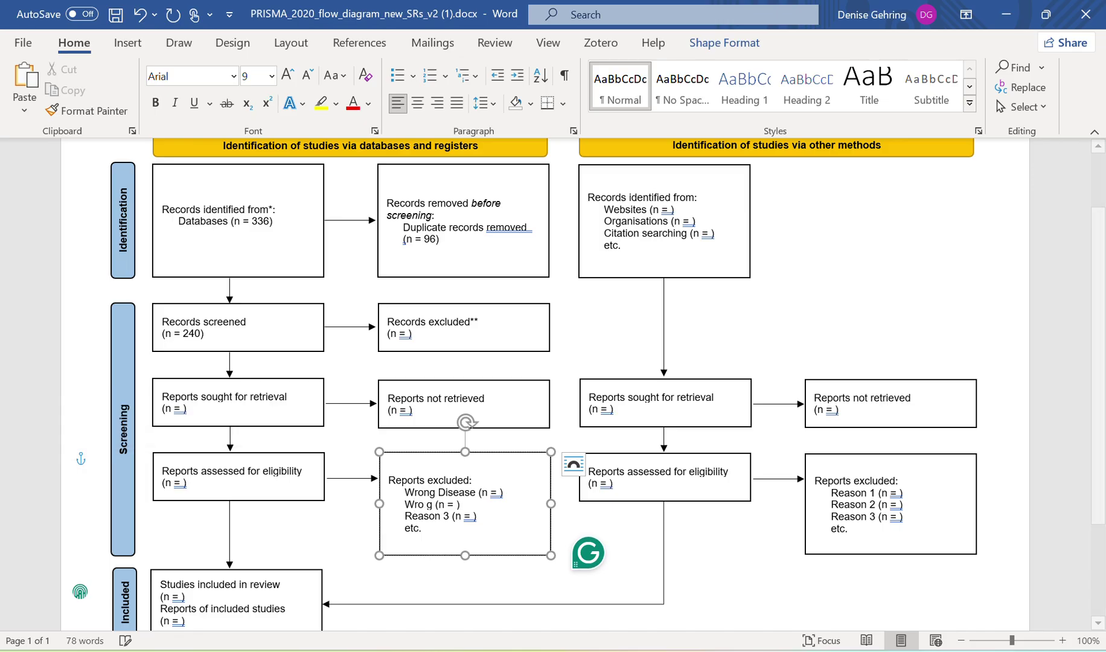
key("BackSpace")
type("g Intervention")
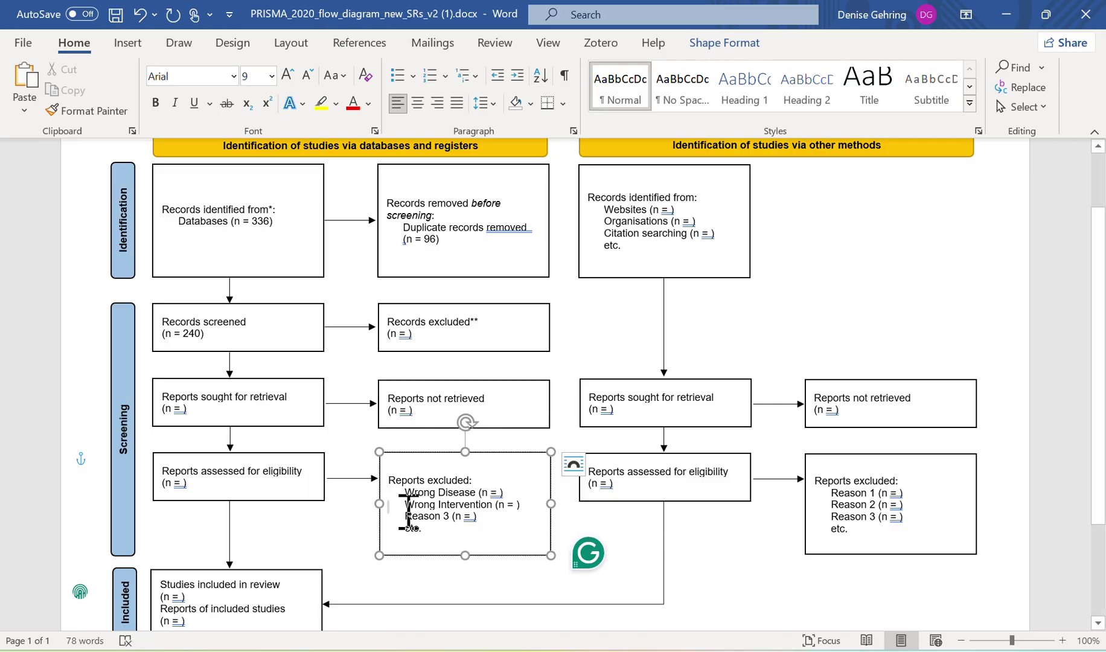
Step: Replace "Reason 3" with "Wrong" in the same Reports excluded box, keeping the line's indentation
left_click_drag(406, 504, 424, 514)
left_click_drag(443, 518, 431, 516)
key("BackSpace")
key("BackSpace")
key("BackSpace")
key("BackSpace")
key("BackSpace")
key("BackSpace")
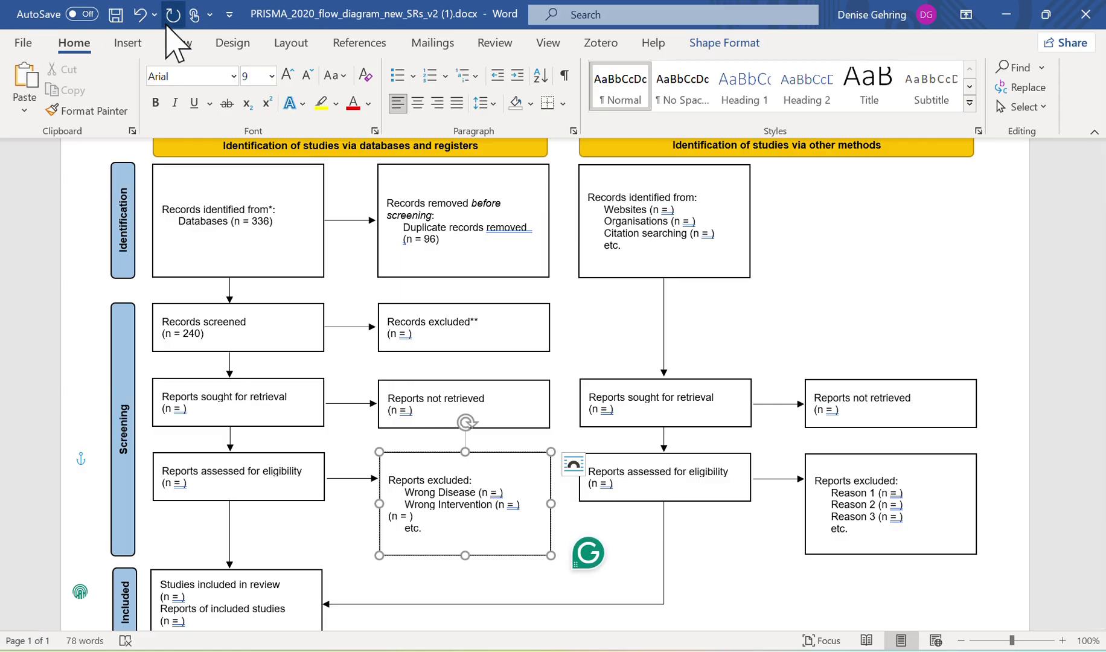
left_click(143, 25)
type("Wrong")
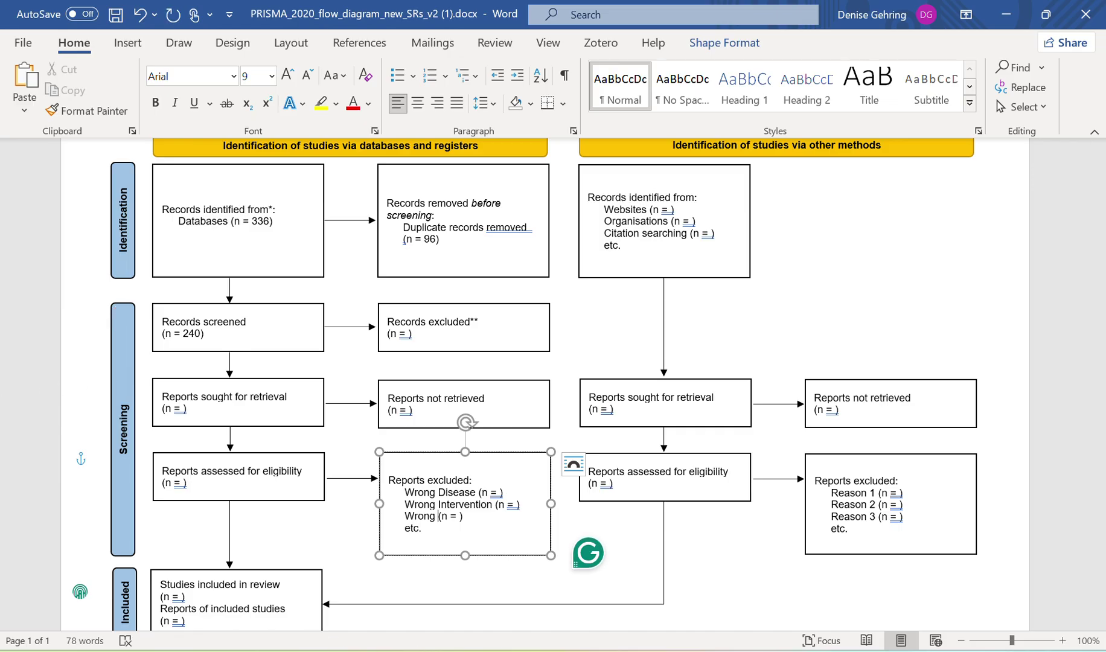
Step: Switch to Zotero and create an exclusion-reason subcollection named "Wrong Type of Article" inside Fulltext Exclude
key("alt+Tab")
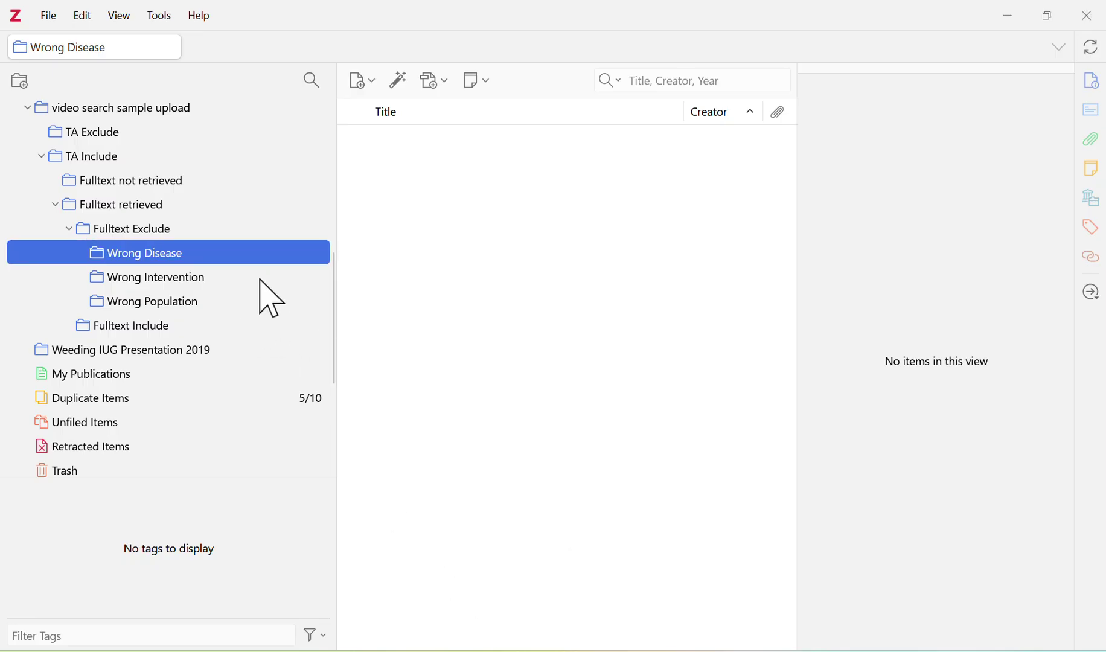
right_click(154, 236)
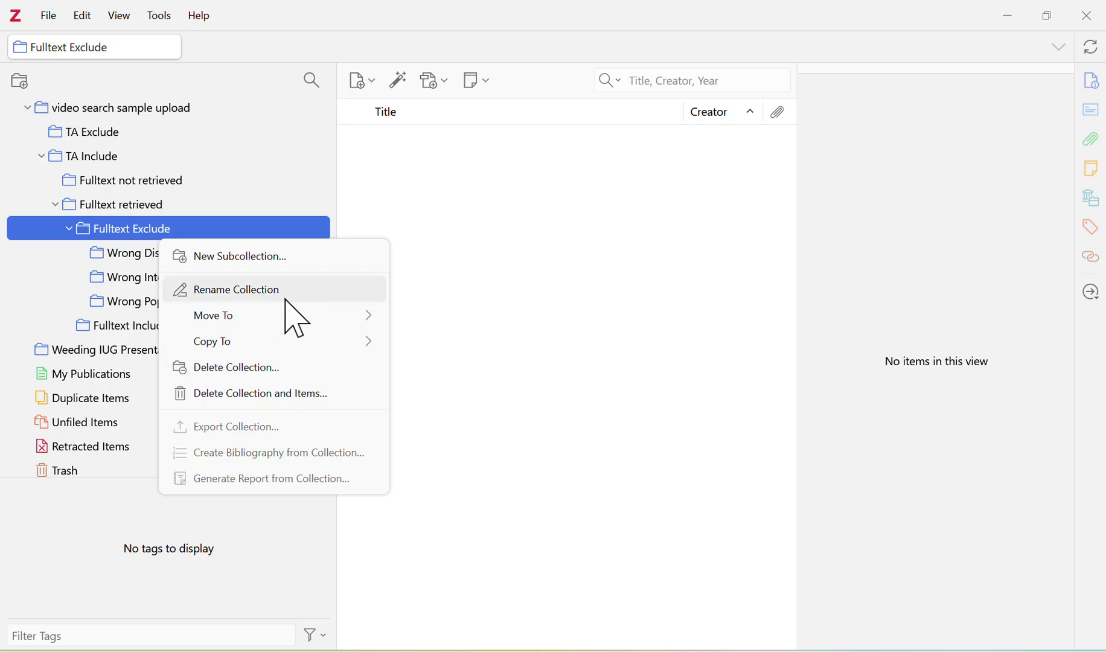
left_click(276, 262)
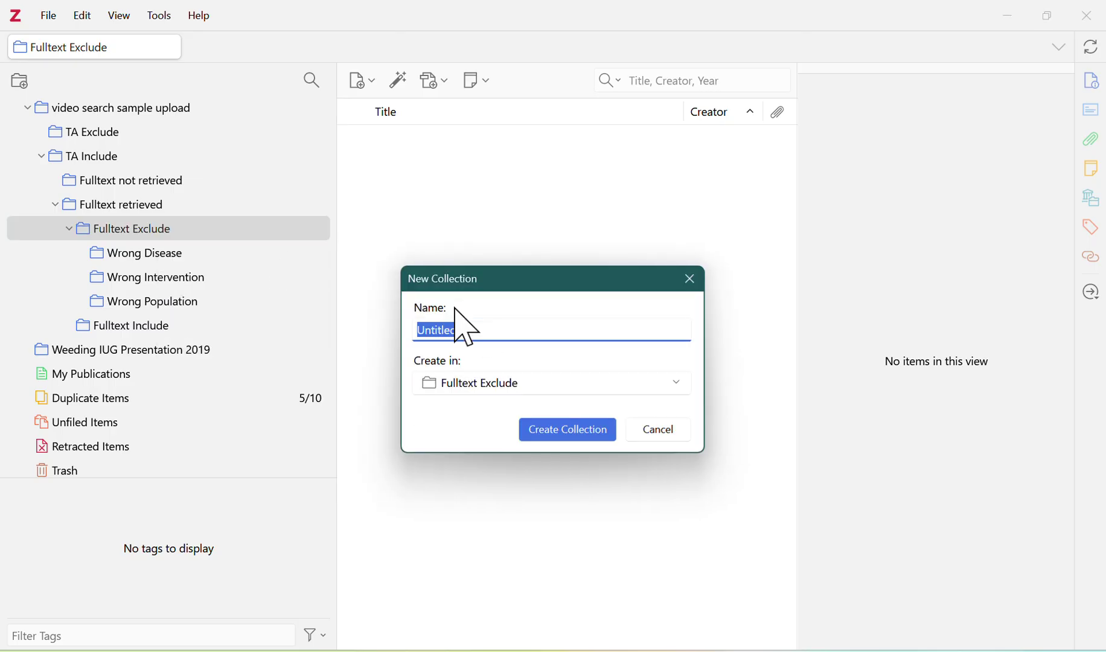
type("Wrong")
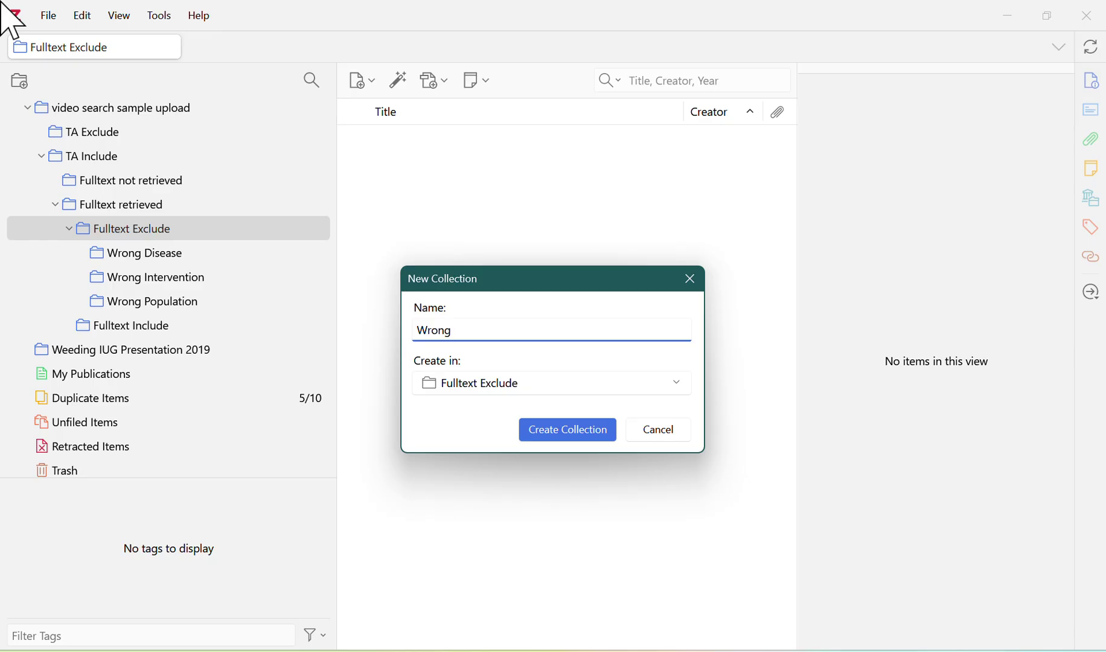
type(" T")
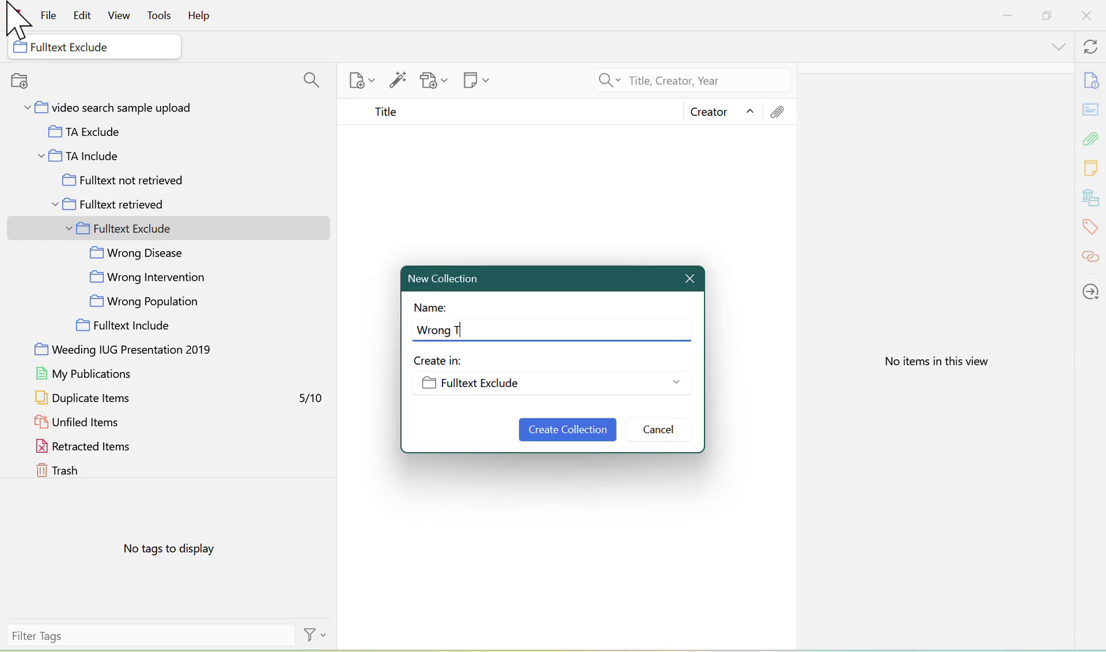
type("ype of Article")
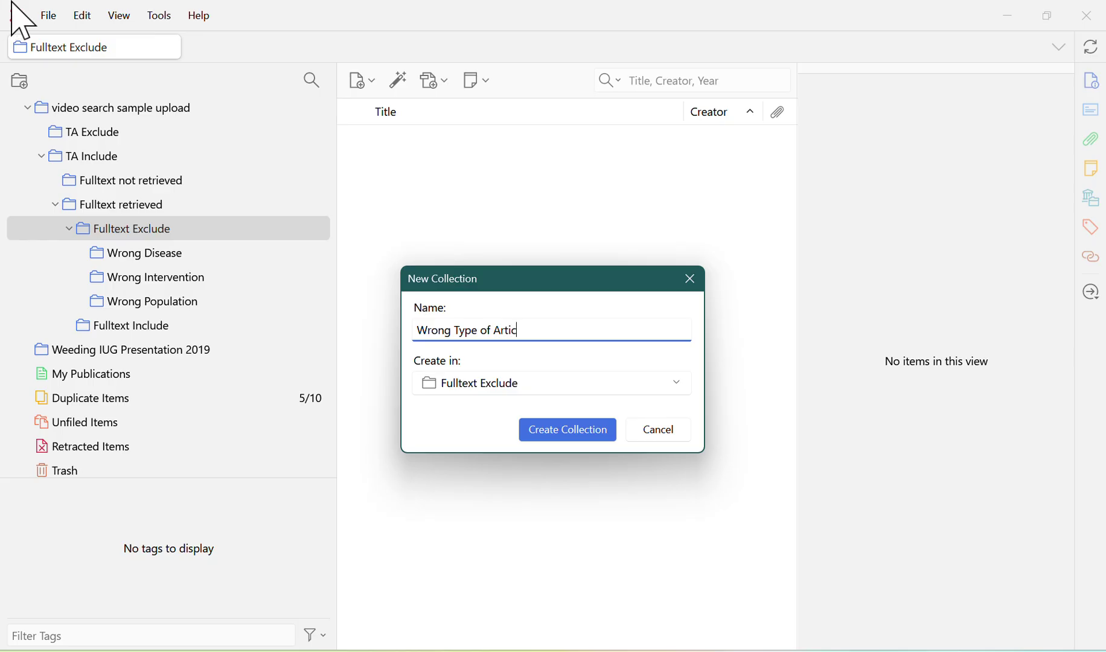
left_click(586, 435)
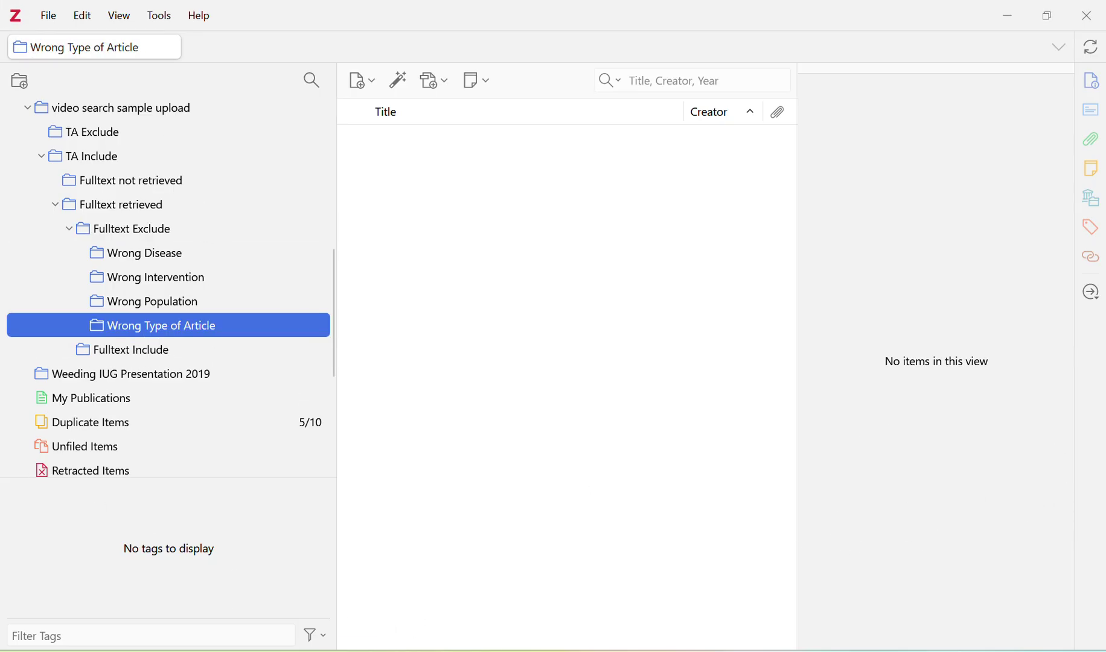
Step: Switch back to Word and complete the third exclusion reason as "Wrong Population" in the databases-side Reports excluded box
key("alt+Tab")
left_click(434, 516)
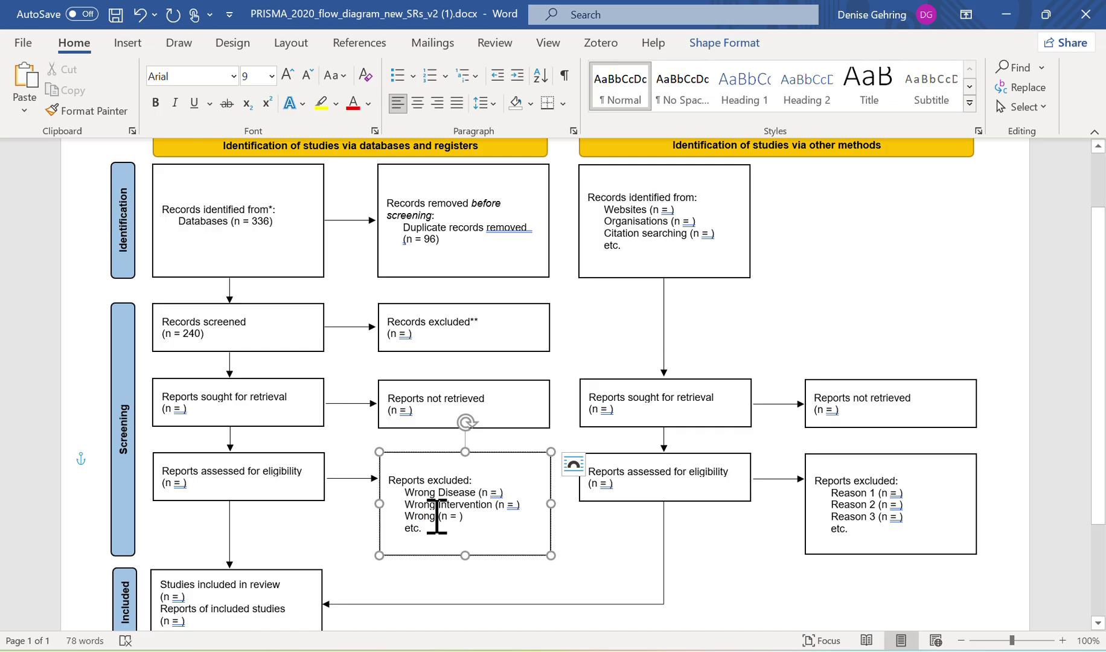
type("Pop")
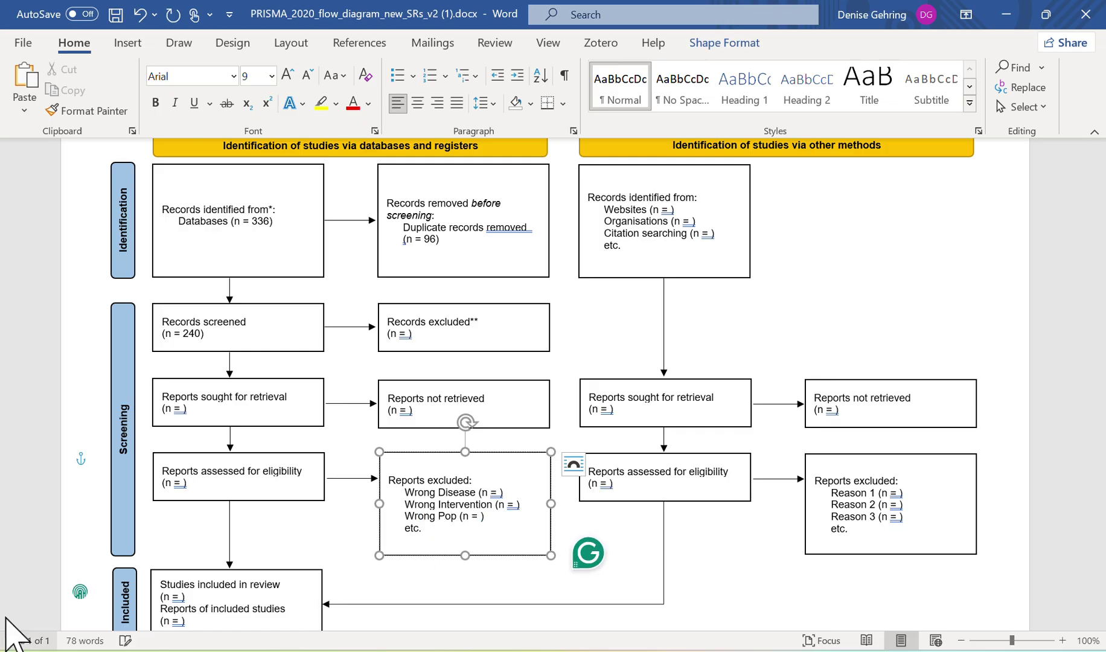
type("ulation")
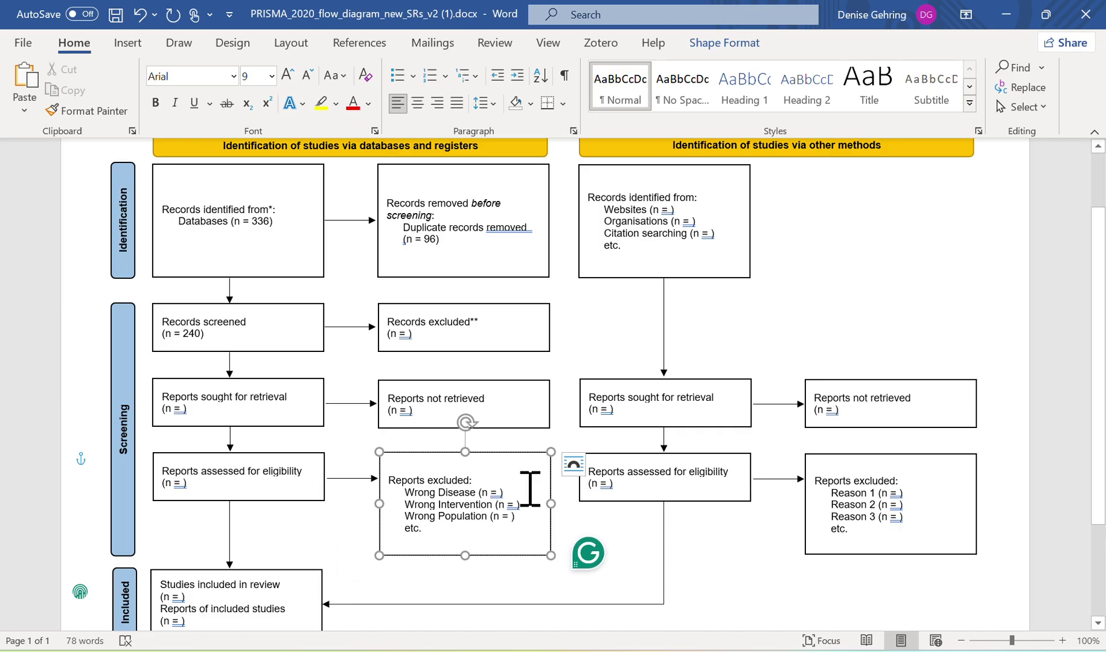